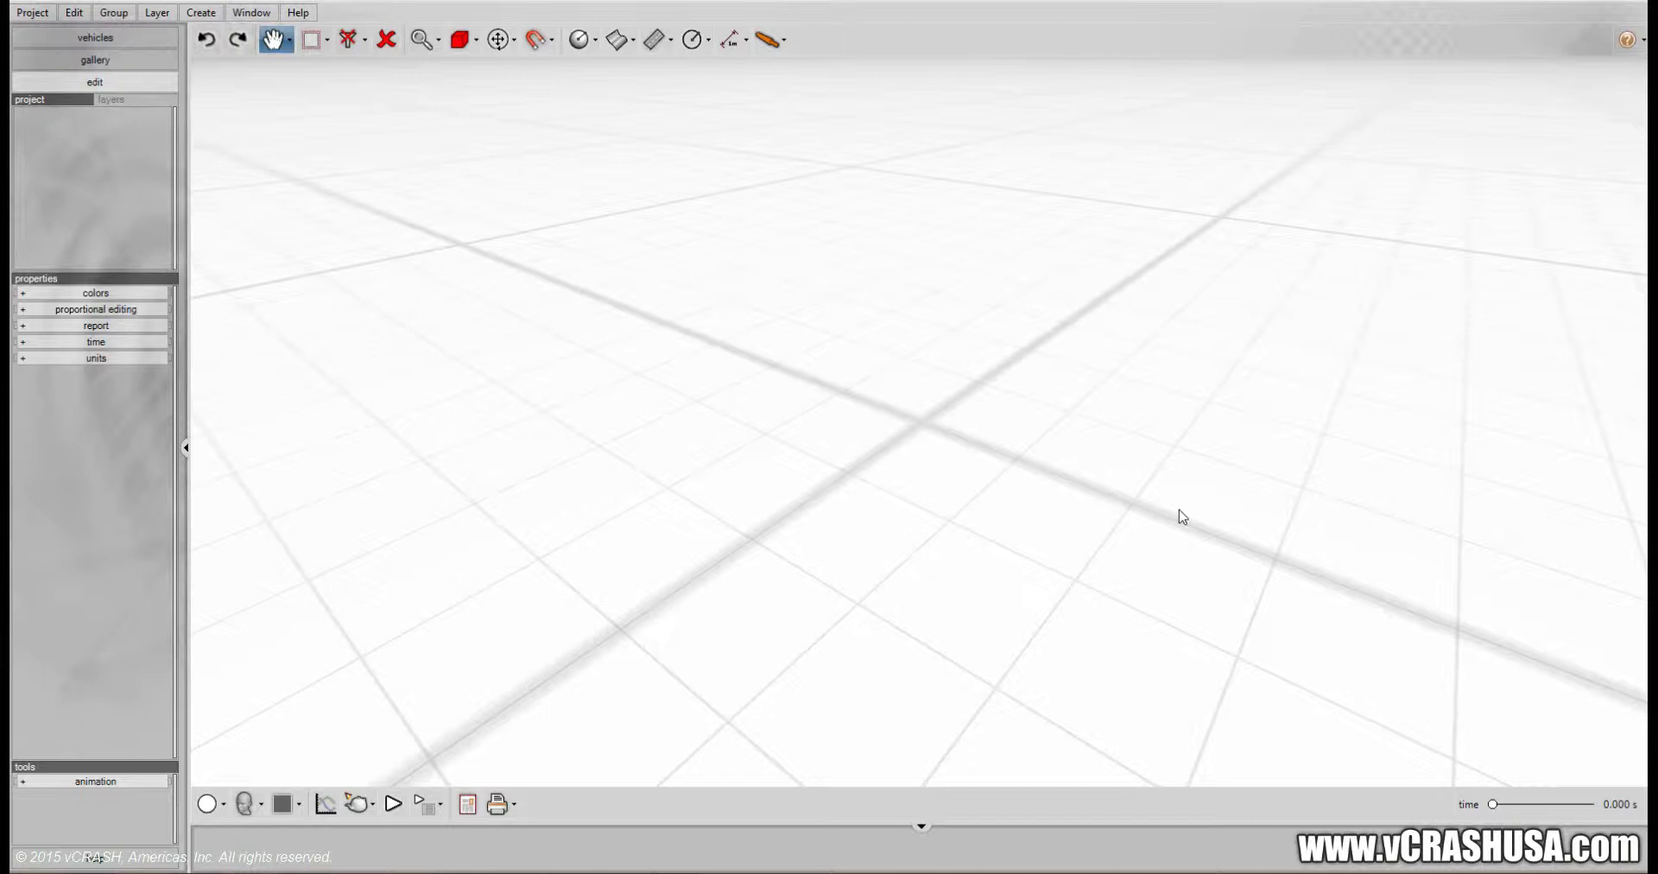
# Step: Draw a straight two-lane road lengthwise along the main grid axis, crossing the grid's centre
pyautogui.click(657, 43)
pyautogui.click(682, 67)
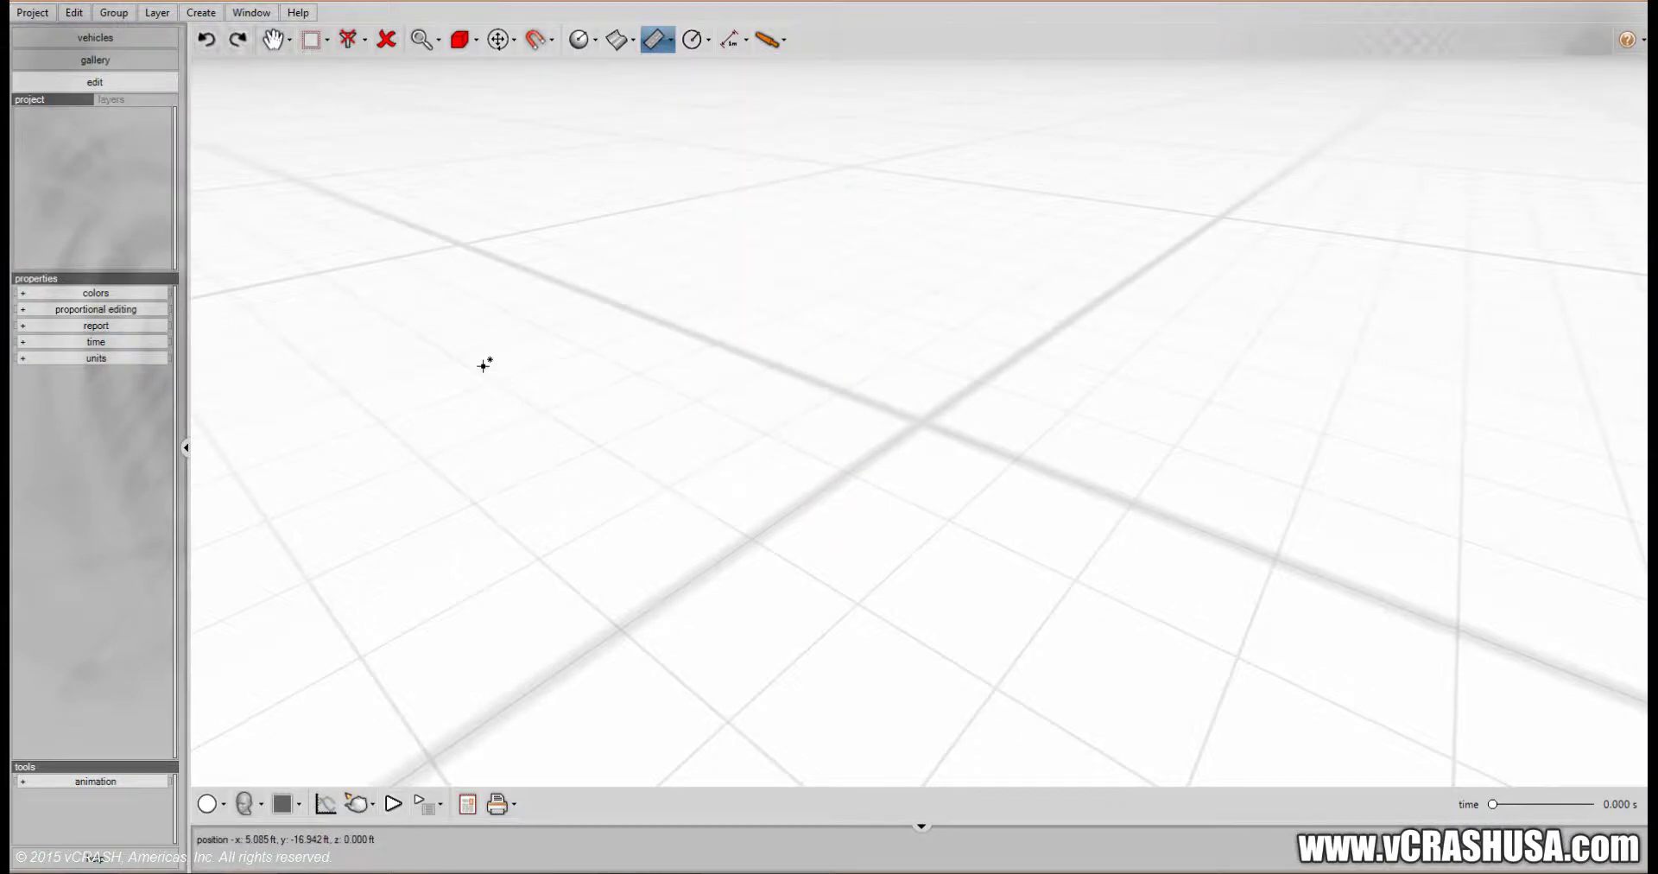
pyautogui.click(658, 40)
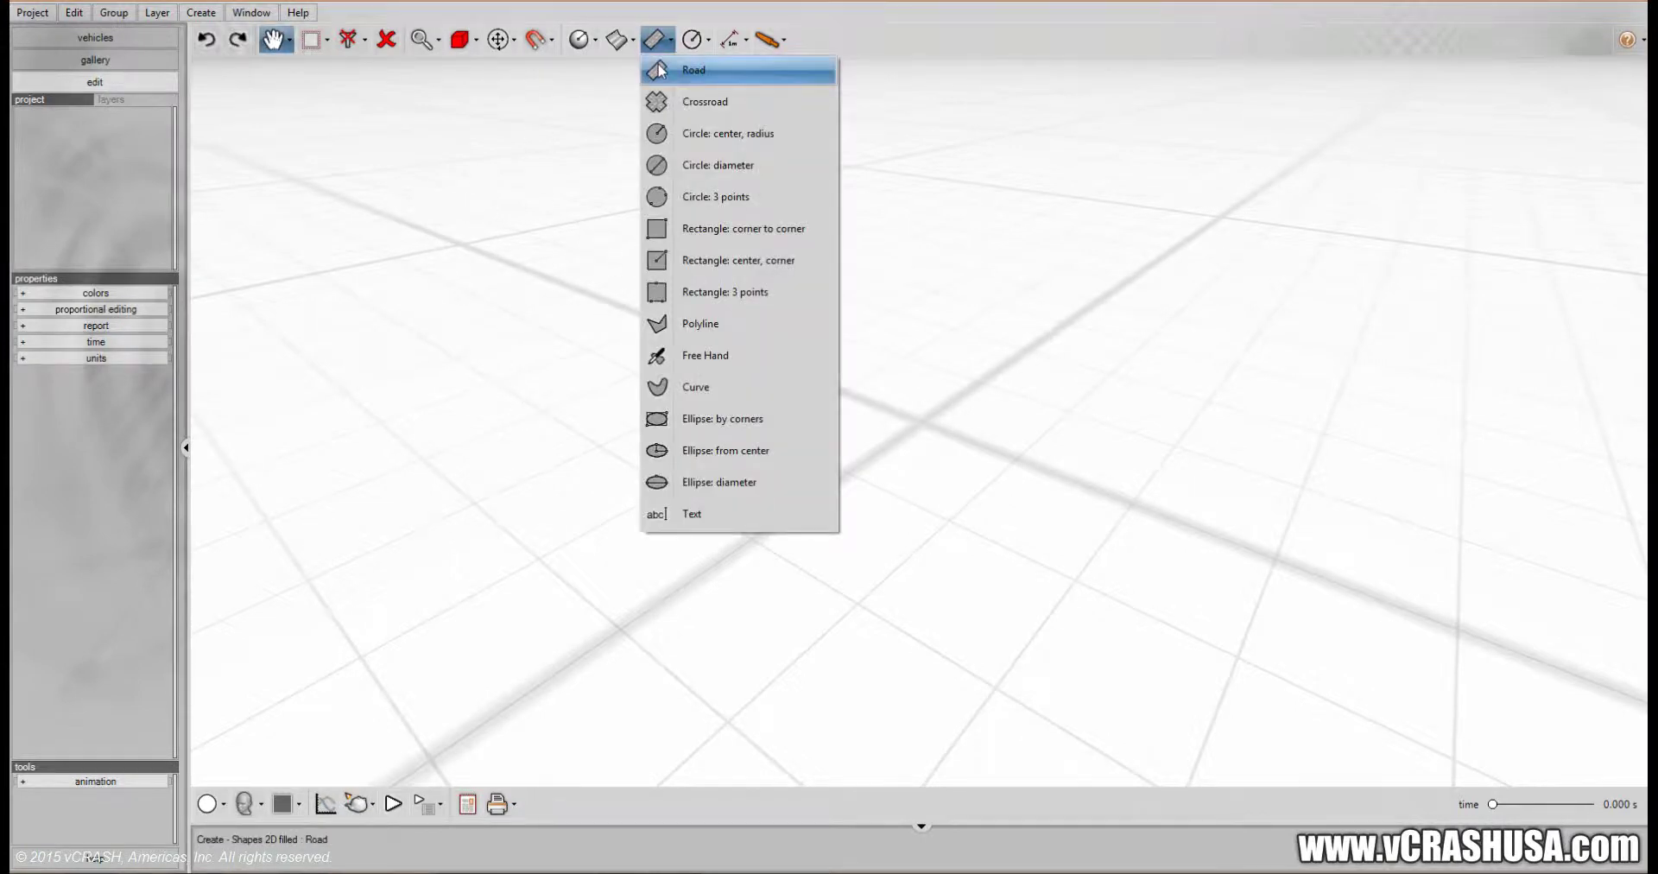
pyautogui.click(660, 71)
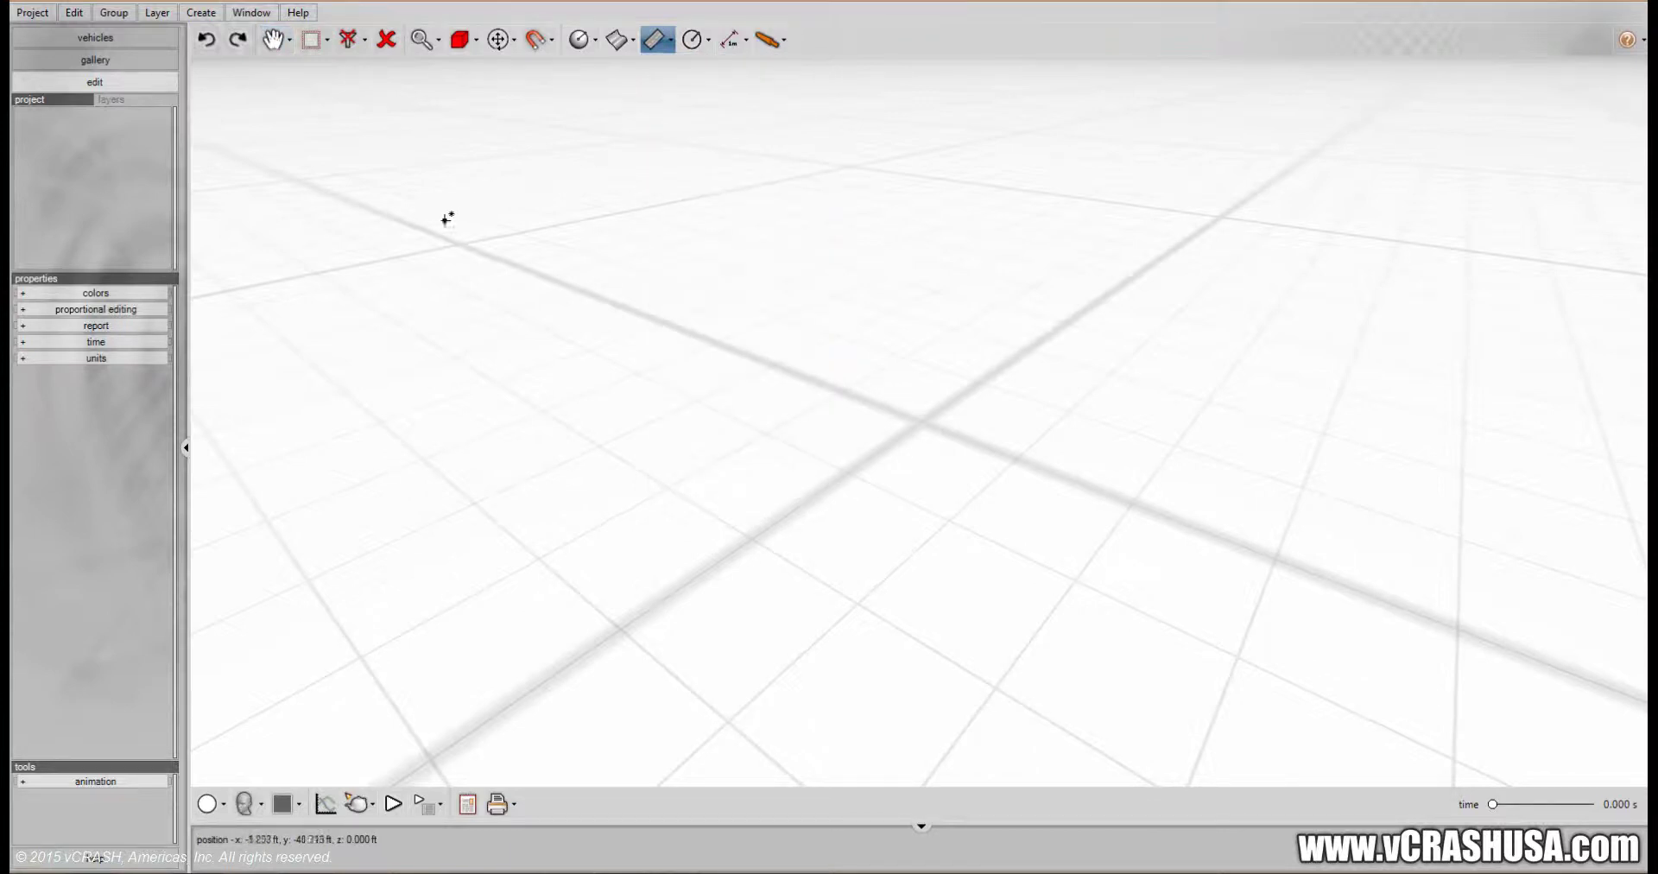
pyautogui.moveTo(403, 211); pyautogui.dragTo(1356, 560)
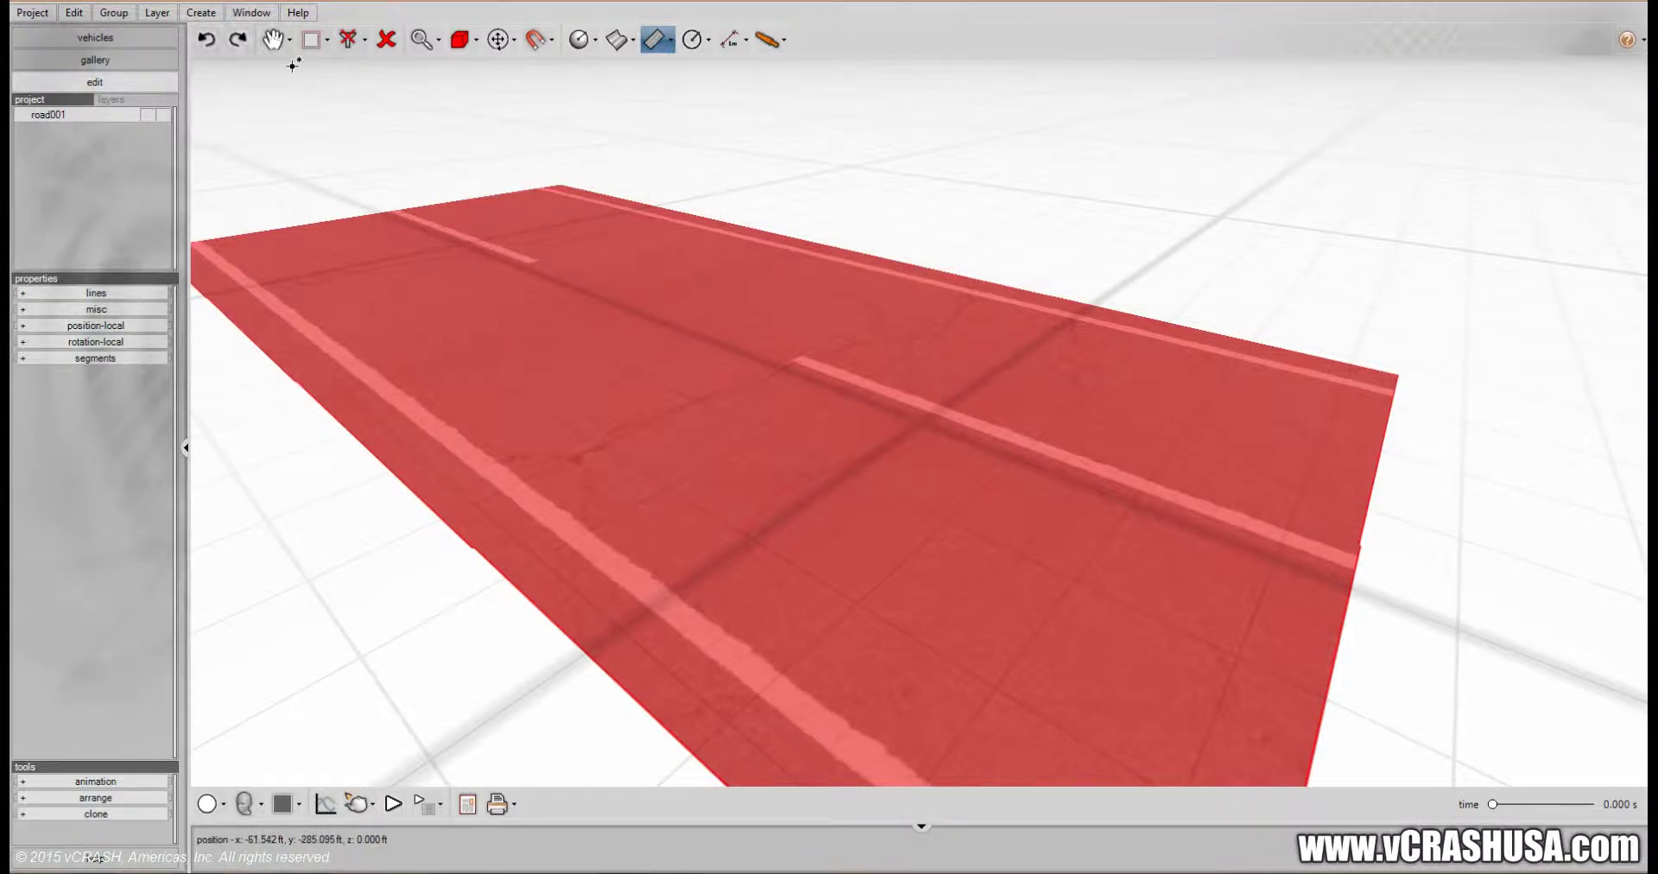
# Step: Lengthen the road to several times its original length by pulling its end control points outward along the grid axis
pyautogui.click(289, 40)
pyautogui.click(298, 71)
pyautogui.click(289, 40)
pyautogui.click(292, 133)
pyautogui.moveTo(292, 214); pyautogui.dragTo(479, 382, button='right')
pyautogui.scroll(-4, 482, 384)
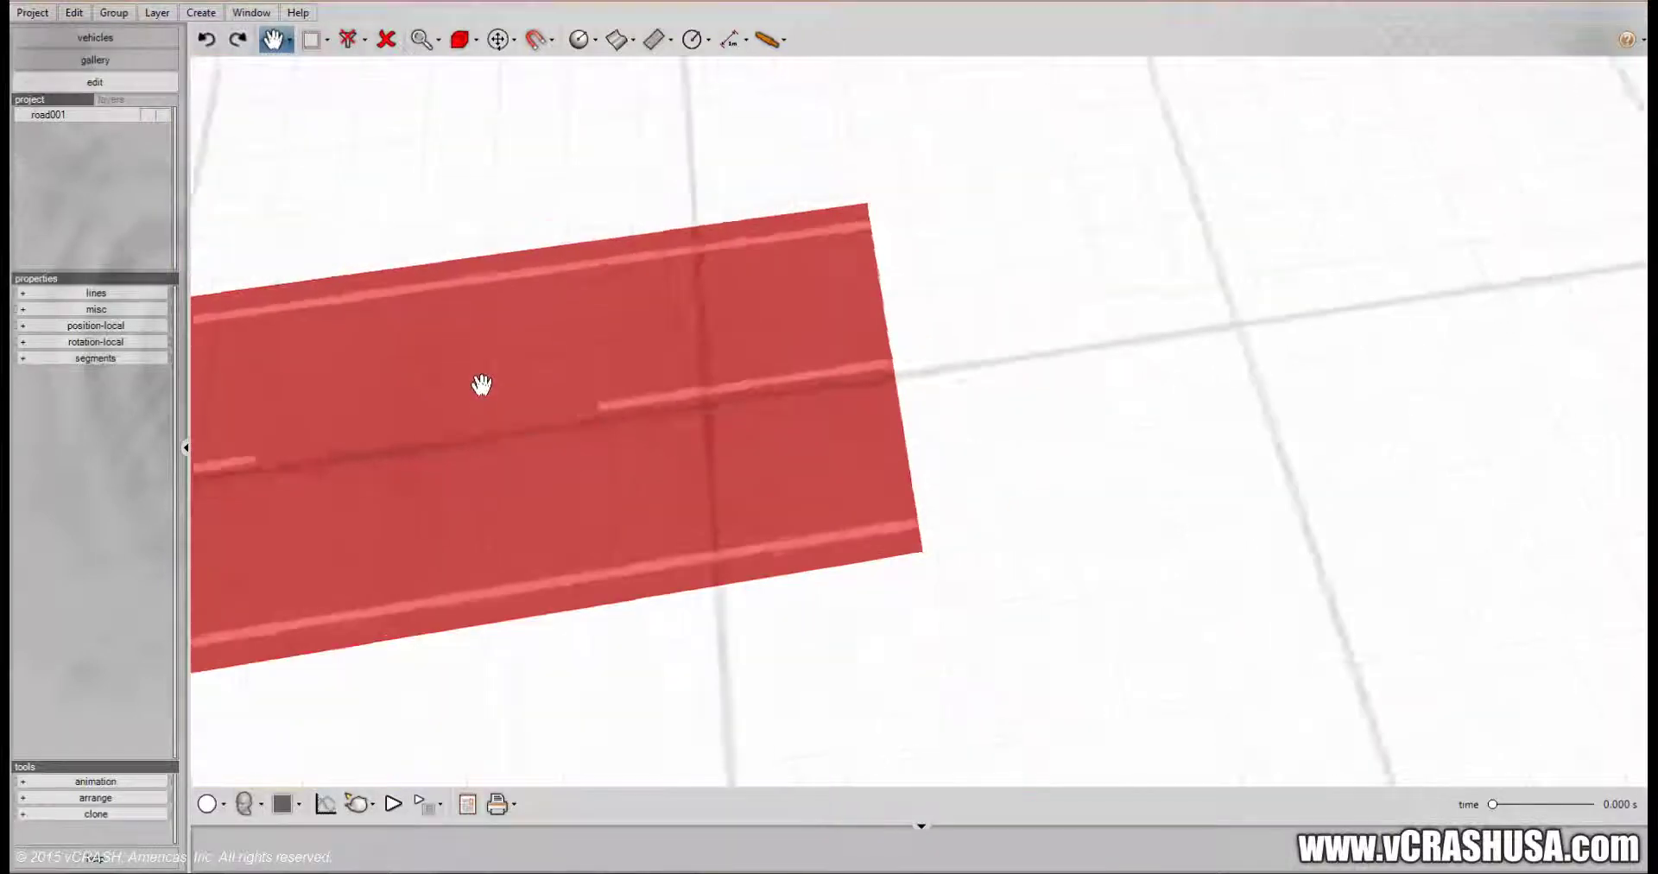
pyautogui.scroll(-4, 480, 384)
pyautogui.moveTo(514, 451); pyautogui.dragTo(779, 374)
pyautogui.moveTo(780, 374); pyautogui.dragTo(737, 380, button='right')
pyautogui.scroll(-2, 735, 379)
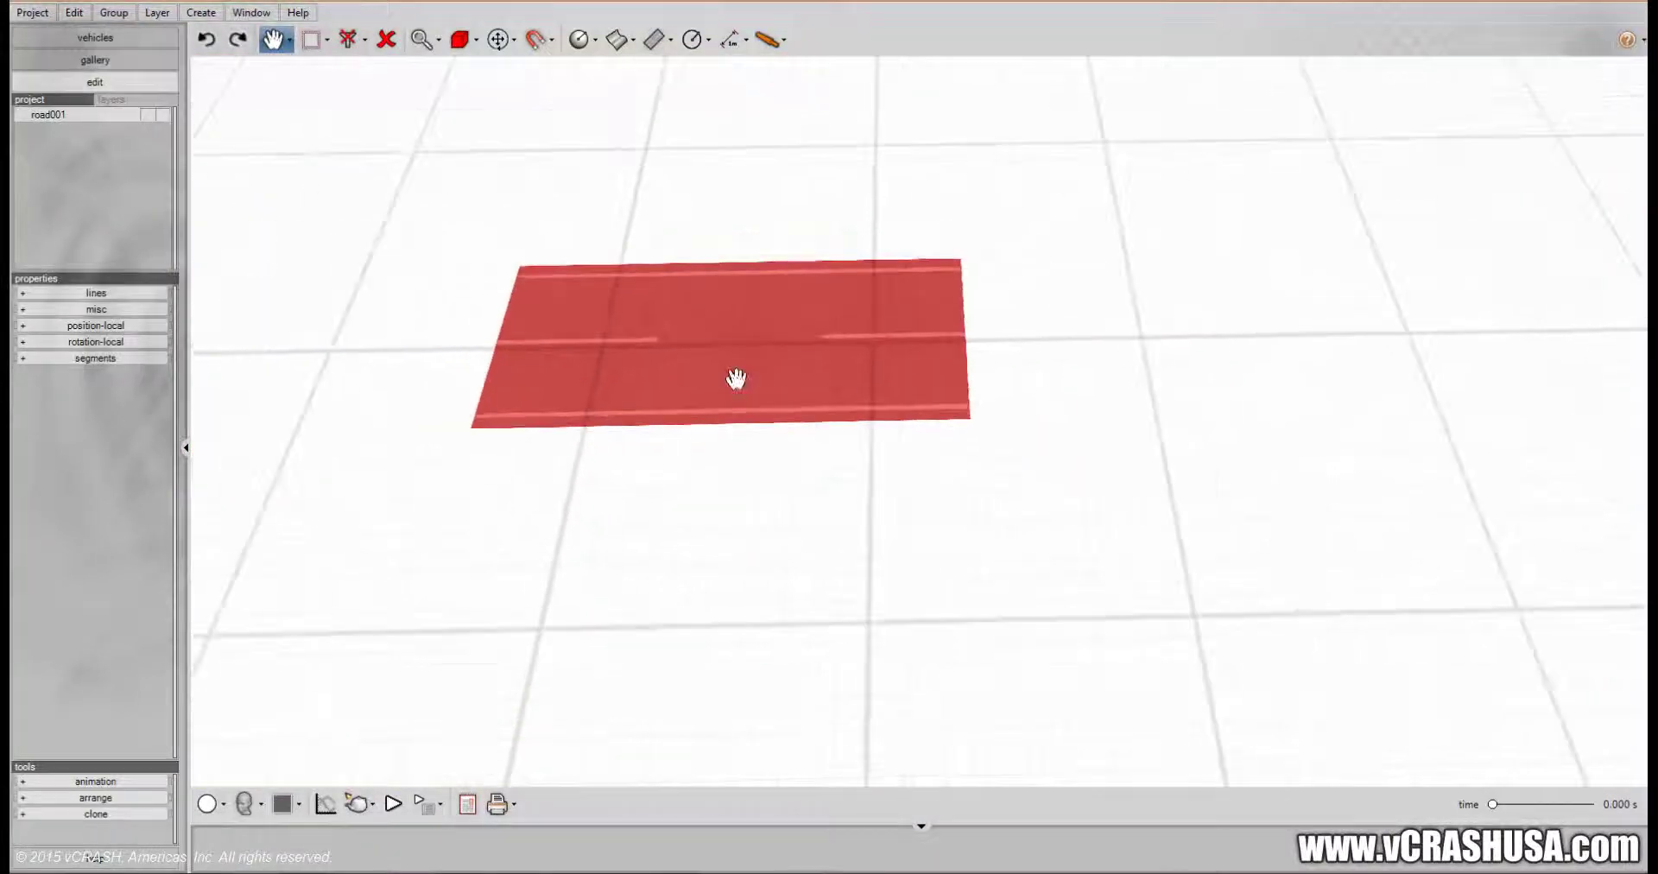
pyautogui.moveTo(737, 378); pyautogui.dragTo(784, 448)
pyautogui.click(708, 40)
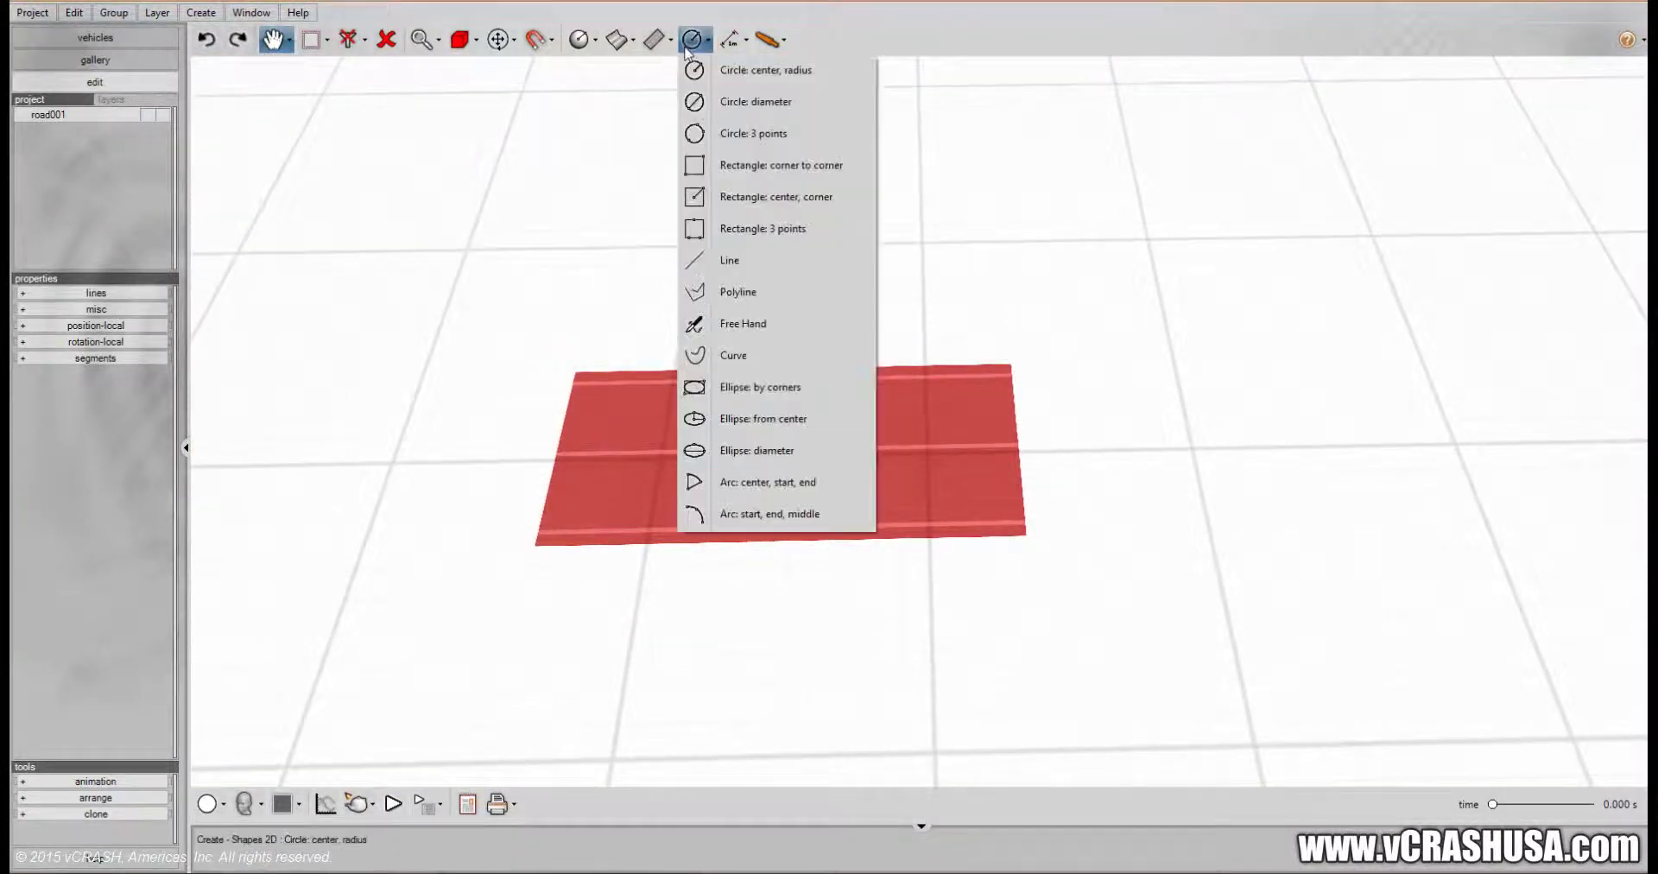
pyautogui.click(327, 40)
pyautogui.click(289, 40)
pyautogui.click(276, 102)
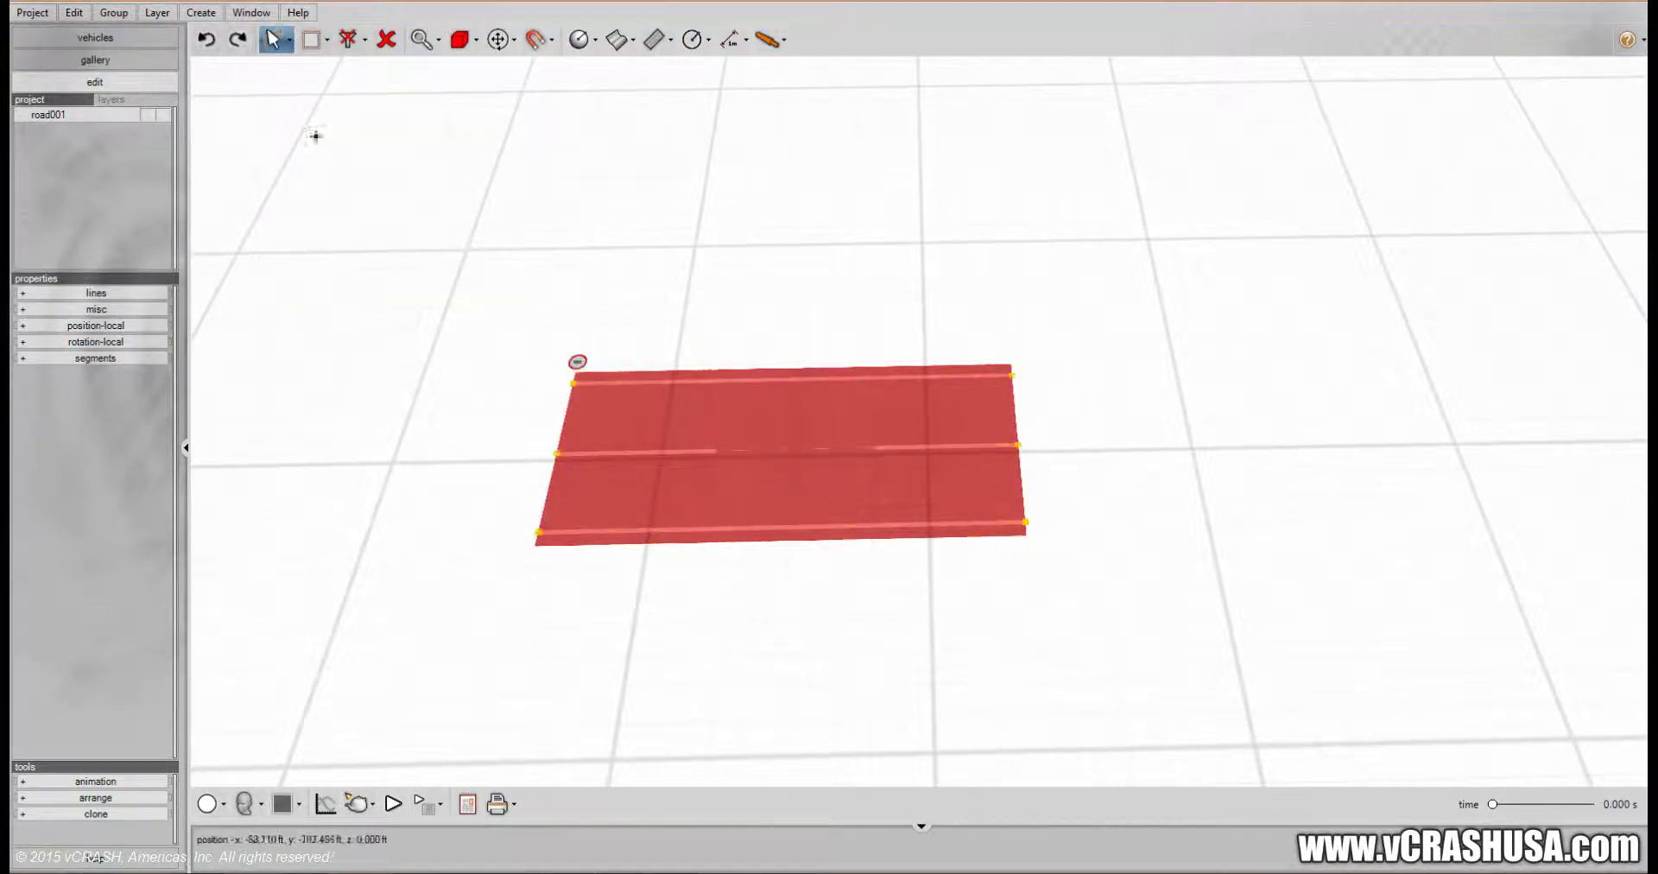
pyautogui.moveTo(1020, 445); pyautogui.dragTo(1563, 427)
pyautogui.scroll(-1, 1564, 428)
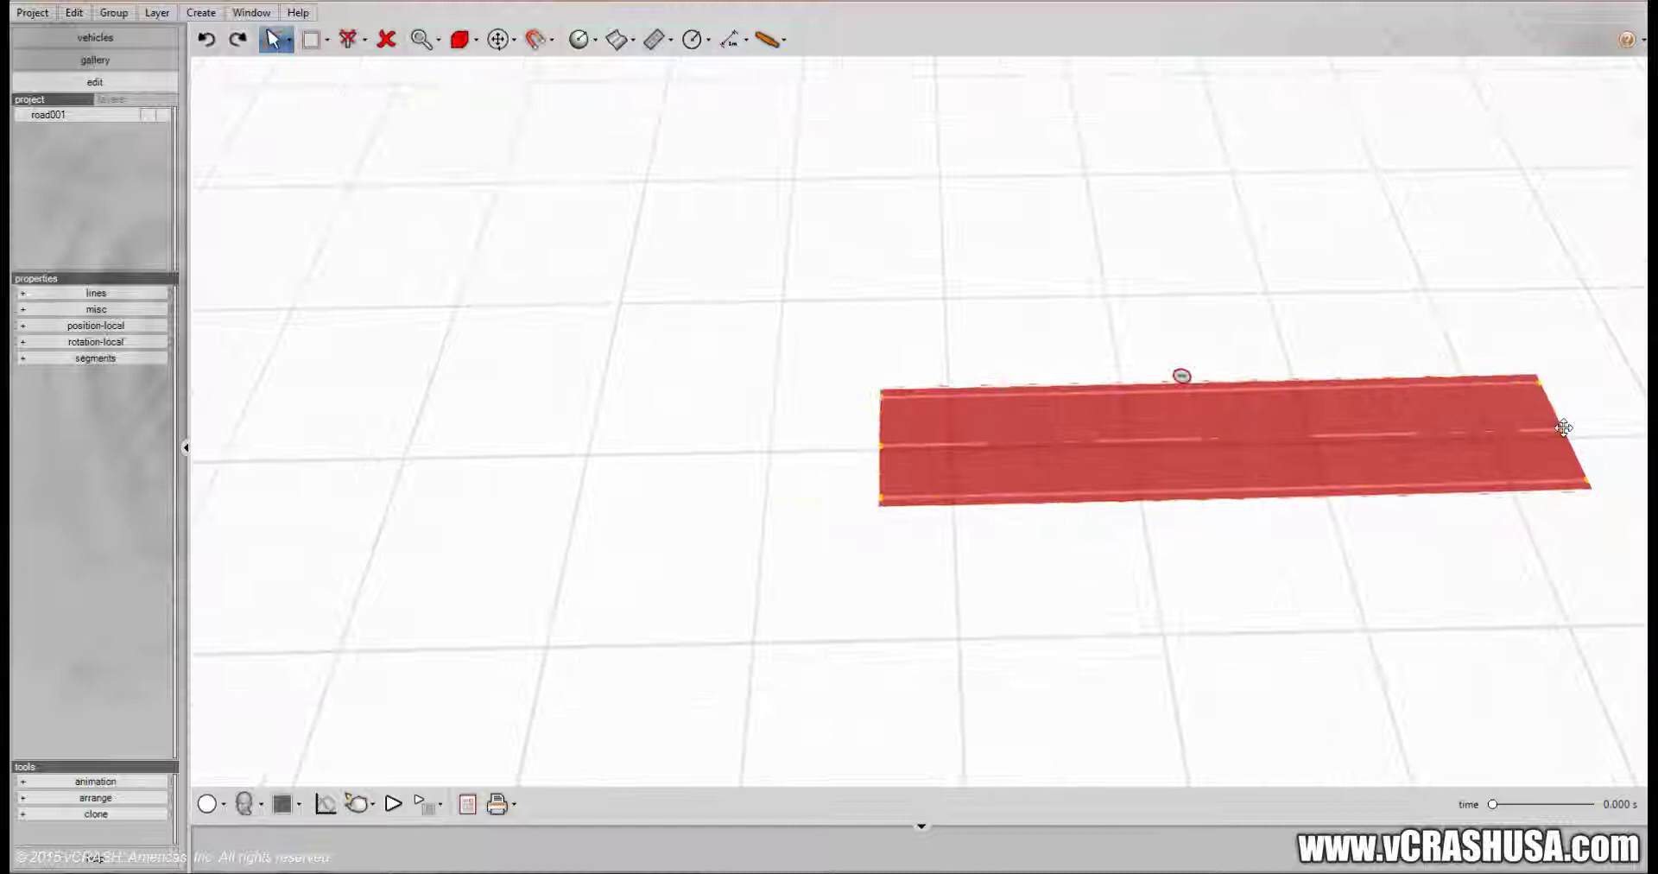
pyautogui.moveTo(1164, 426); pyautogui.dragTo(553, 440)
pyautogui.moveTo(936, 450); pyautogui.dragTo(1606, 436)
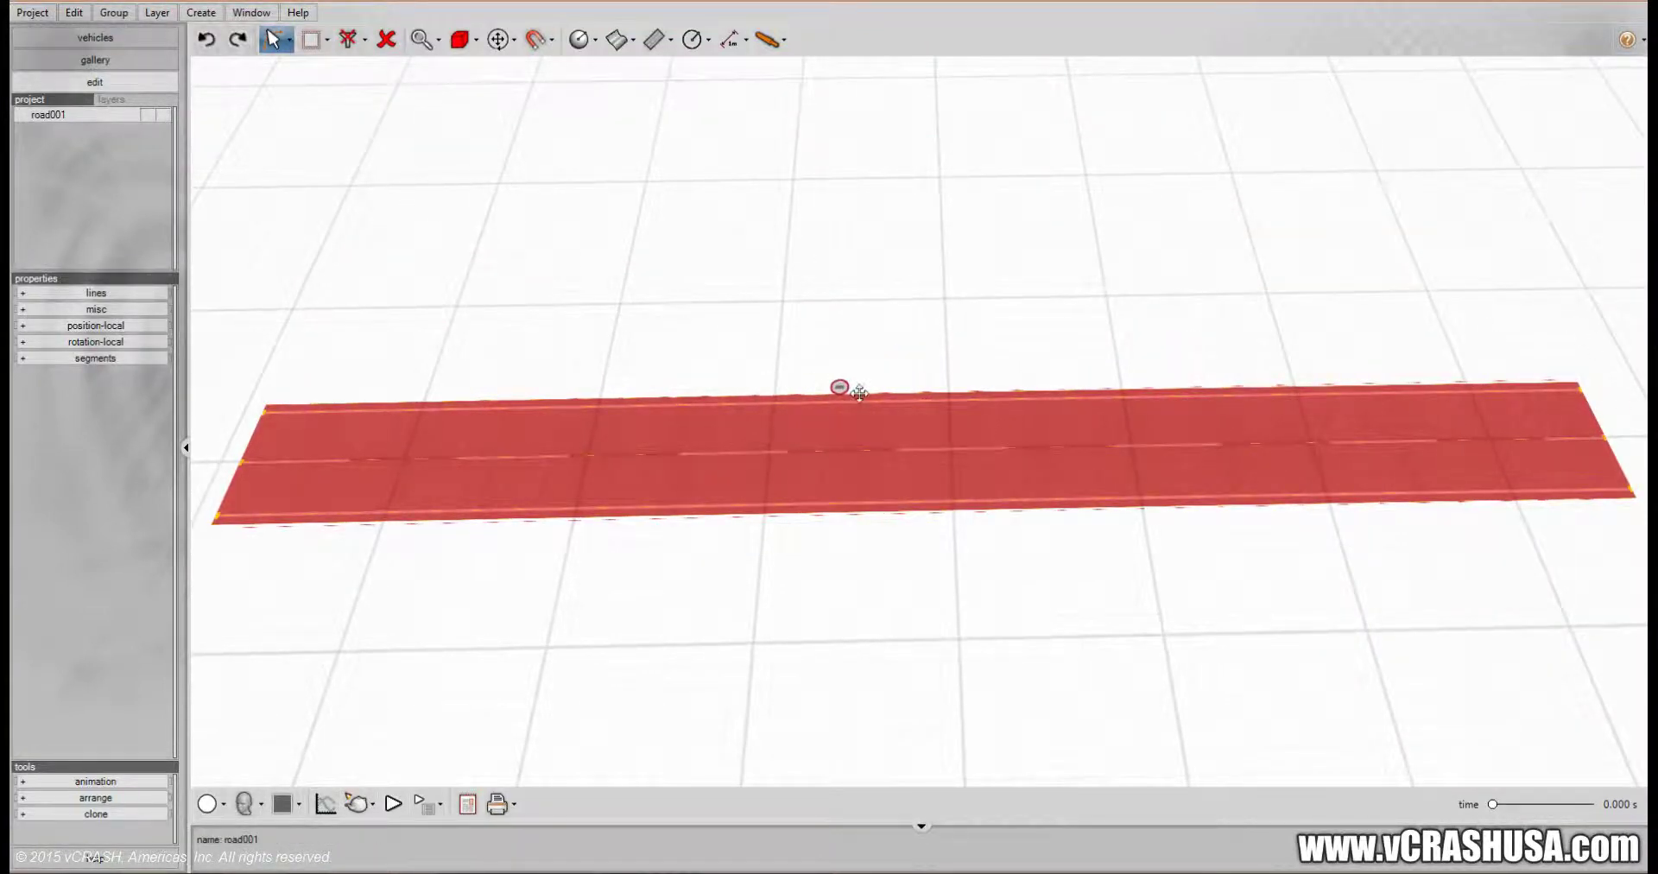
# Step: Widen the paved shoulders outside the edge lines on both sides of the road
pyautogui.moveTo(859, 393); pyautogui.dragTo(861, 371)
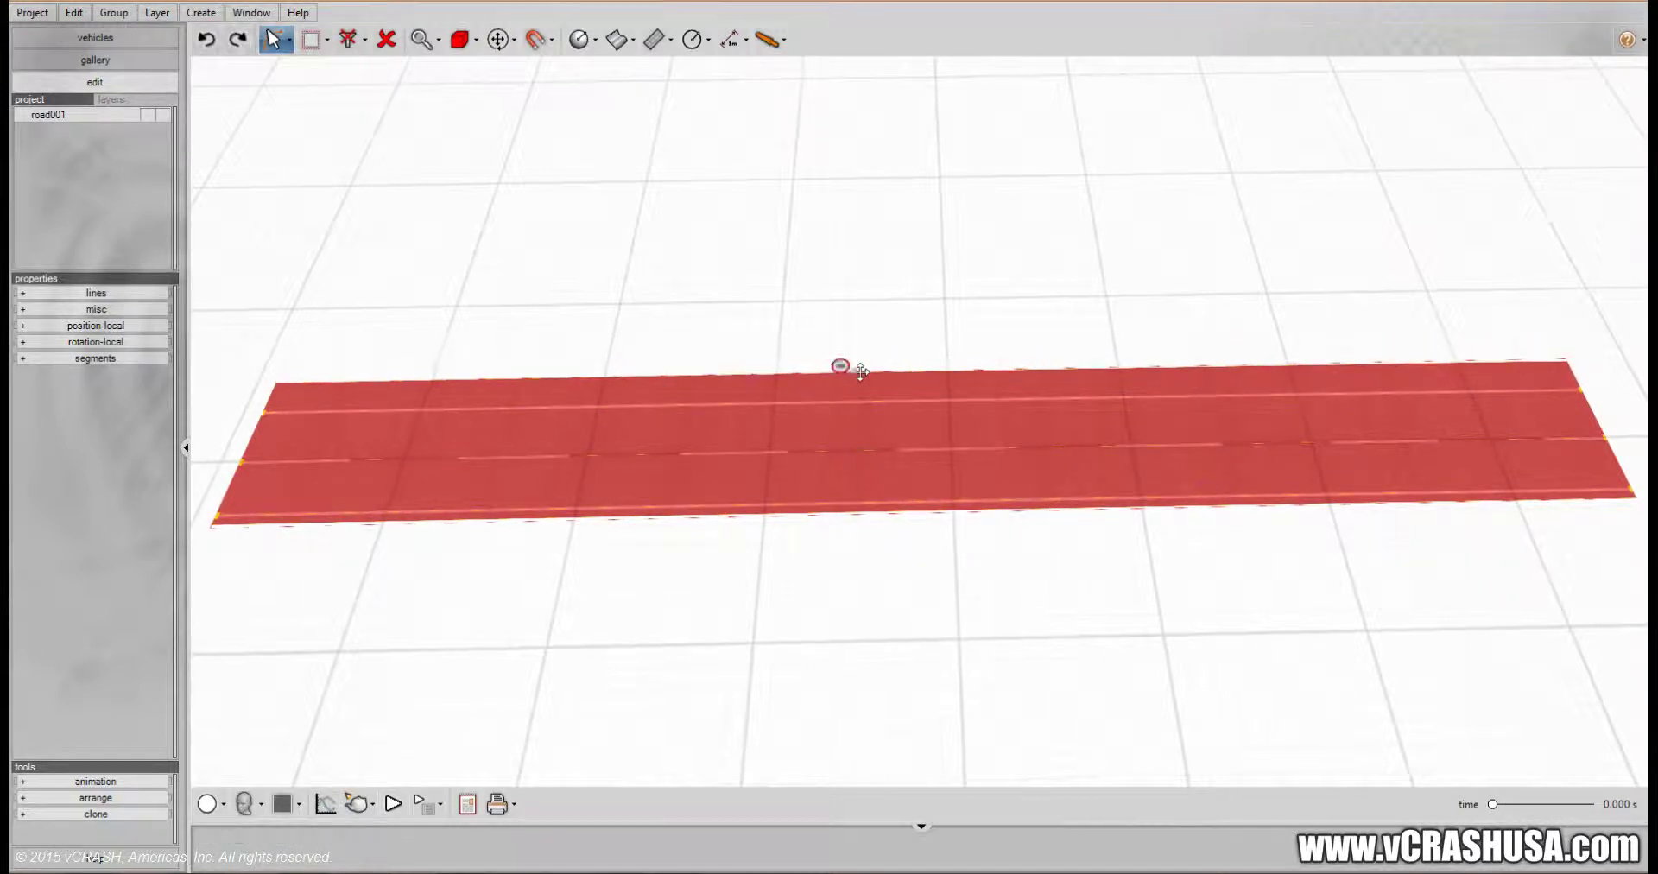
pyautogui.moveTo(883, 512); pyautogui.dragTo(877, 557)
pyautogui.moveTo(898, 688); pyautogui.dragTo(889, 630, button='middle')
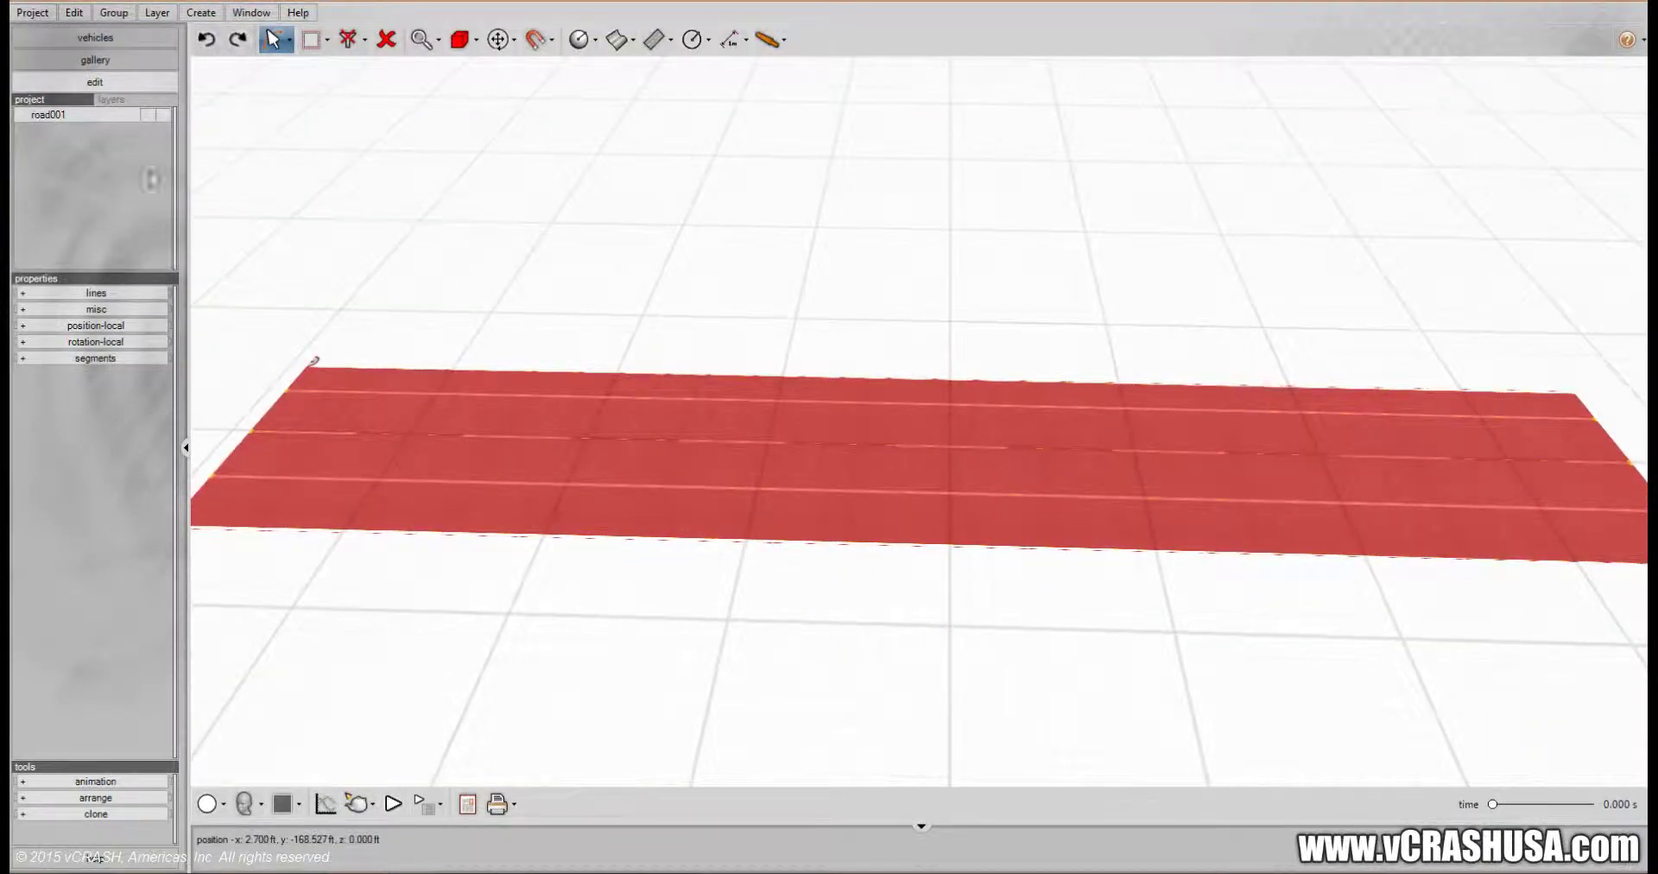
# Step: Freeze the road object so that it cannot be selected or moved in the scene
pyautogui.click(169, 121)
pyautogui.click(165, 119)
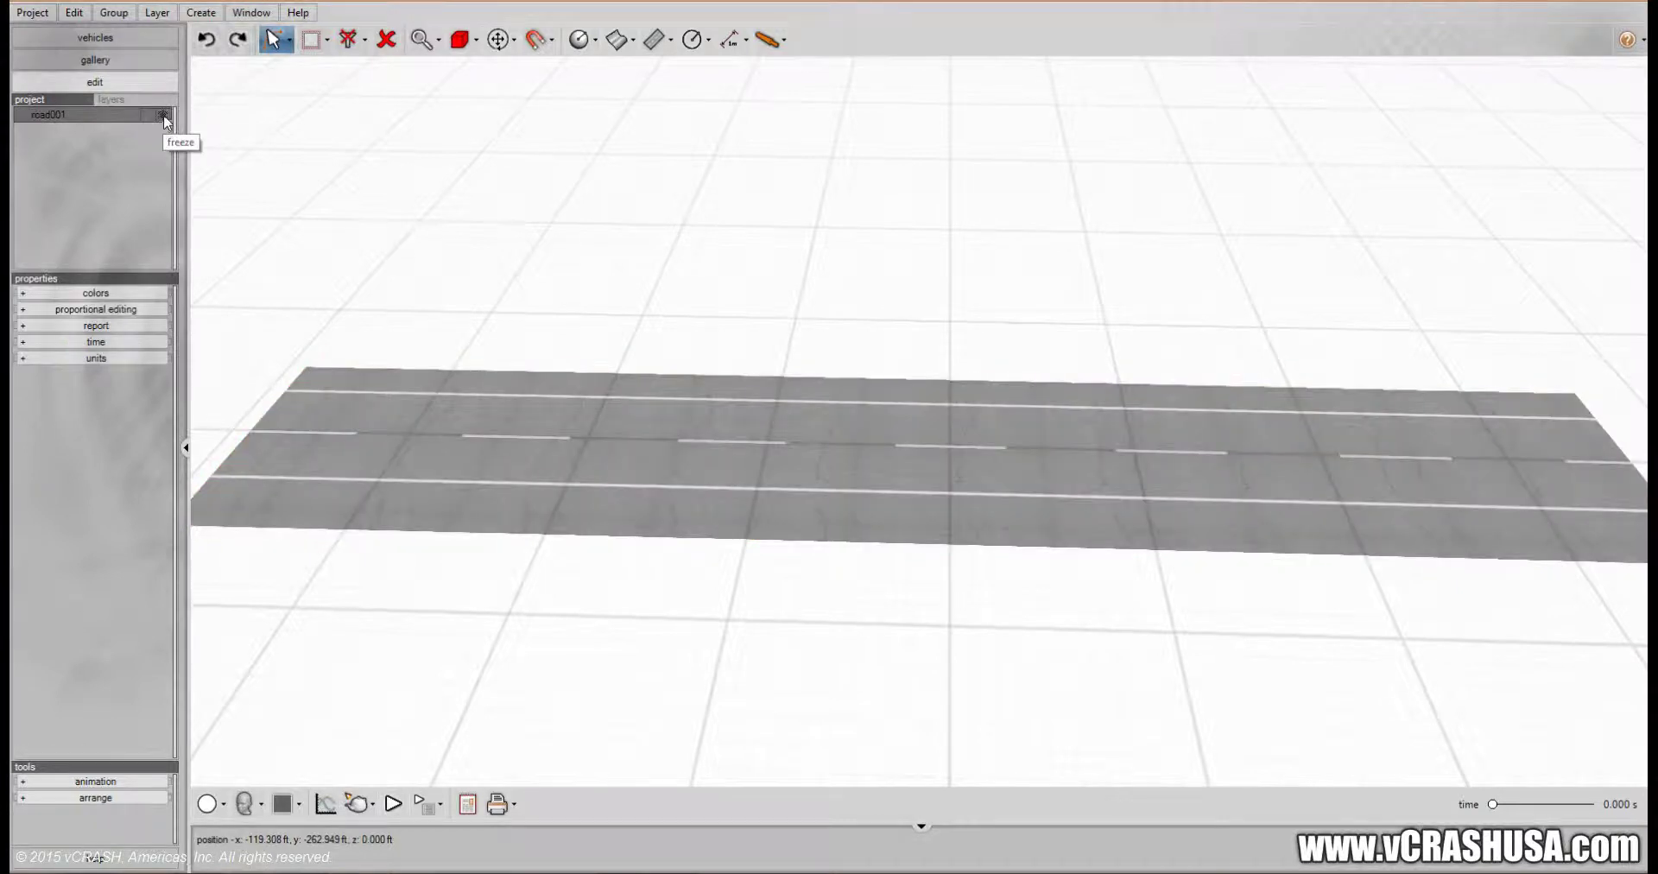
pyautogui.moveTo(859, 322); pyautogui.dragTo(1444, 452, button='middle')
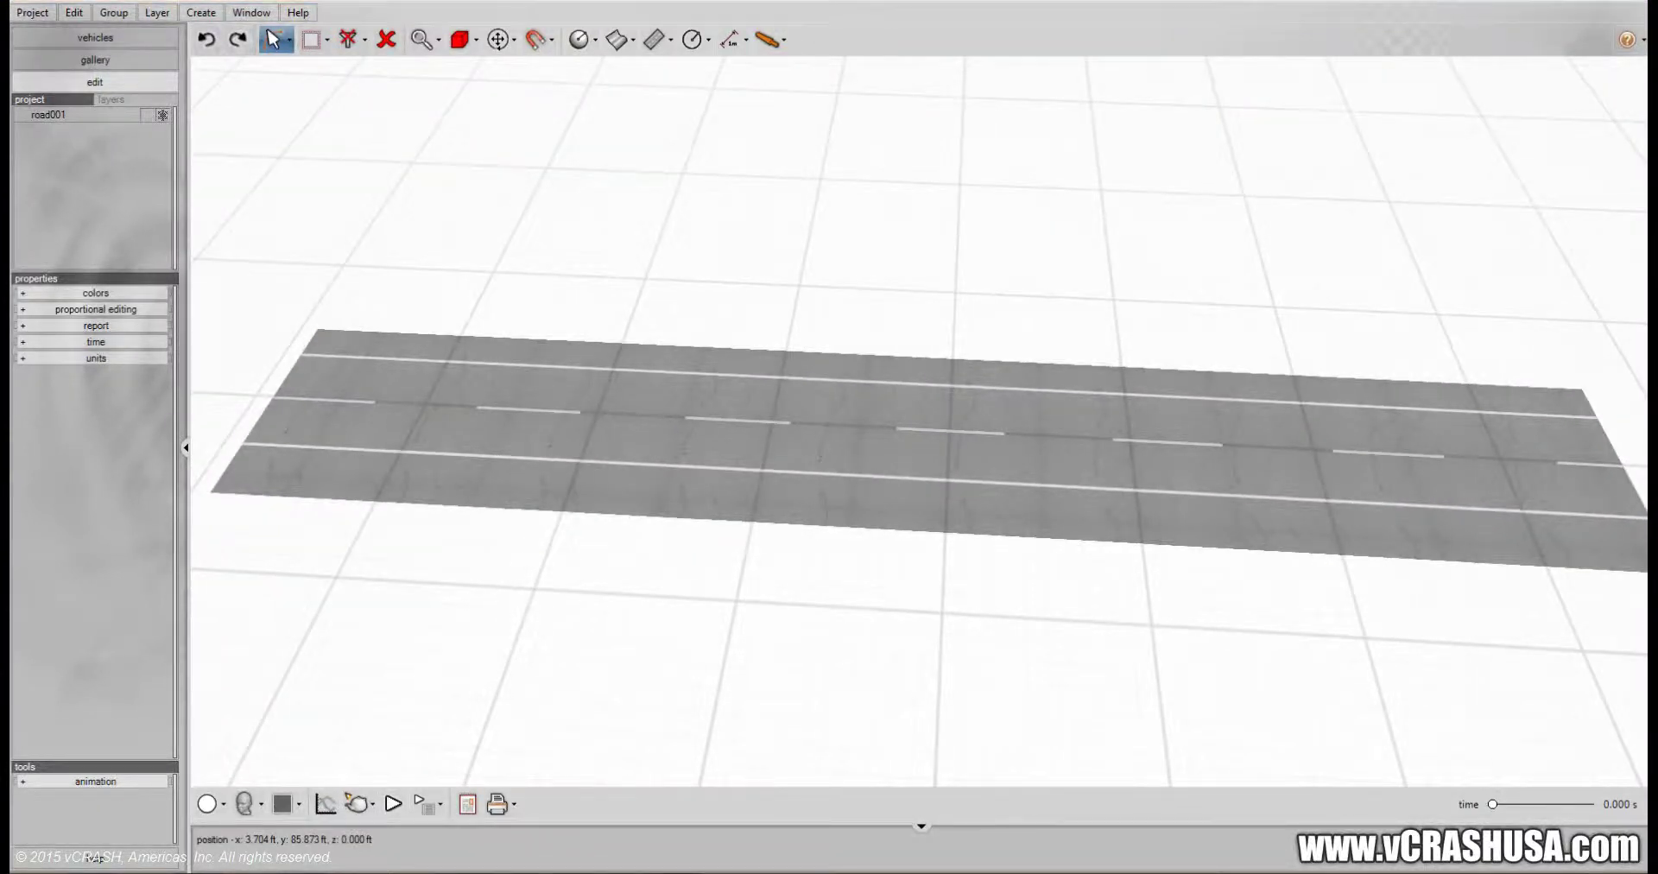
pyautogui.moveTo(999, 707); pyautogui.dragTo(411, 492, button='middle')
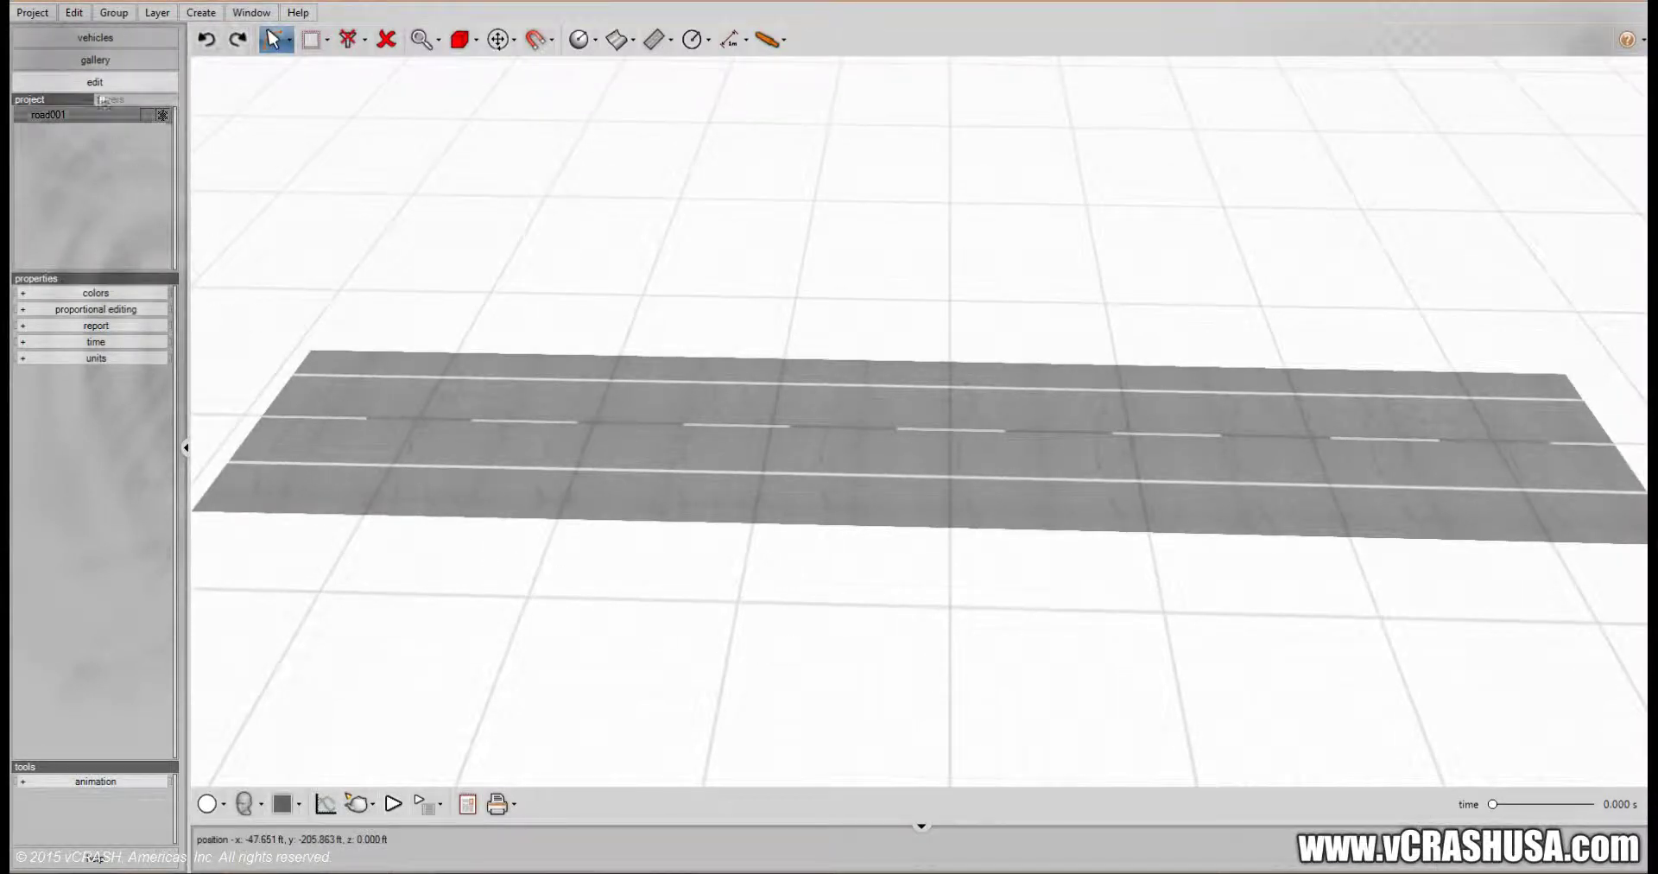
# Step: Place a Lamborghini Diablo from the car category in the far lane at the road's start, turned to face along the road
pyautogui.click(97, 41)
pyautogui.click(21, 179)
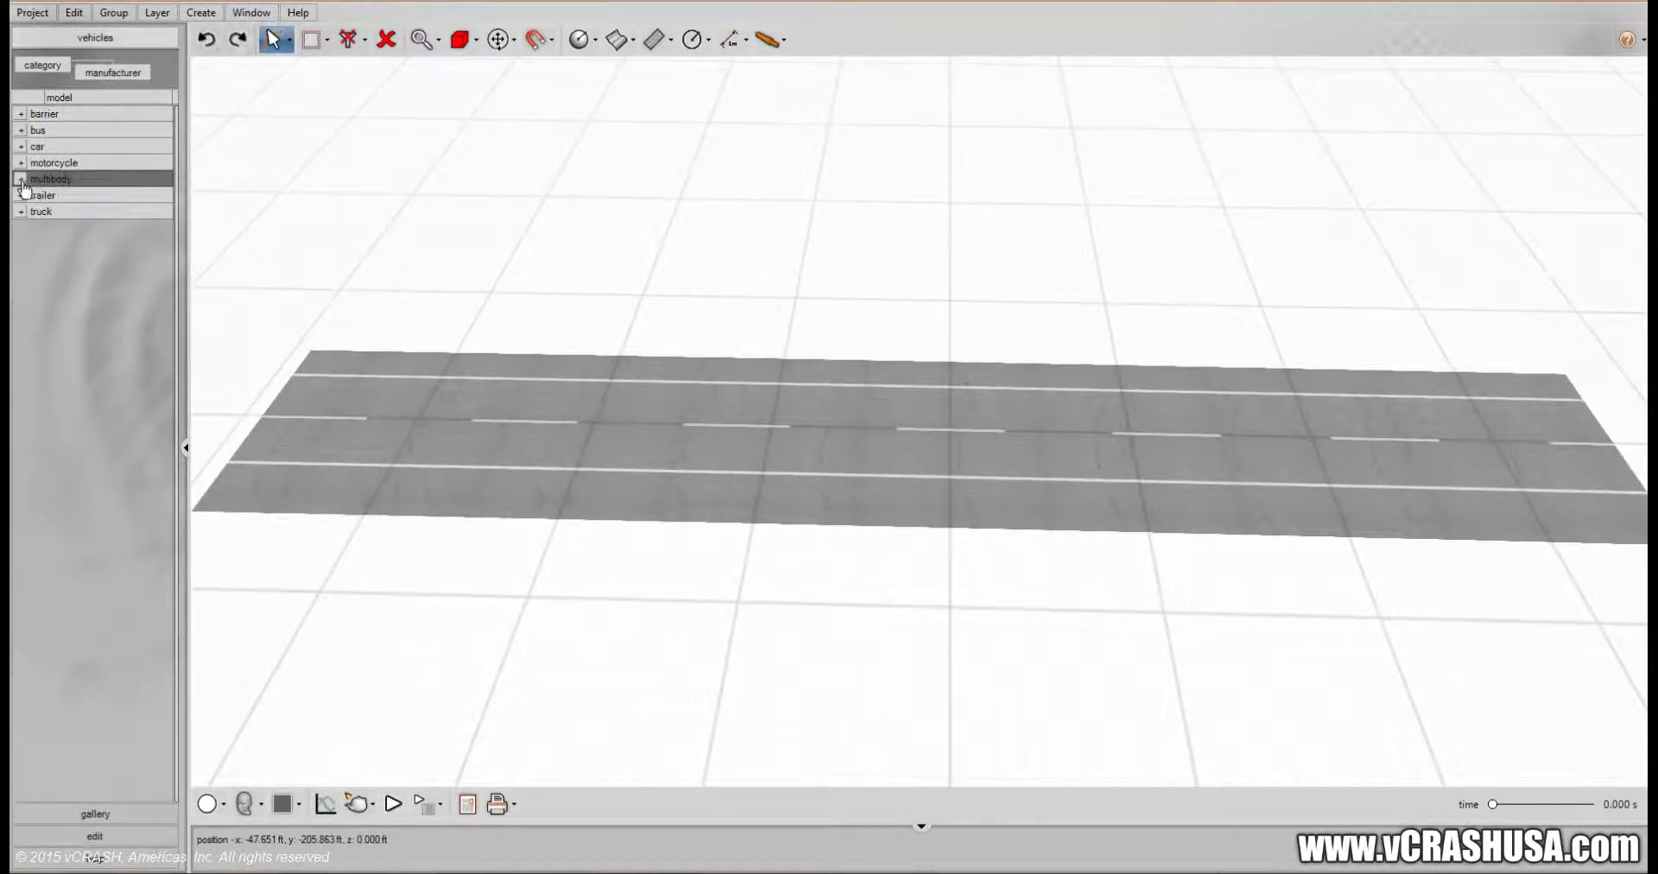
pyautogui.click(21, 146)
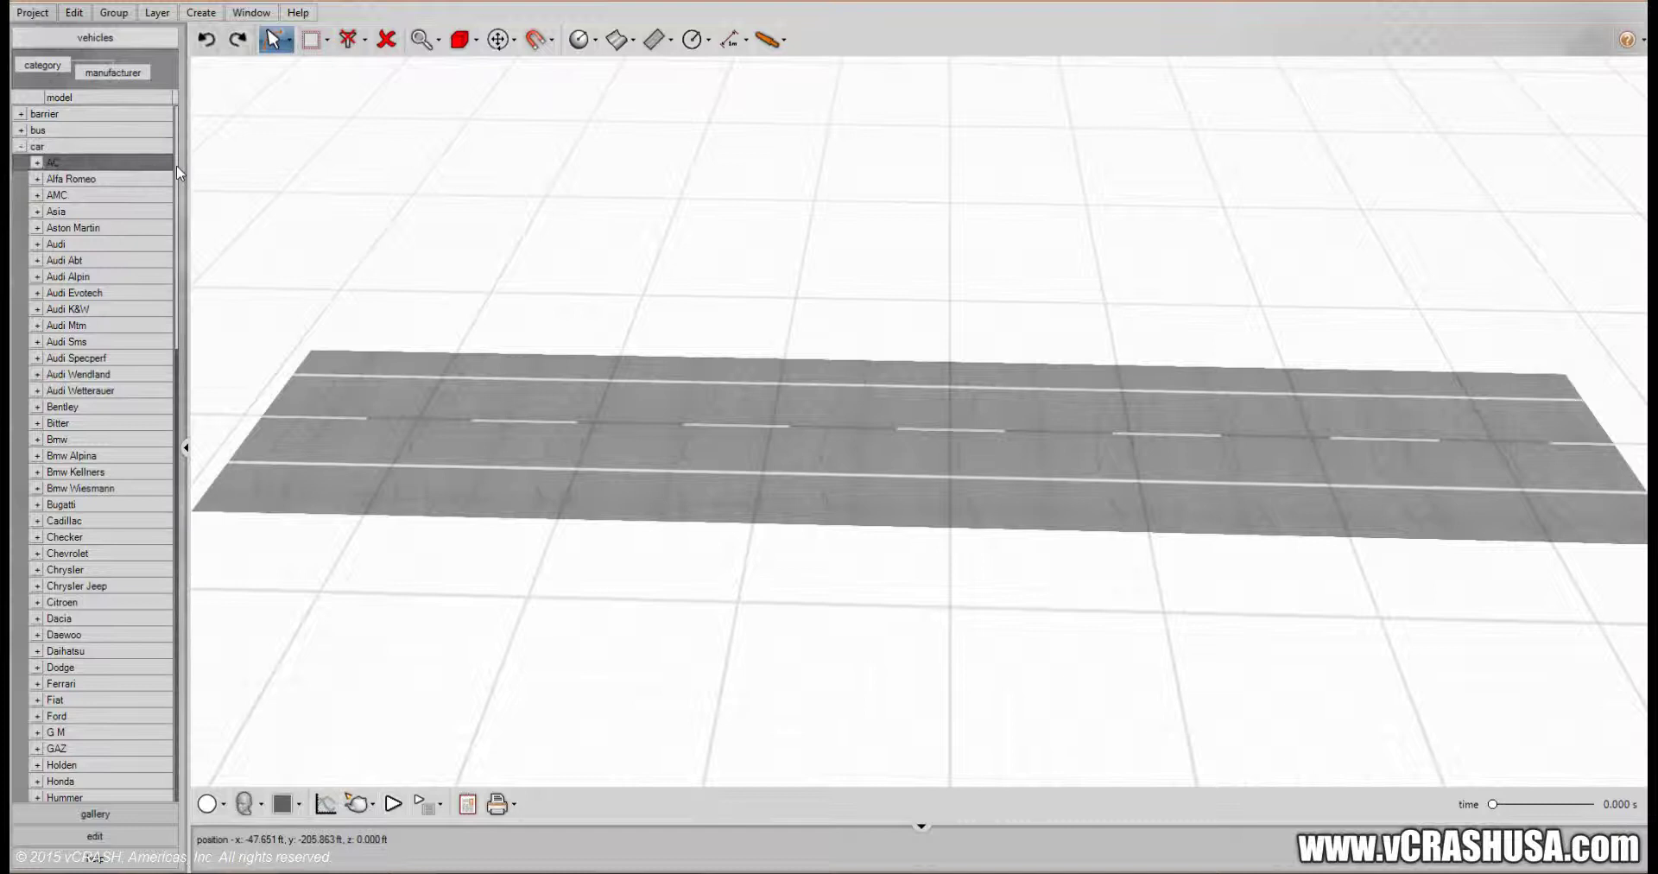
pyautogui.moveTo(176, 170); pyautogui.dragTo(174, 349)
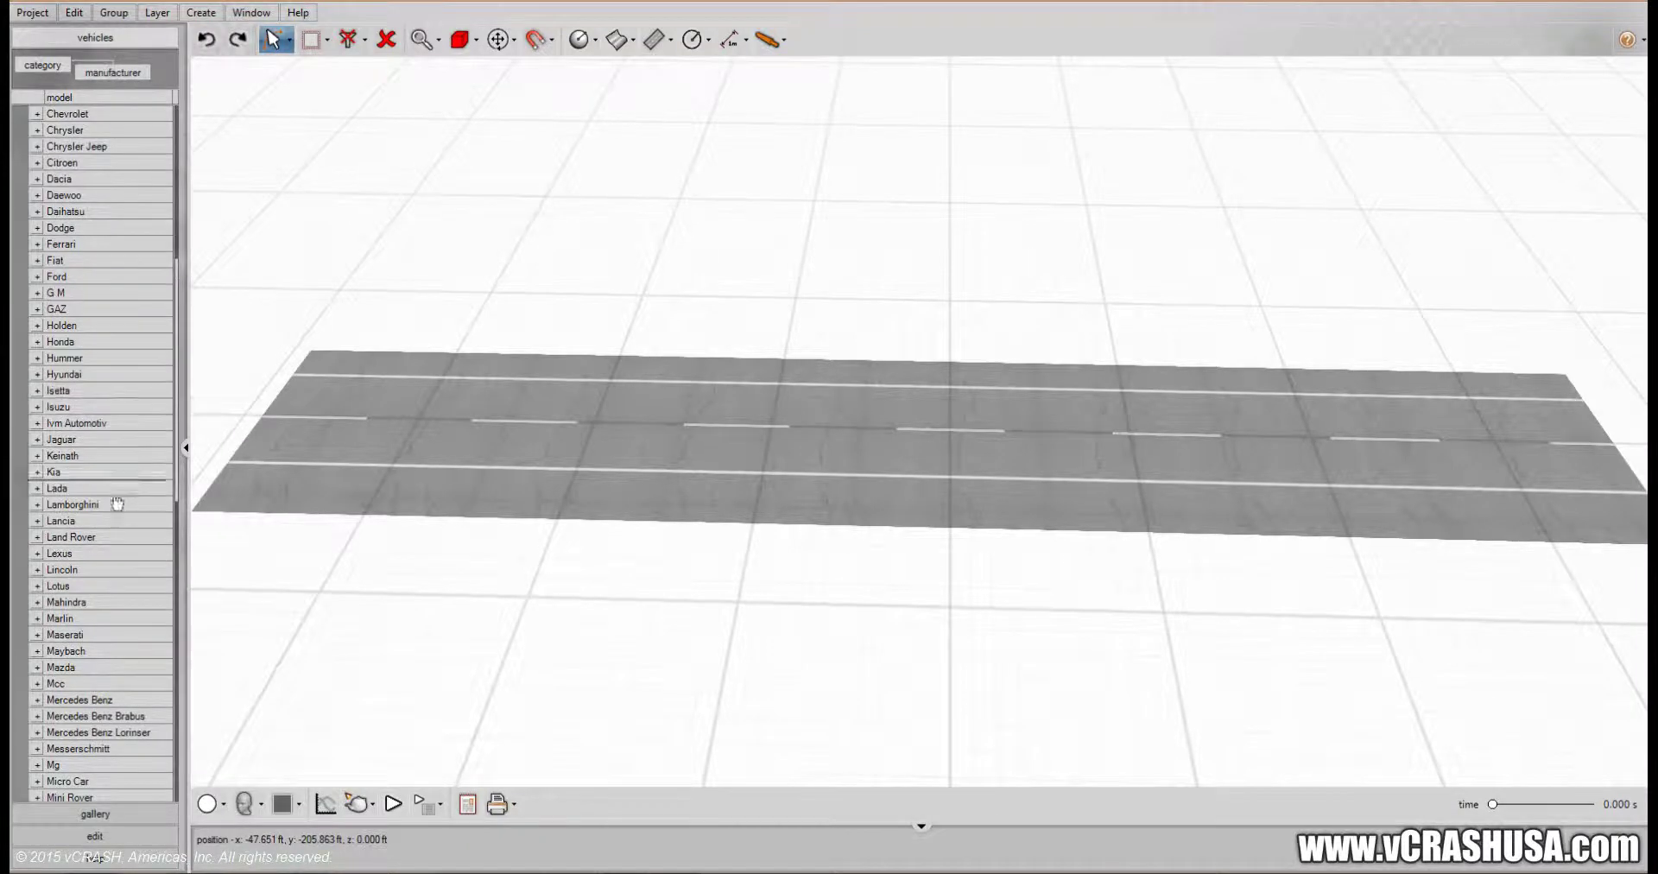
pyautogui.click(38, 505)
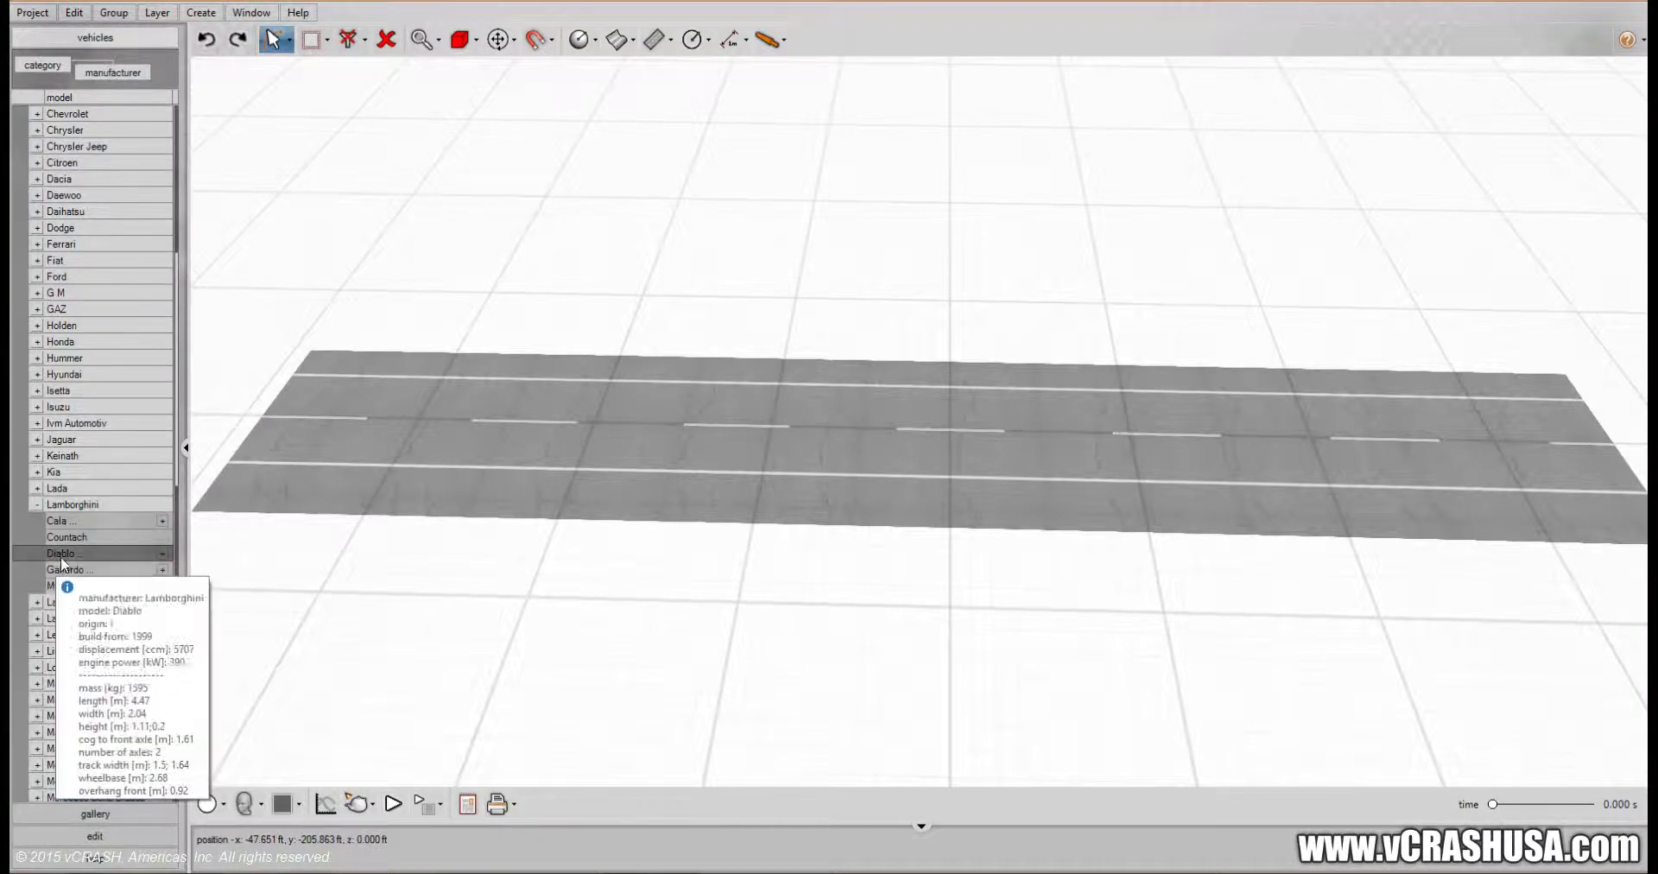
pyautogui.moveTo(60, 554); pyautogui.dragTo(455, 322)
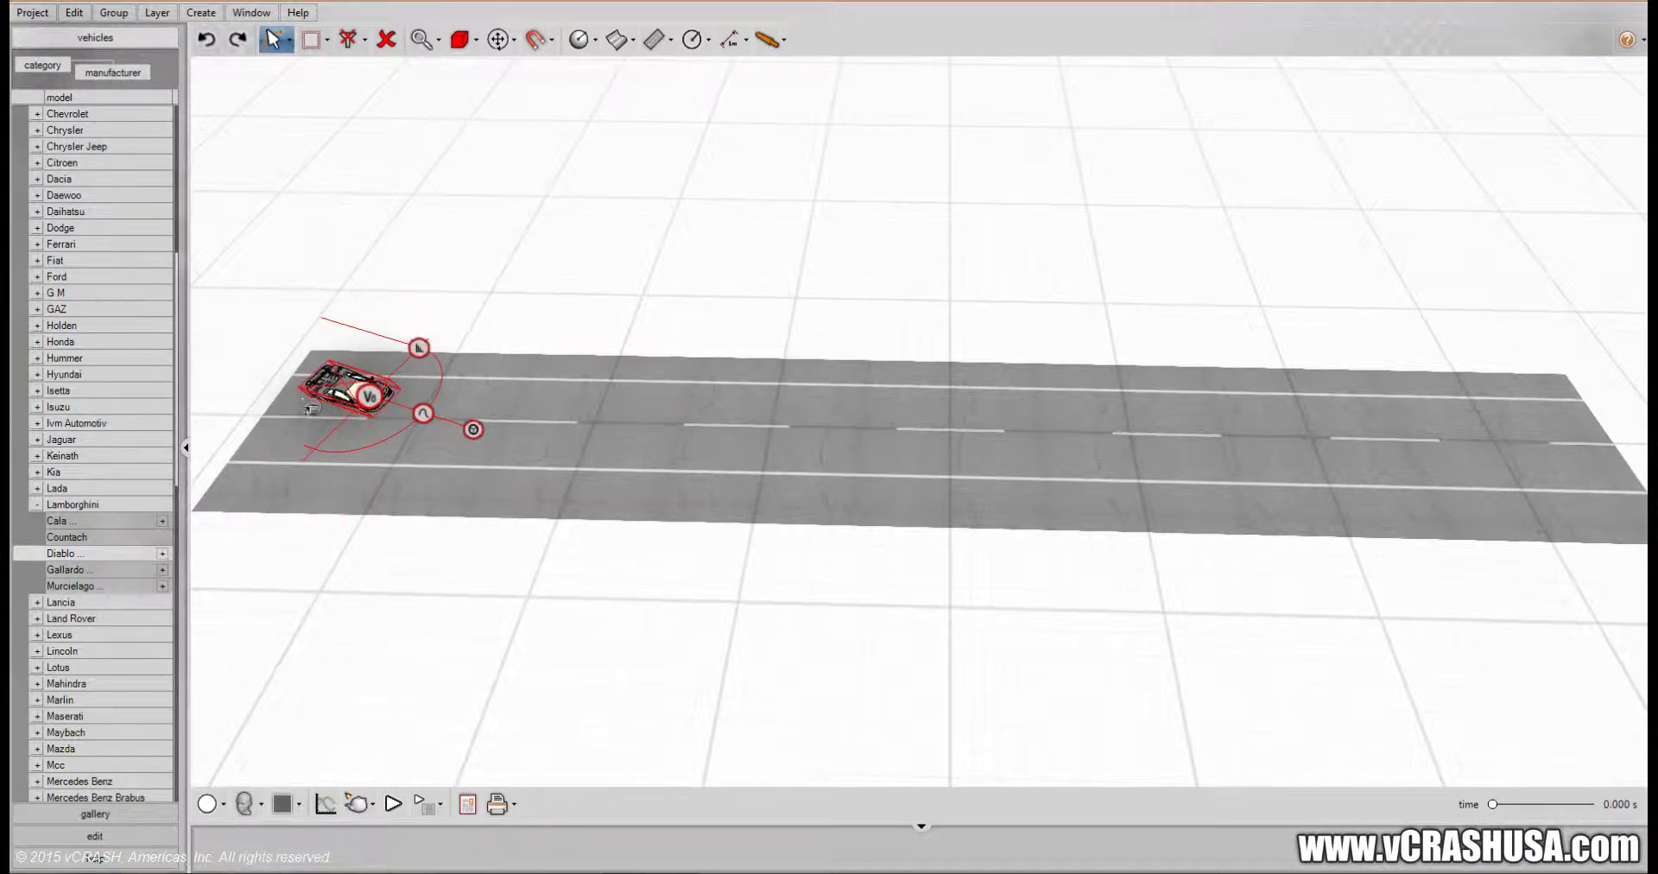
pyautogui.moveTo(394, 380); pyautogui.dragTo(451, 304)
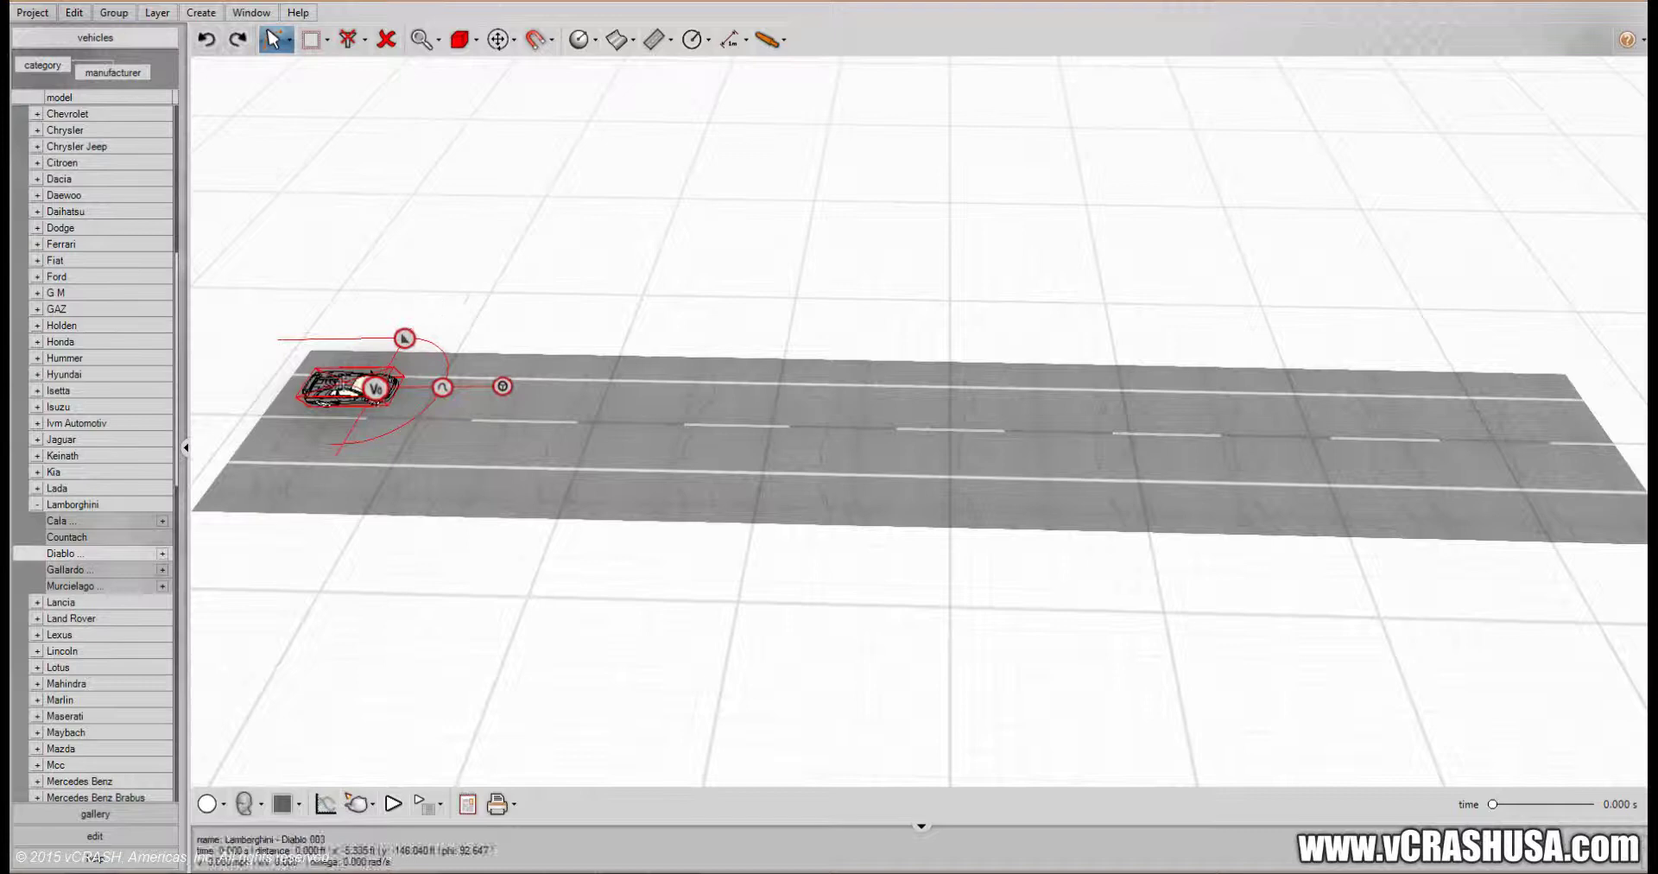
# Step: Change the Lamborghini Diablo's body color to yellow
pyautogui.rightClick(345, 384)
pyautogui.click(501, 509)
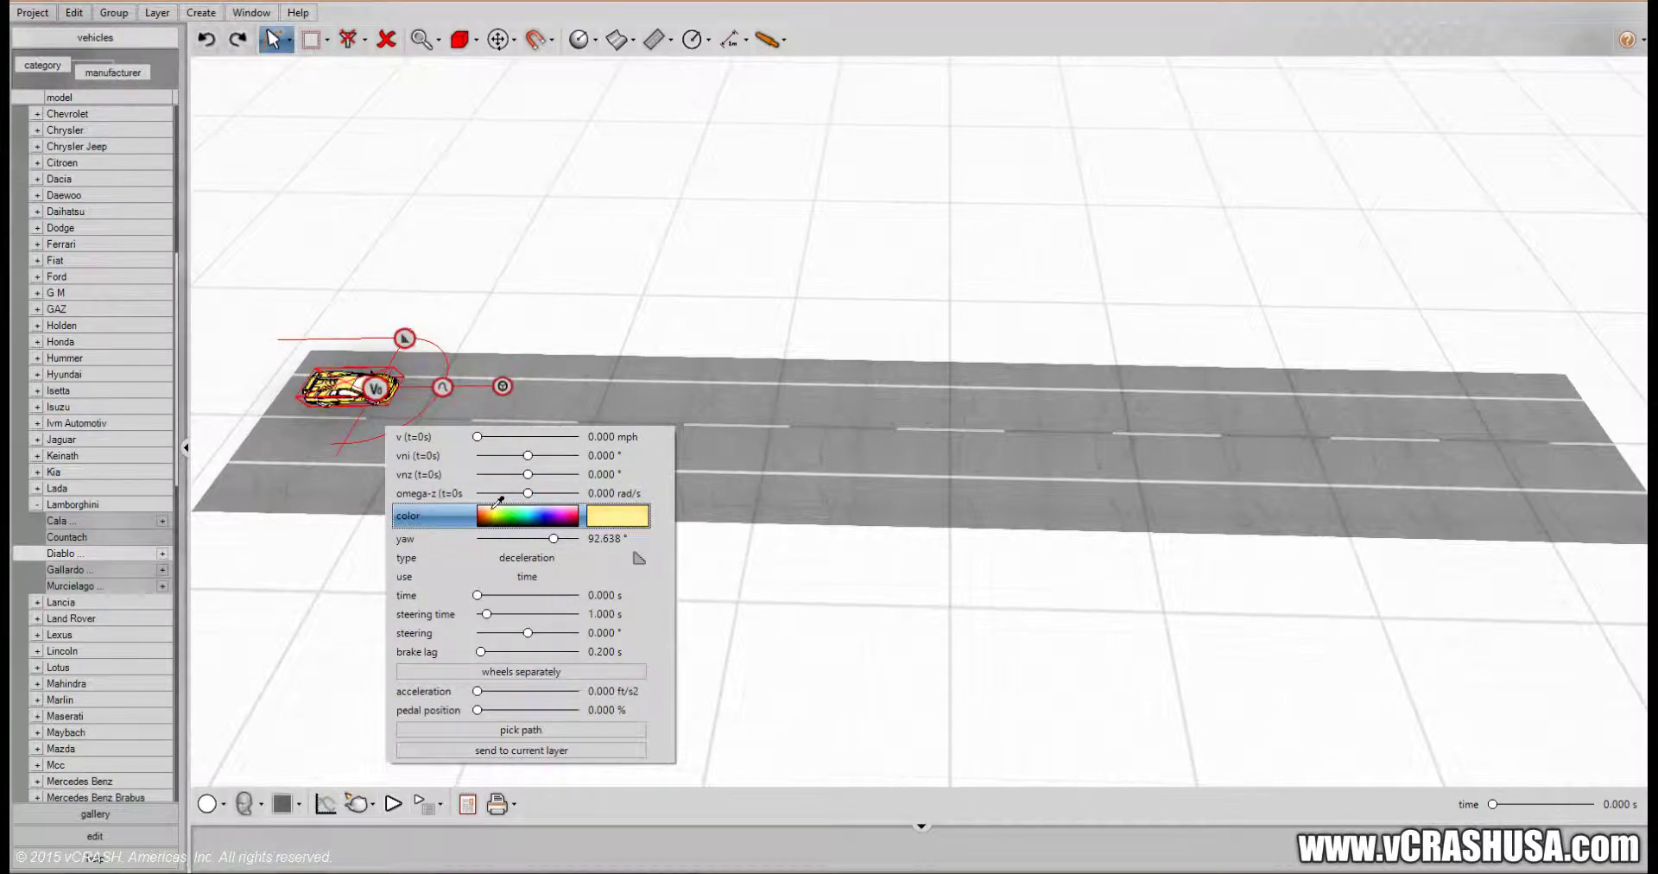
pyautogui.click(533, 305)
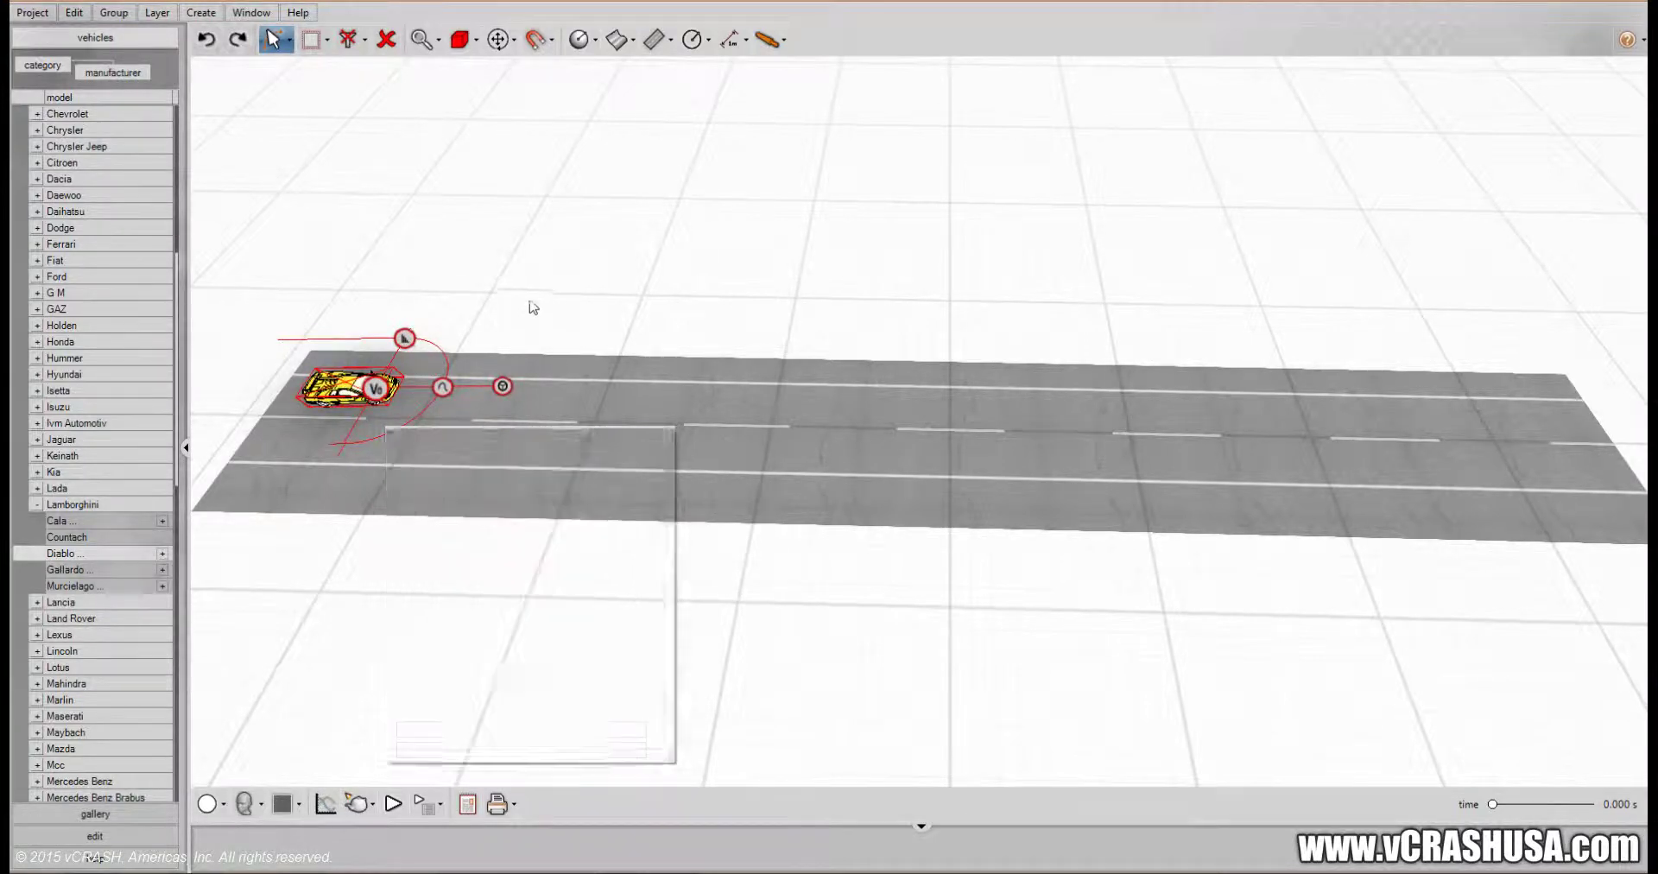
# Step: Set the scene's render mode to Smooth + Texture
pyautogui.scroll(4, 316, 417)
pyautogui.moveTo(332, 426); pyautogui.dragTo(554, 486, button='middle')
pyautogui.scroll(4, 555, 485)
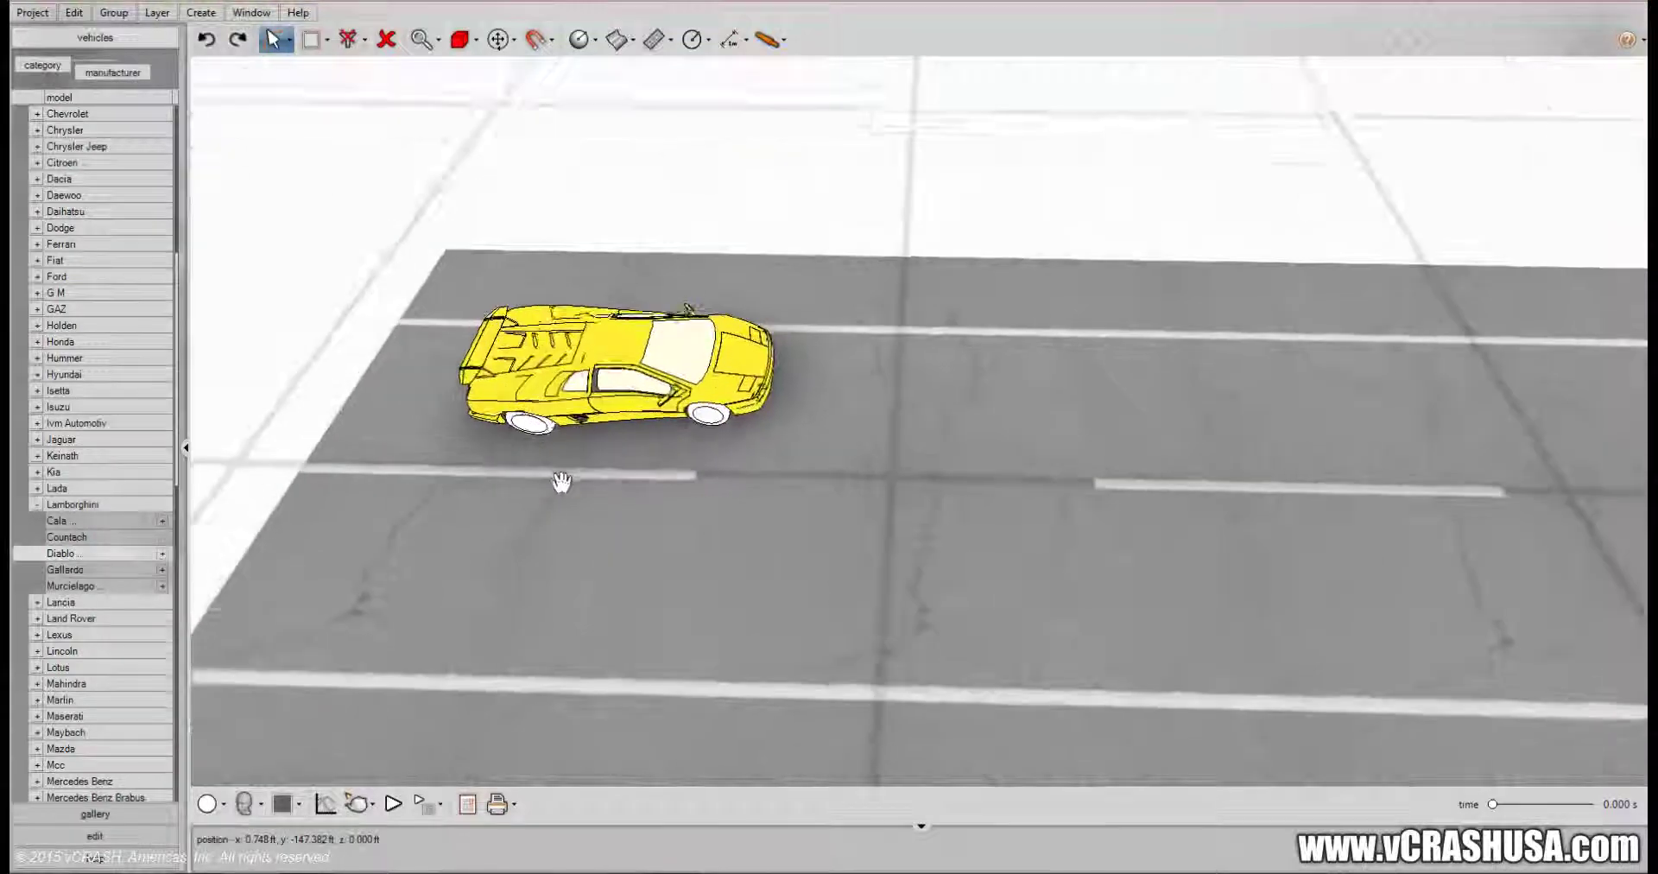
pyautogui.moveTo(562, 481); pyautogui.dragTo(550, 444, button='right')
pyautogui.click(262, 804)
pyautogui.click(211, 804)
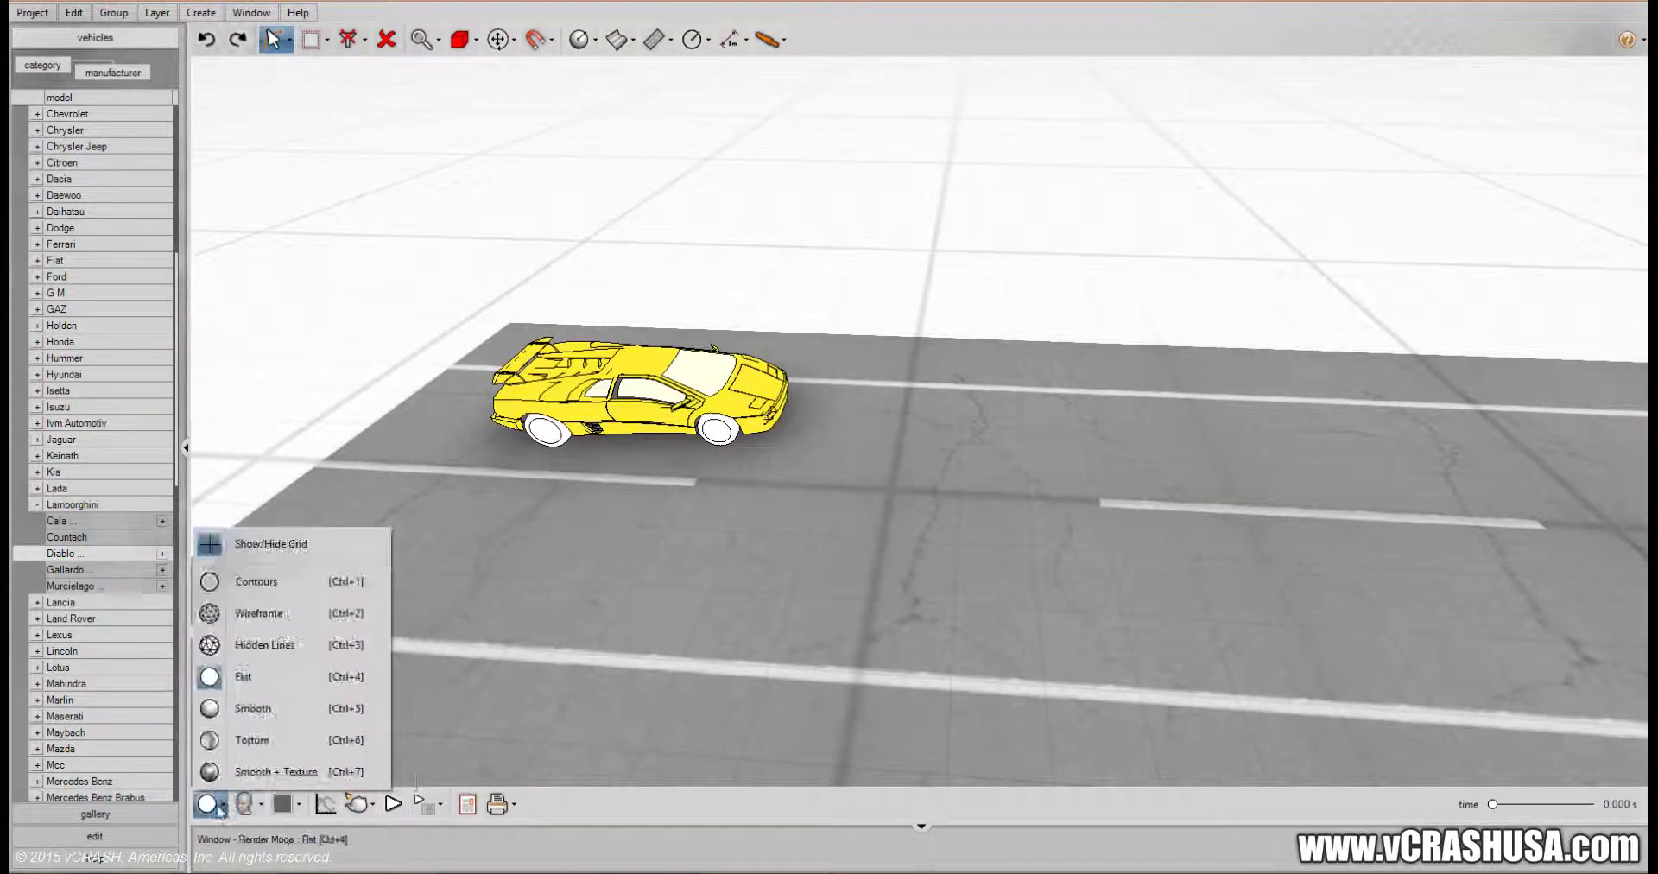
pyautogui.click(285, 770)
pyautogui.moveTo(614, 539); pyautogui.dragTo(803, 548, button='right')
pyautogui.moveTo(750, 565); pyautogui.dragTo(869, 520, button='middle')
pyautogui.moveTo(868, 519); pyautogui.dragTo(749, 550, button='right')
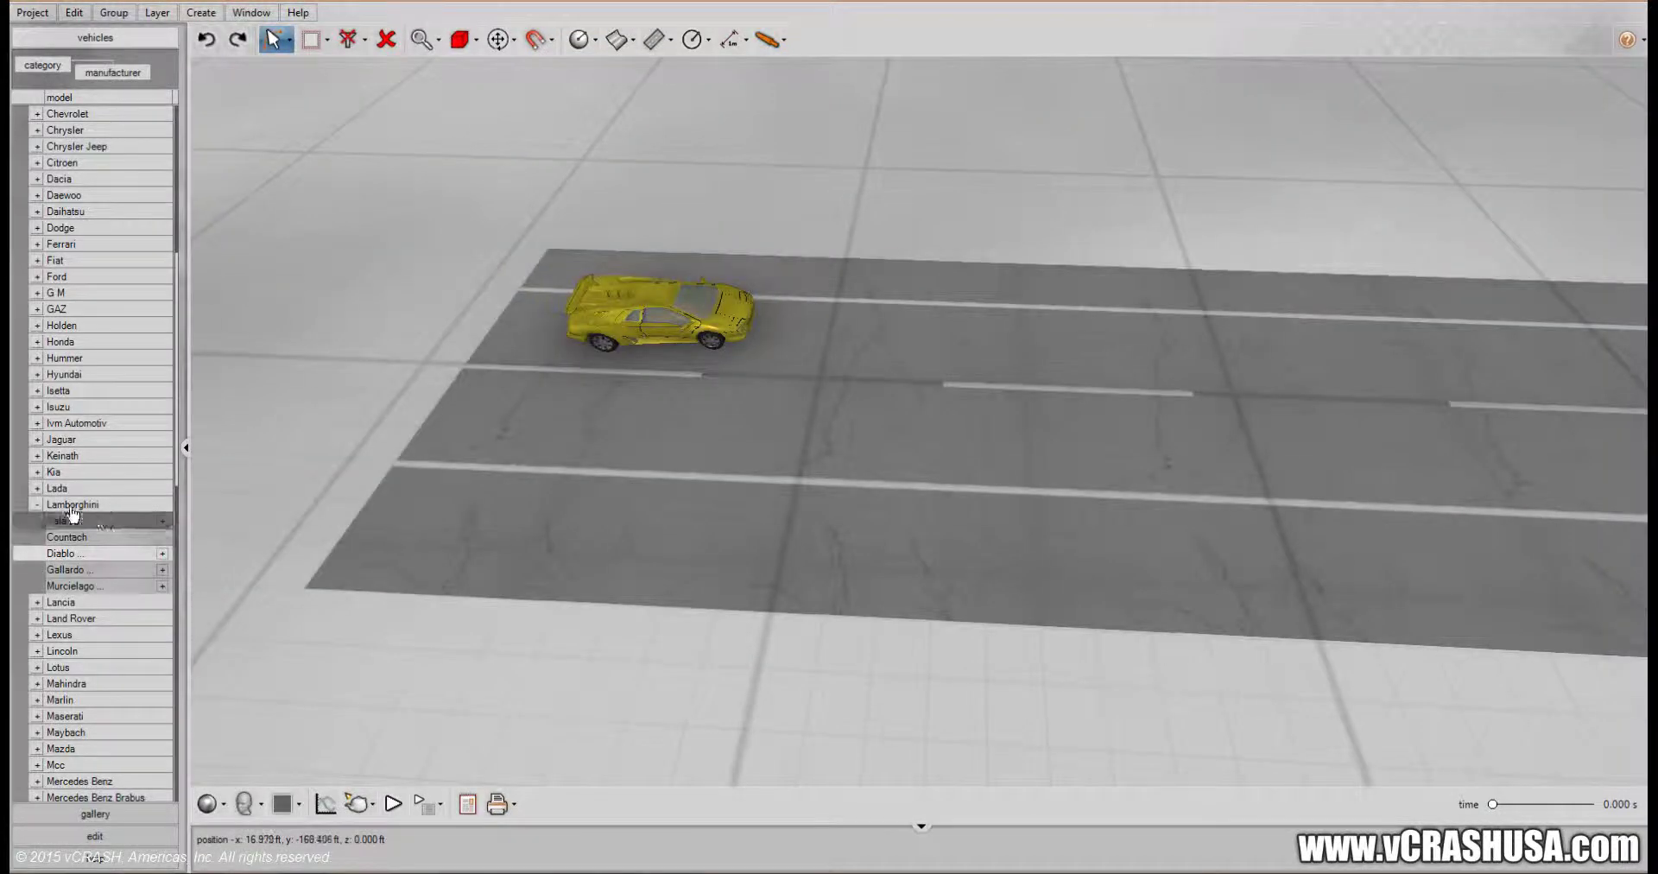
# Step: Place a Hummer H2 in the near lane beside the yellow car and turn it to face along the road
pyautogui.click(37, 504)
pyautogui.scroll(-5, 174, 472)
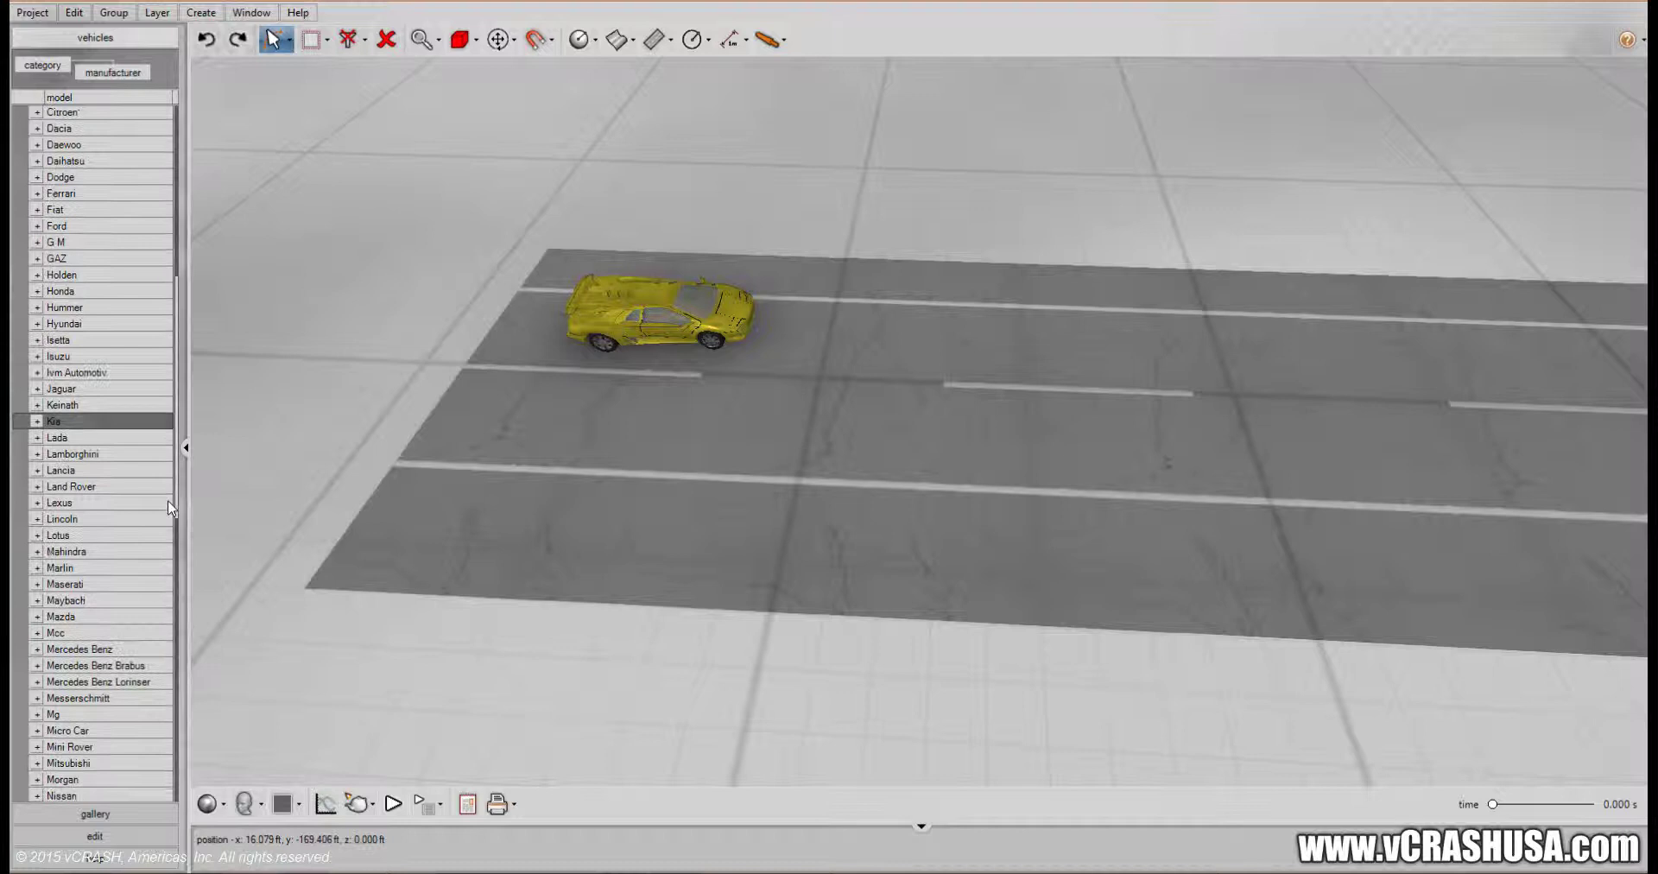
pyautogui.moveTo(157, 574)
pyautogui.mouseDown()
pyautogui.moveTo(153, 685)
pyautogui.moveTo(166, 555)
pyautogui.mouseUp()
pyautogui.scroll(4, 169, 562)
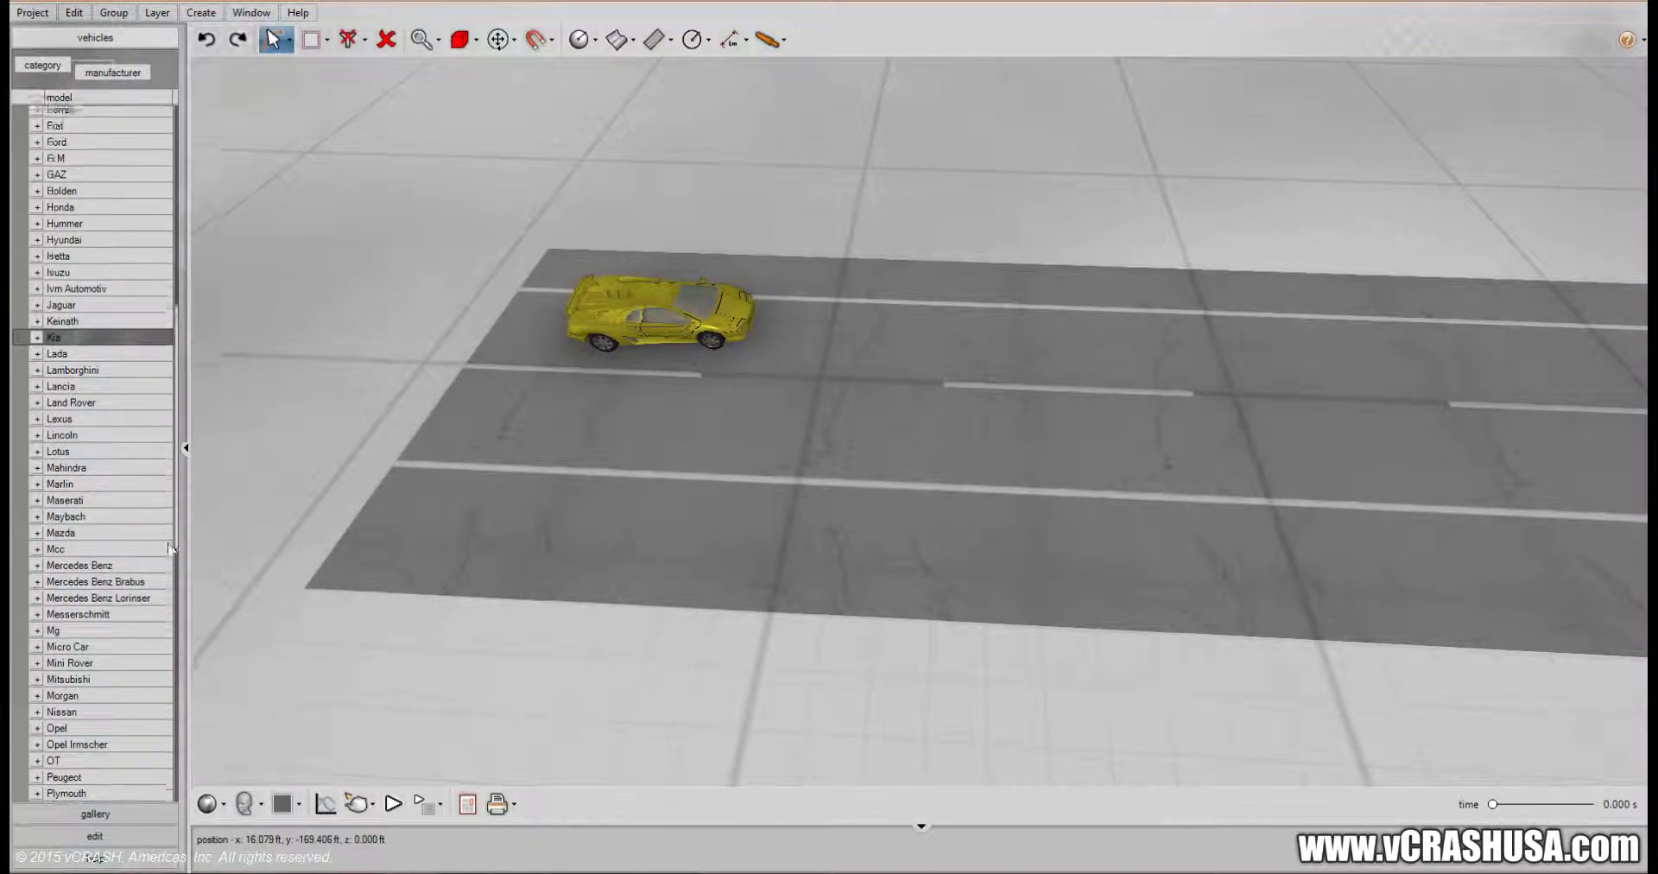
pyautogui.click(38, 372)
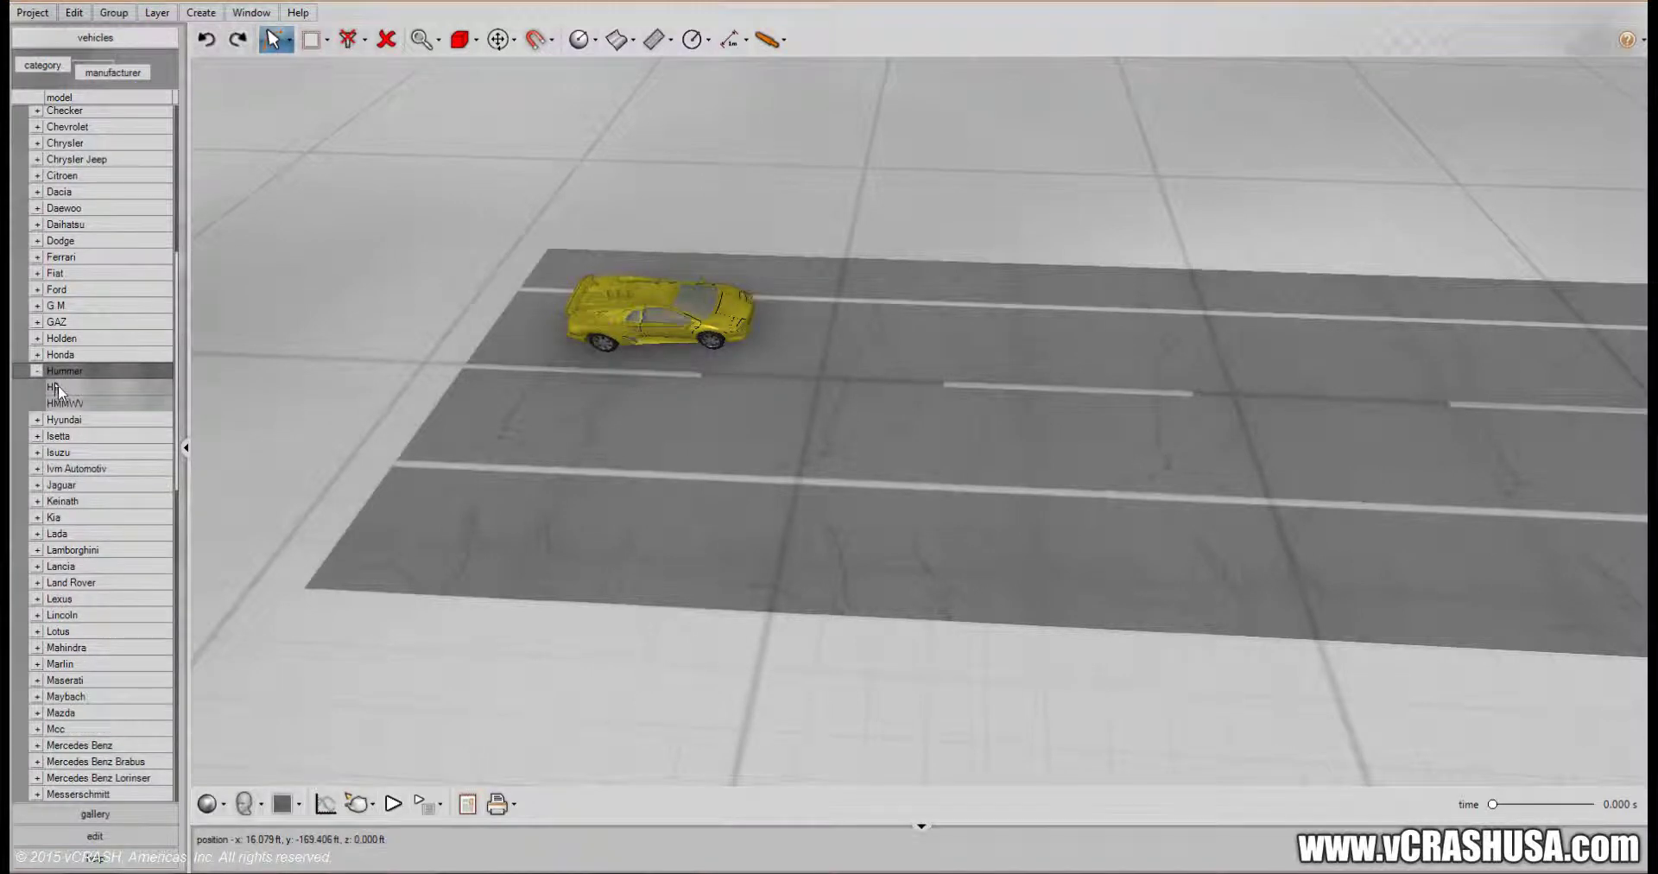
pyautogui.moveTo(58, 386); pyautogui.dragTo(449, 463)
pyautogui.moveTo(563, 453); pyautogui.dragTo(565, 455)
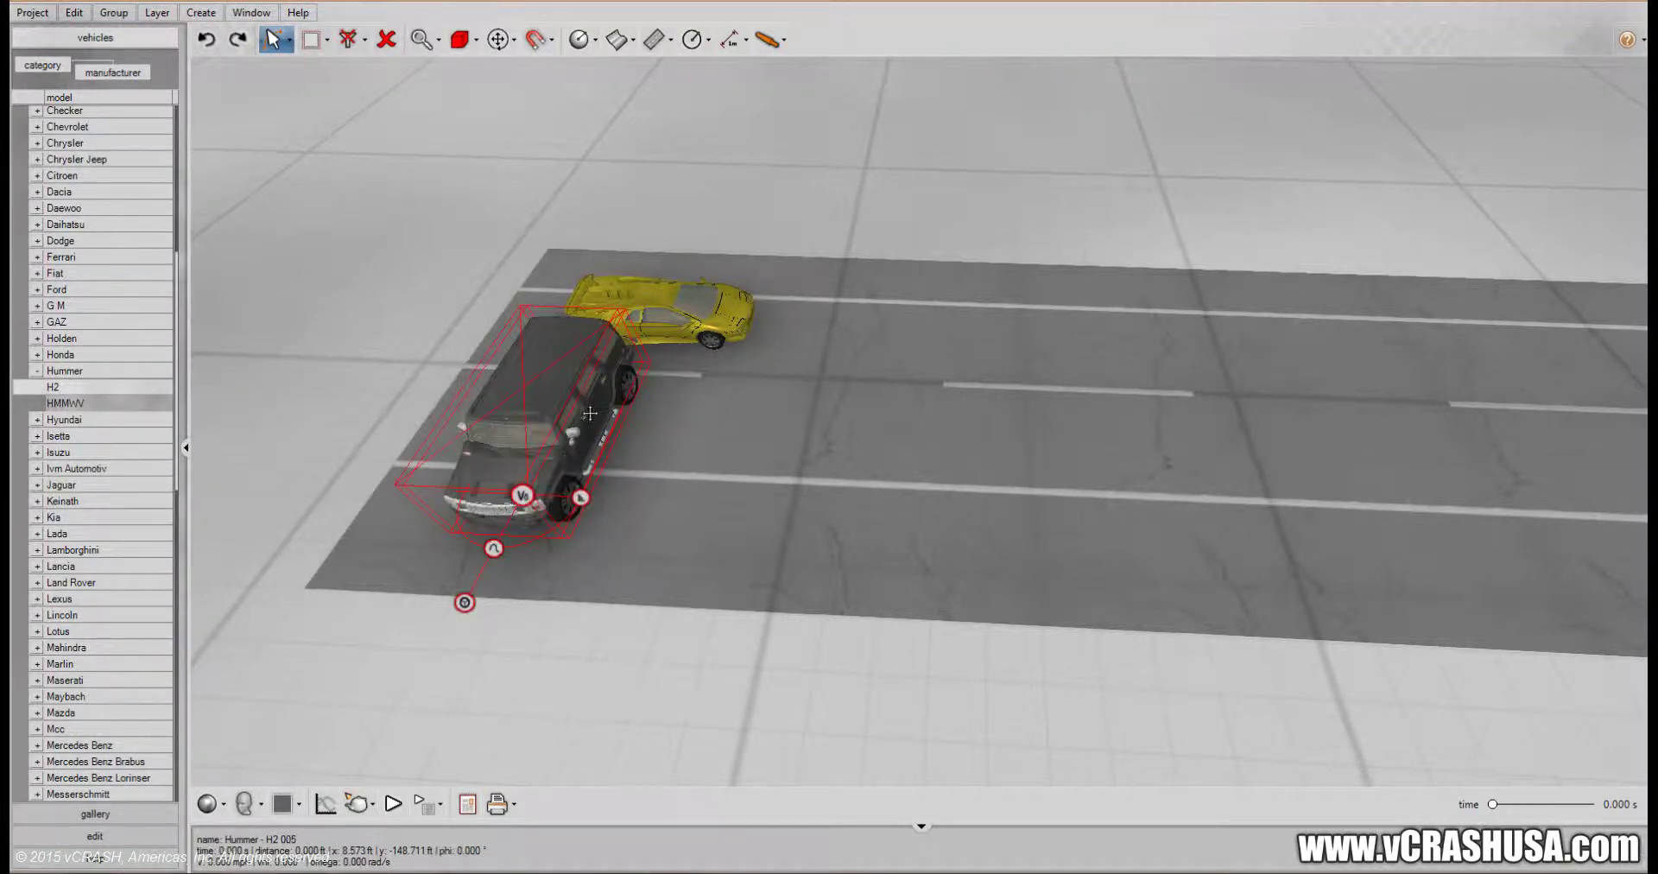
pyautogui.moveTo(615, 385); pyautogui.dragTo(599, 765, button='right')
pyautogui.moveTo(598, 764); pyautogui.dragTo(633, 749)
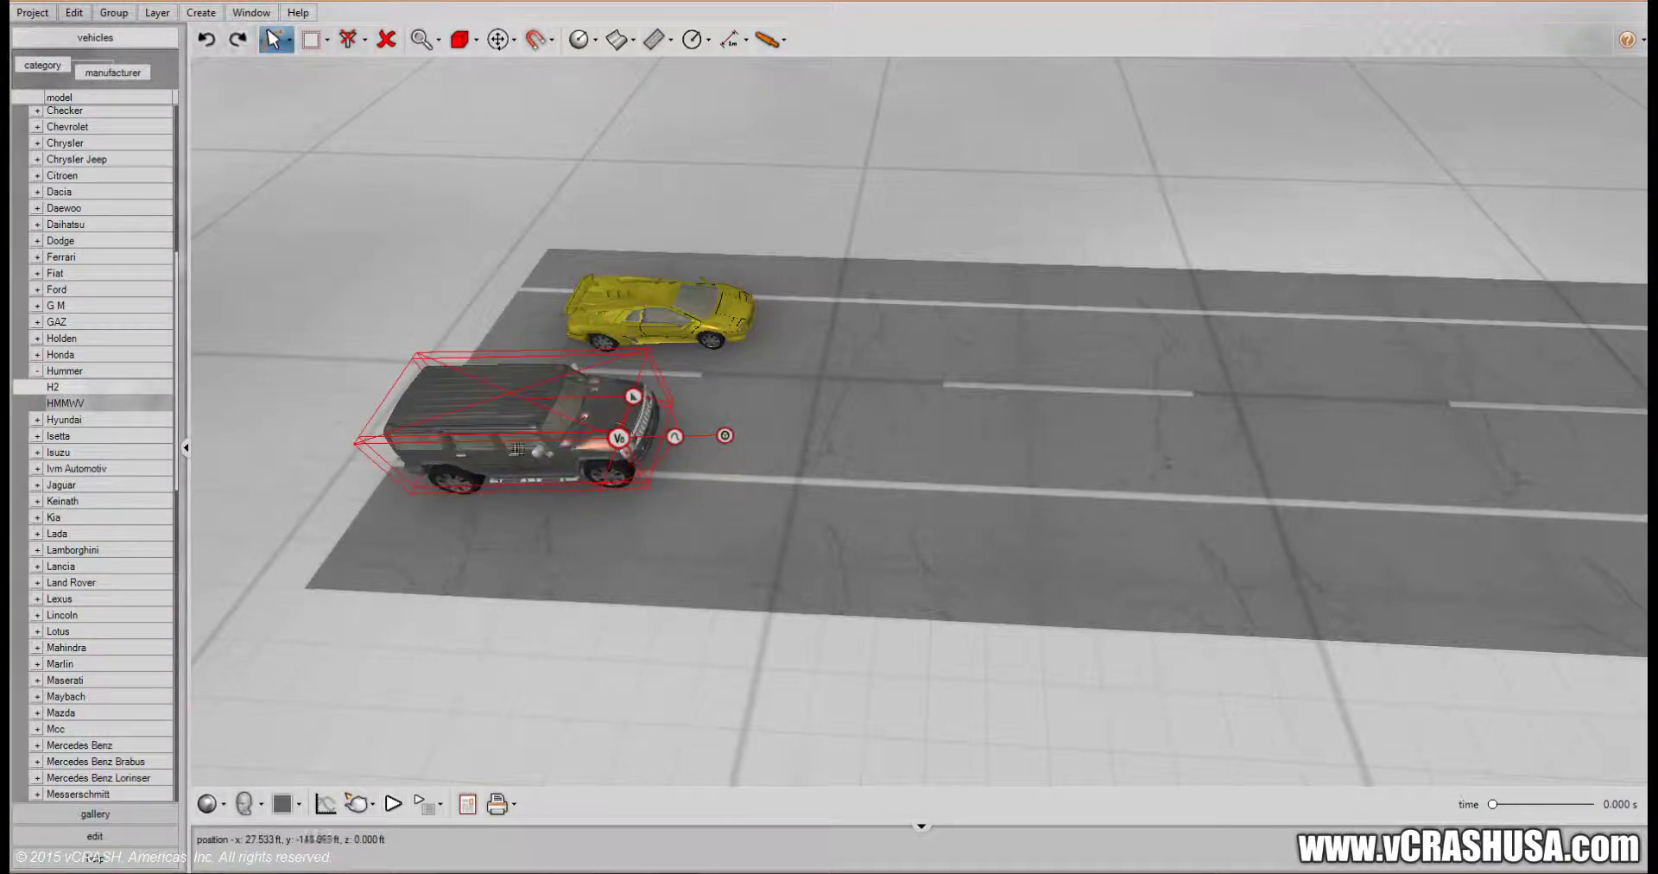
# Step: Change the Hummer H2's body color to black
pyautogui.rightClick(540, 470)
pyautogui.click(701, 566)
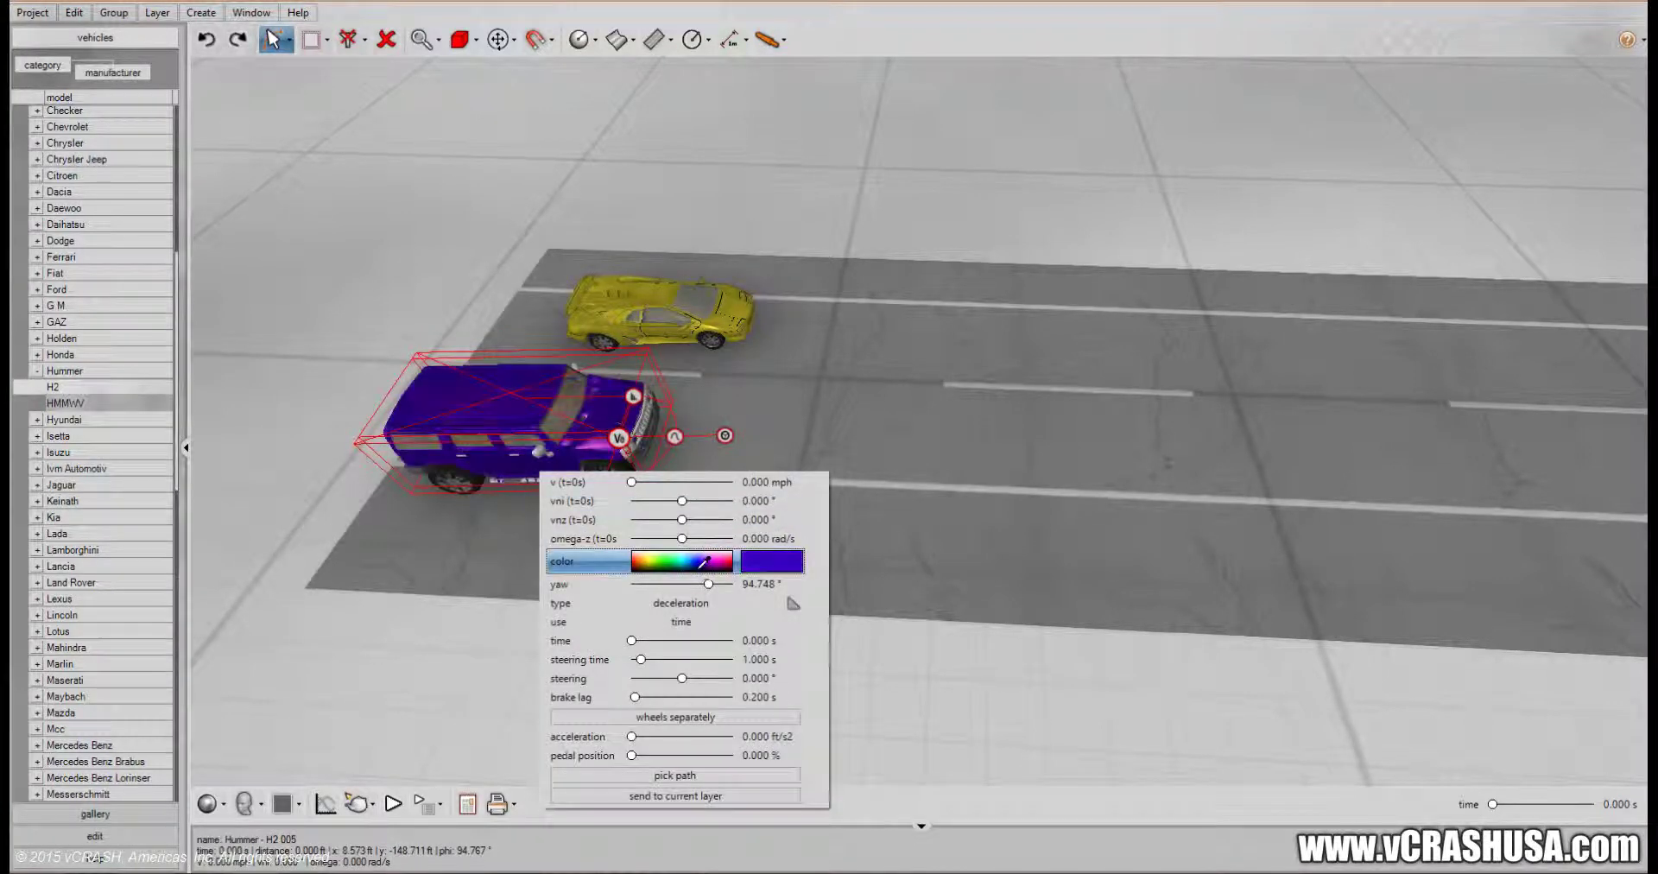
pyautogui.moveTo(702, 562)
pyautogui.mouseDown()
pyautogui.moveTo(641, 562)
pyautogui.moveTo(731, 569)
pyautogui.mouseUp()
pyautogui.click(777, 189)
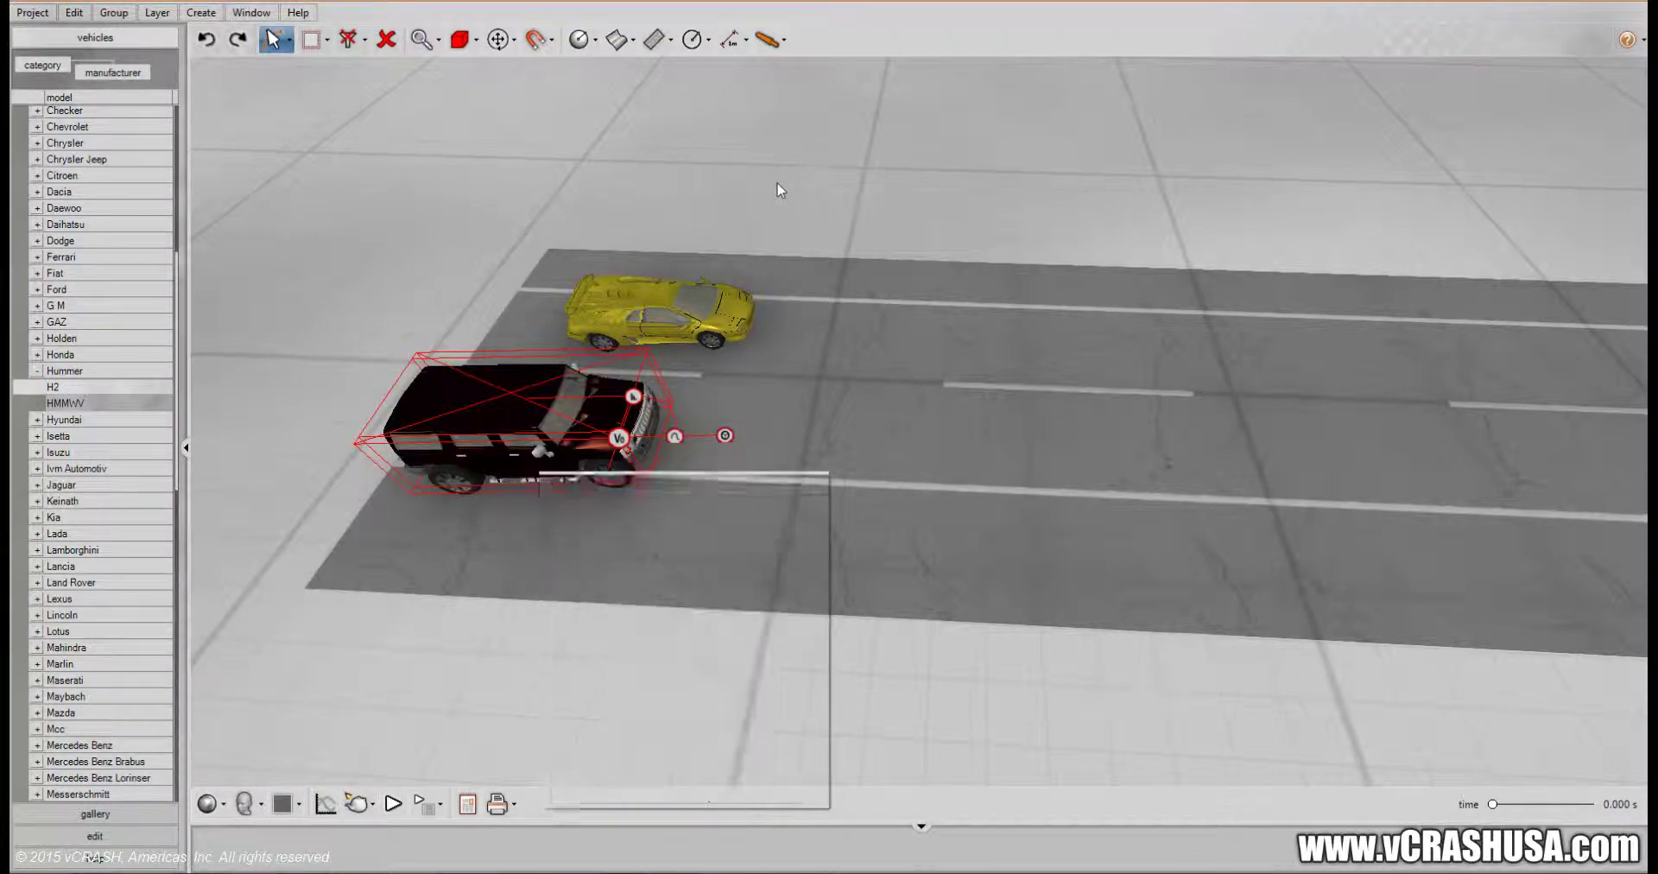
pyautogui.moveTo(740, 455)
pyautogui.mouseDown(button='middle')
pyautogui.moveTo(709, 403)
pyautogui.moveTo(763, 455)
pyautogui.mouseUp(button='middle')
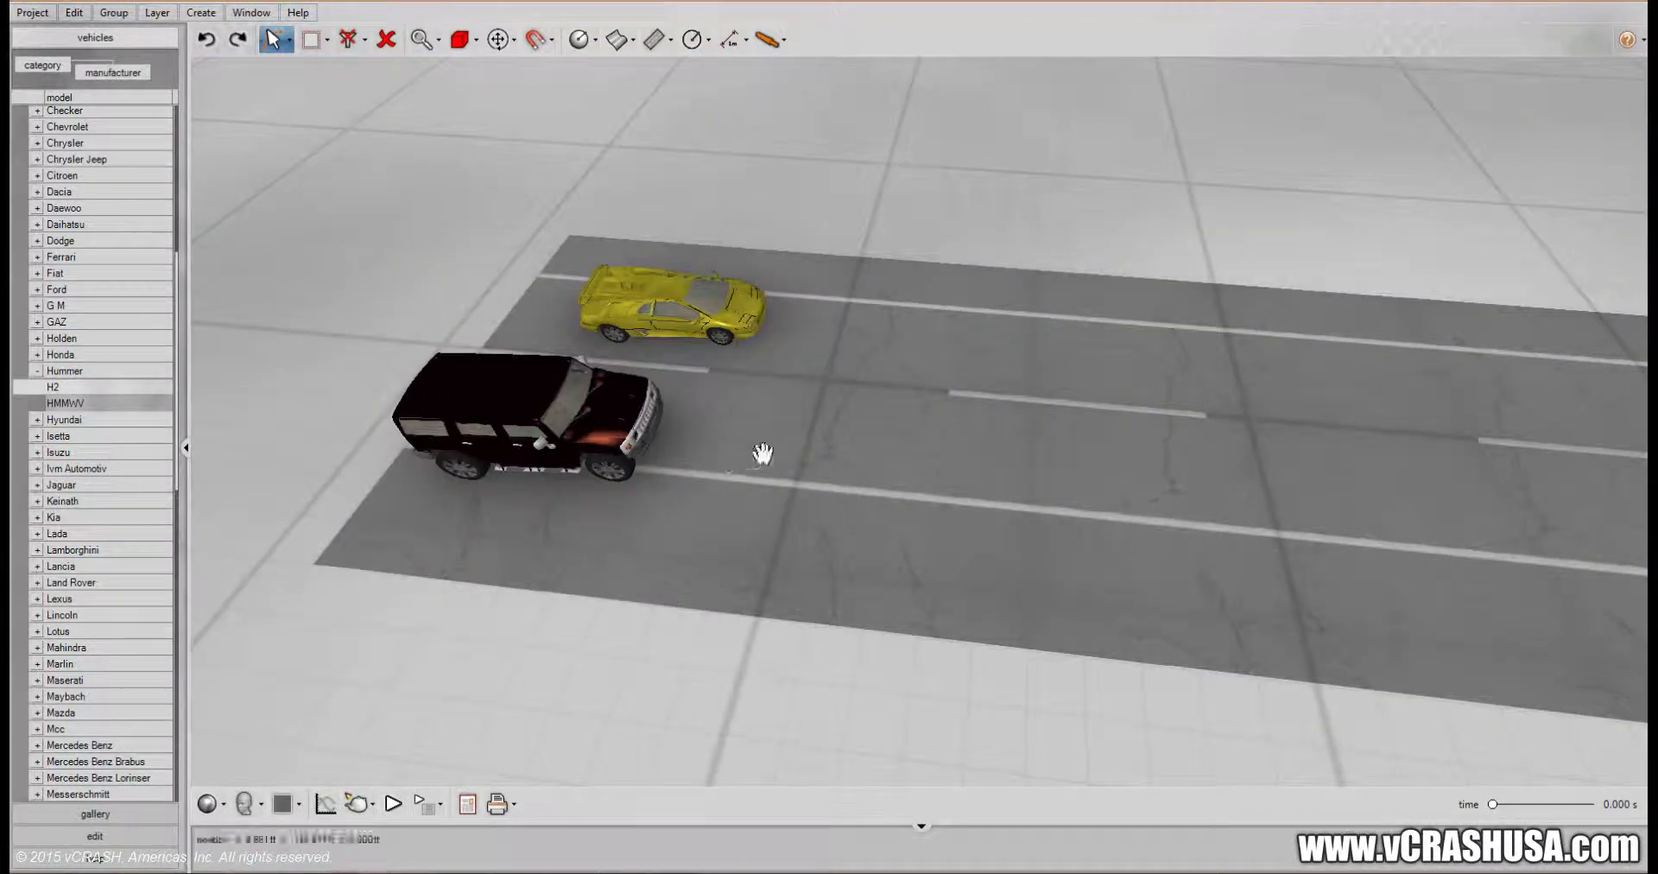
pyautogui.moveTo(964, 454); pyautogui.dragTo(596, 470)
pyautogui.moveTo(877, 500); pyautogui.dragTo(819, 373, button='middle')
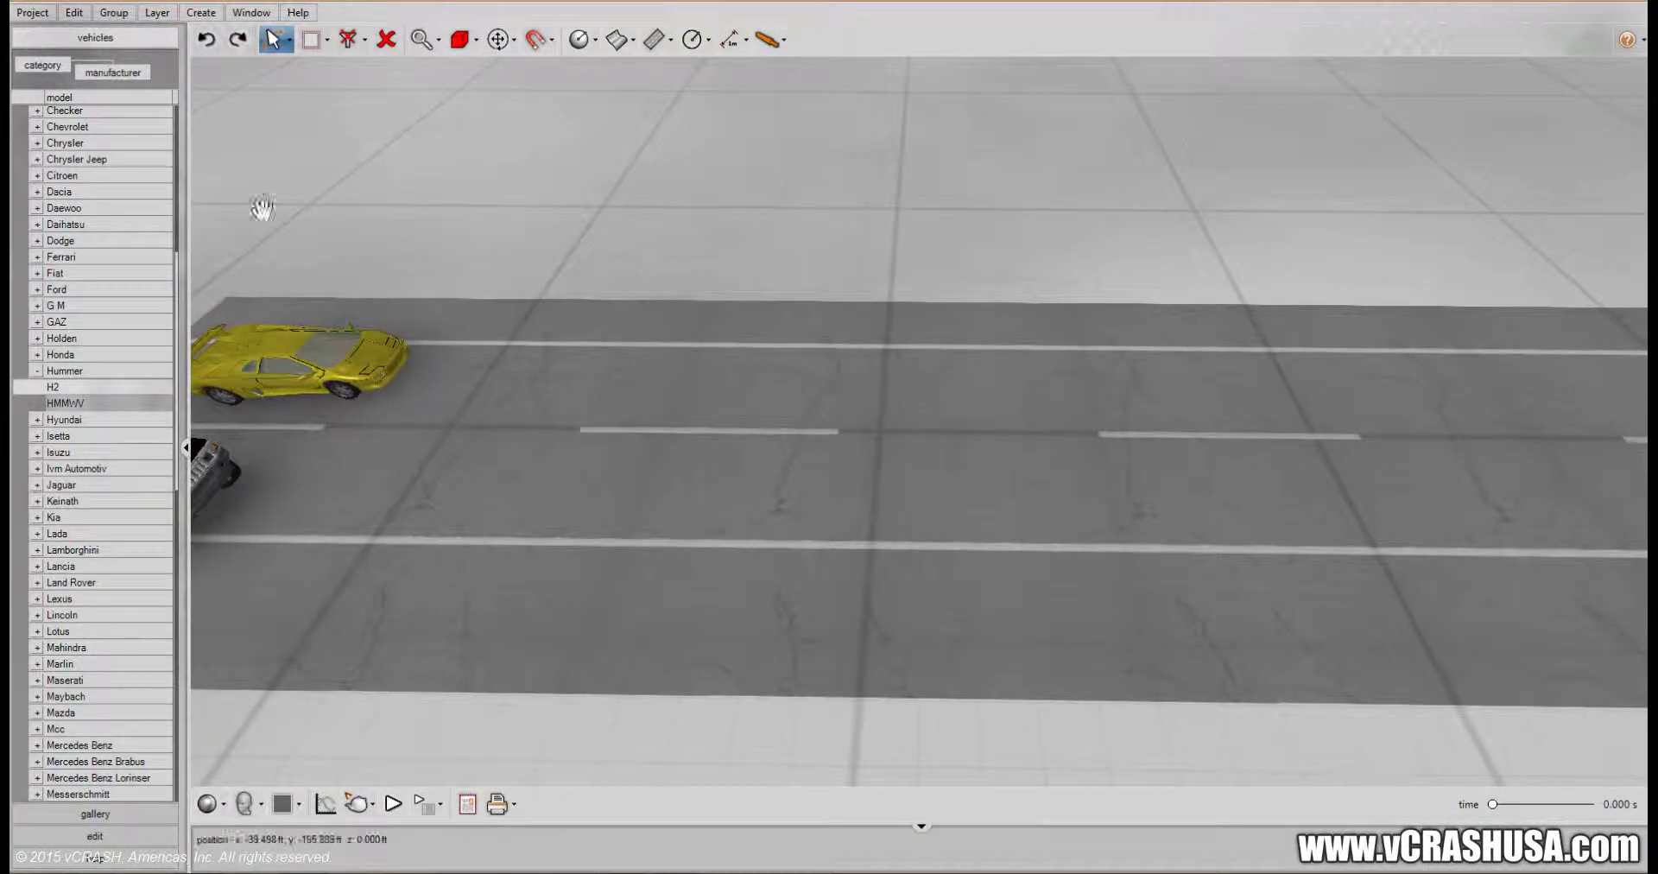
# Step: Place the pedestrian.mbdef multibody from the vehicle library in the yellow Lamborghini's lane, a short distance ahead of the car
pyautogui.moveTo(179, 259); pyautogui.dragTo(185, 116)
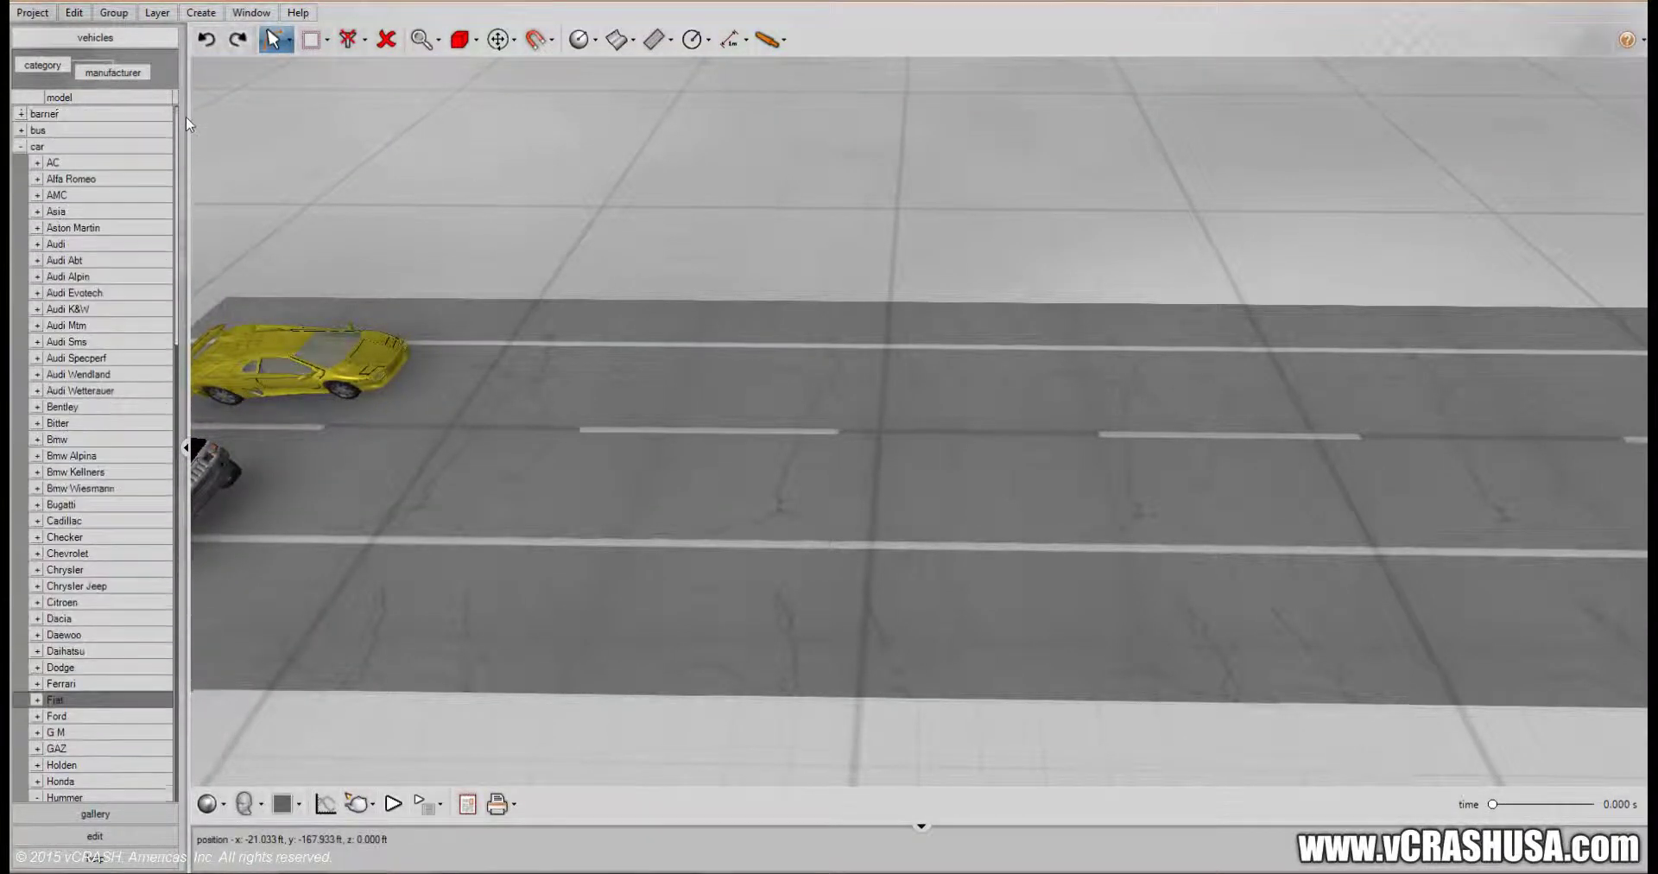
pyautogui.click(20, 146)
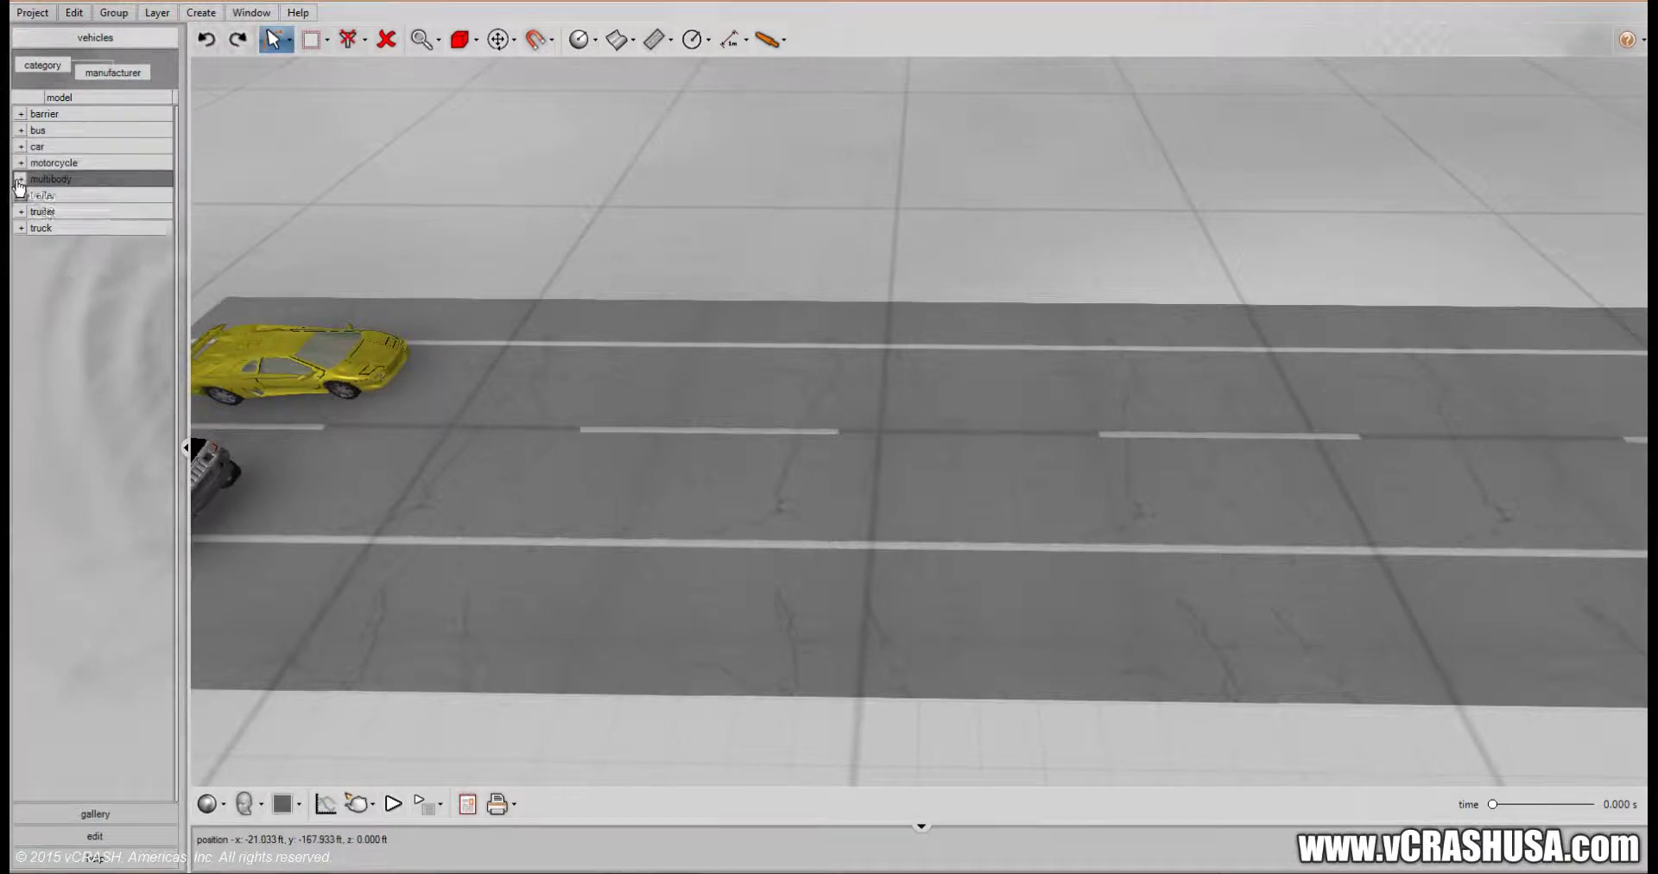
pyautogui.click(20, 180)
pyautogui.click(36, 196)
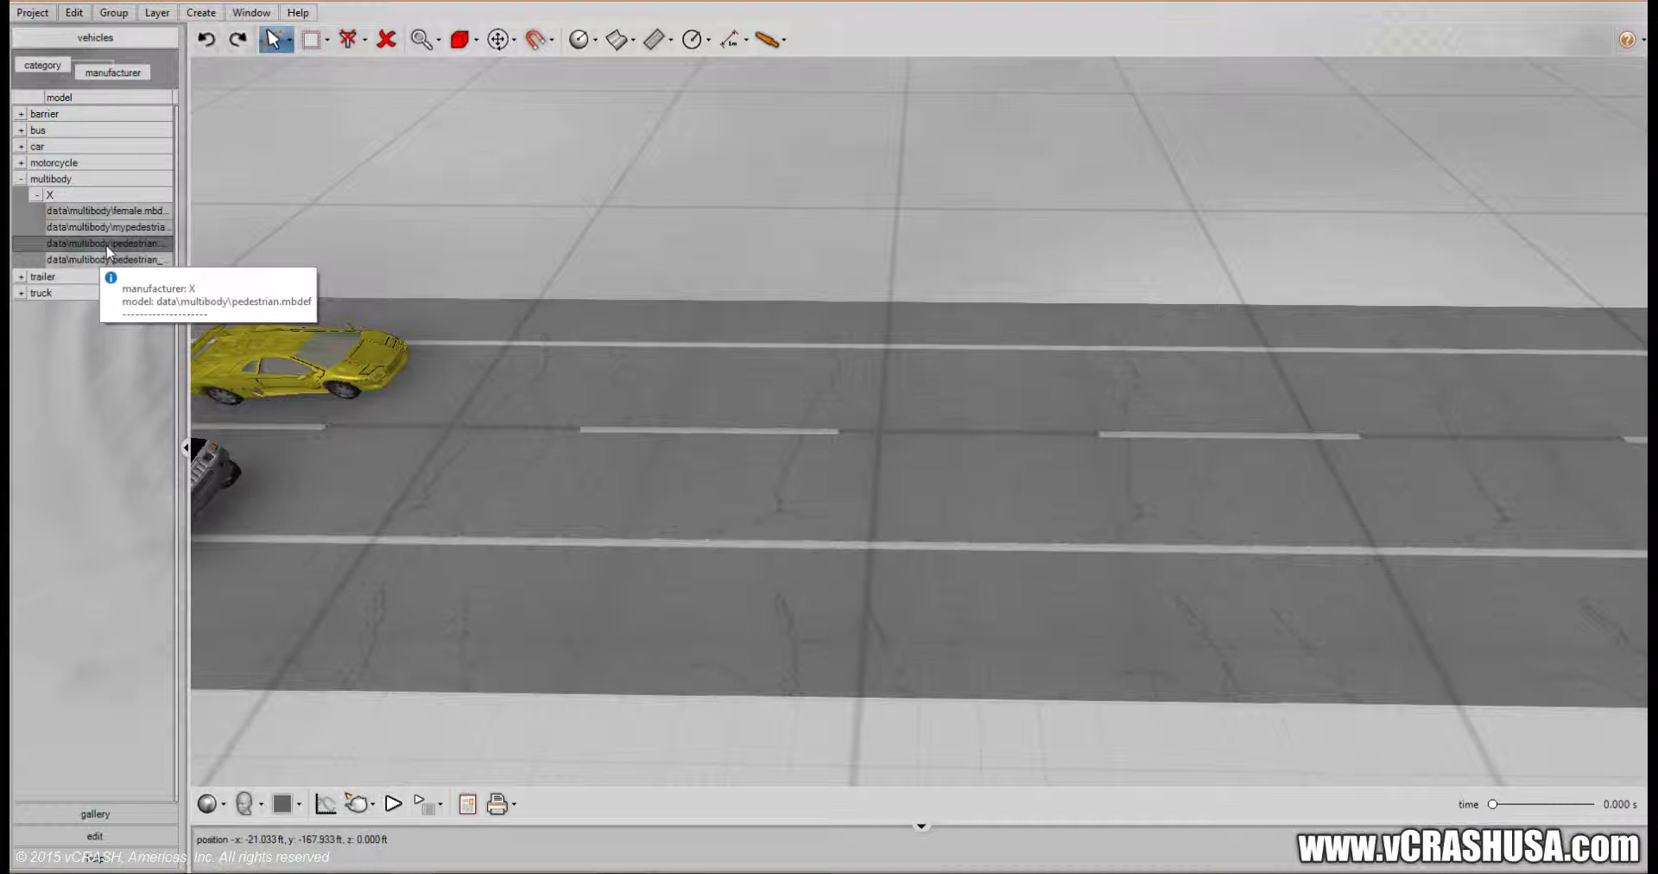
pyautogui.moveTo(108, 250); pyautogui.dragTo(541, 360)
pyautogui.moveTo(756, 421); pyautogui.dragTo(518, 350)
pyautogui.moveTo(510, 354); pyautogui.dragTo(463, 375, button='middle')
pyautogui.scroll(3, 462, 375)
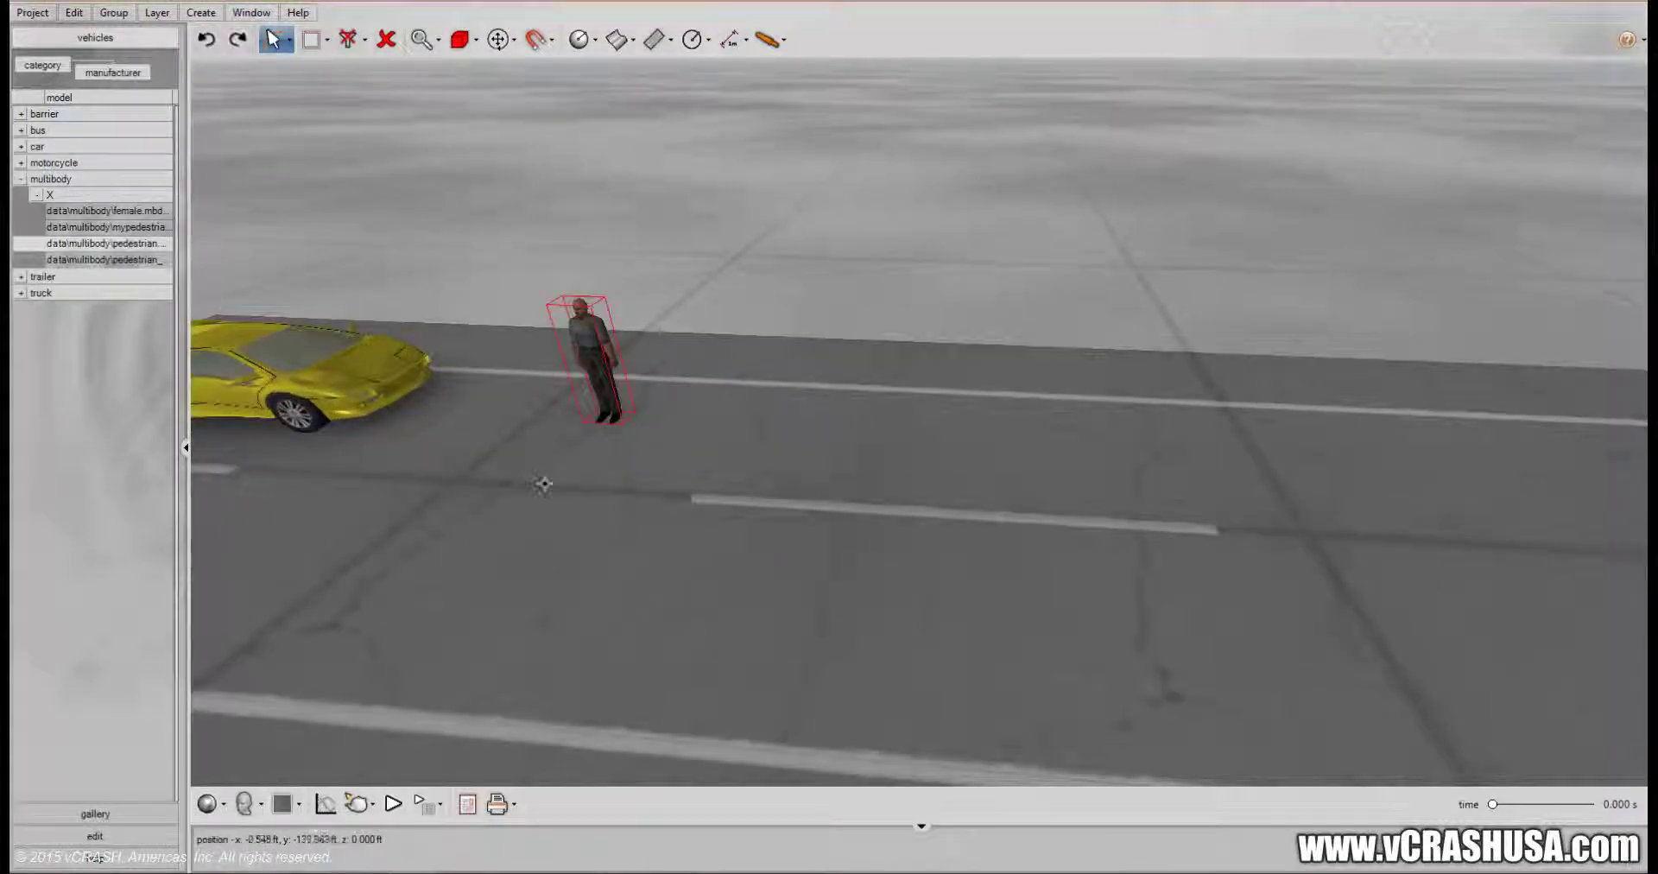
pyautogui.moveTo(548, 480); pyautogui.dragTo(663, 437)
pyautogui.scroll(3, 651, 426)
pyautogui.moveTo(569, 426); pyautogui.dragTo(562, 429, button='middle')
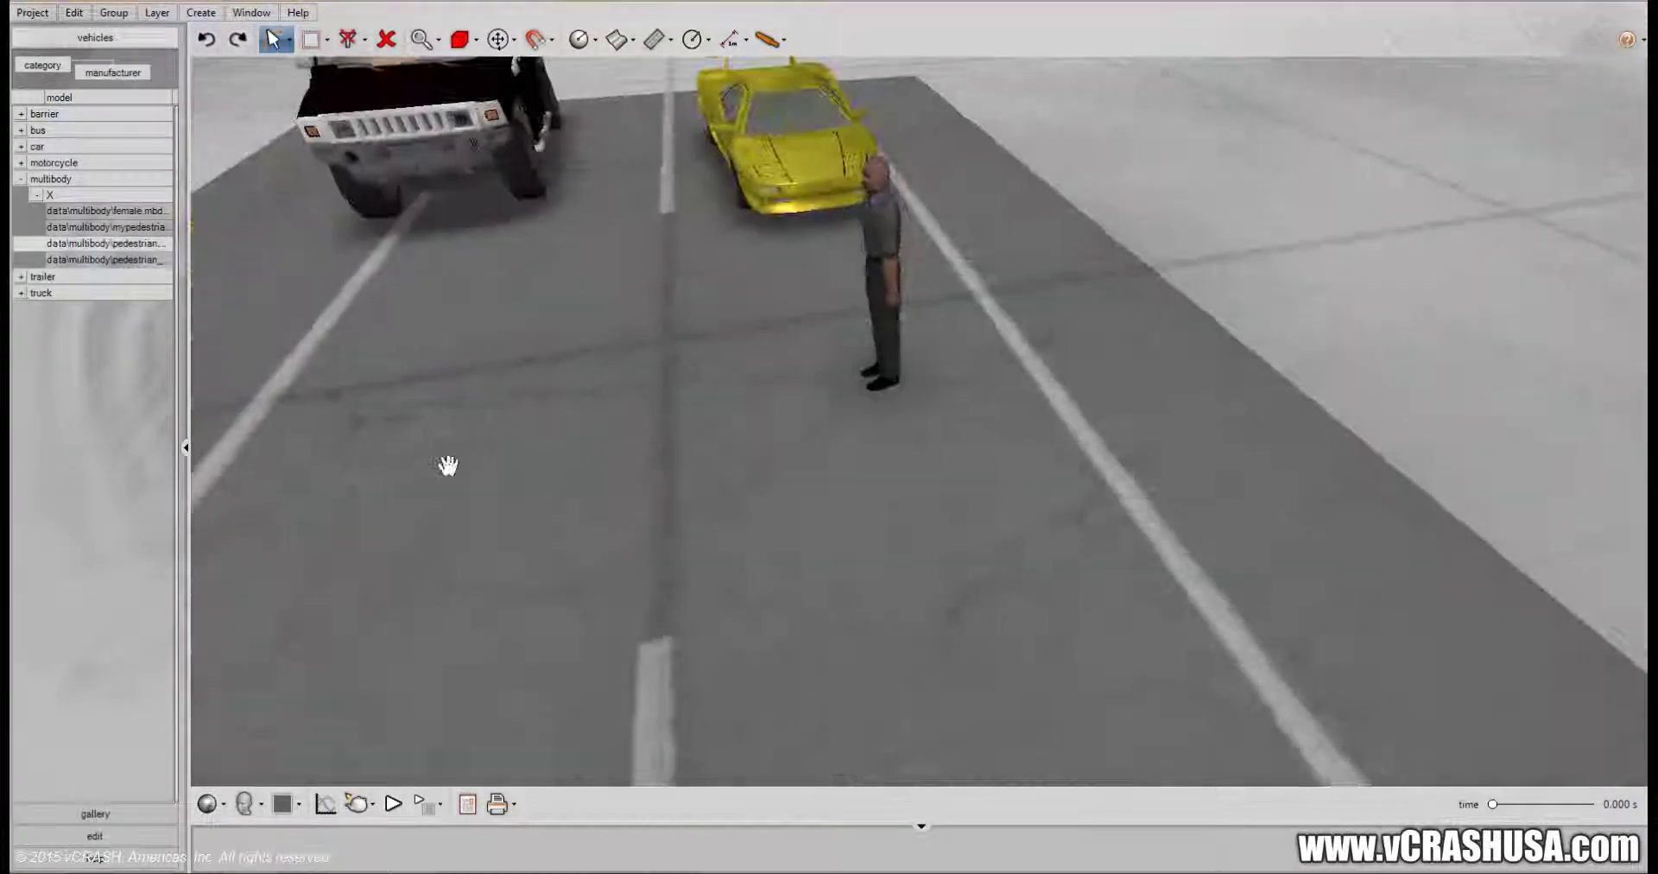
# Step: Apply the "running" pose to the pedestrian
pyautogui.click(874, 251)
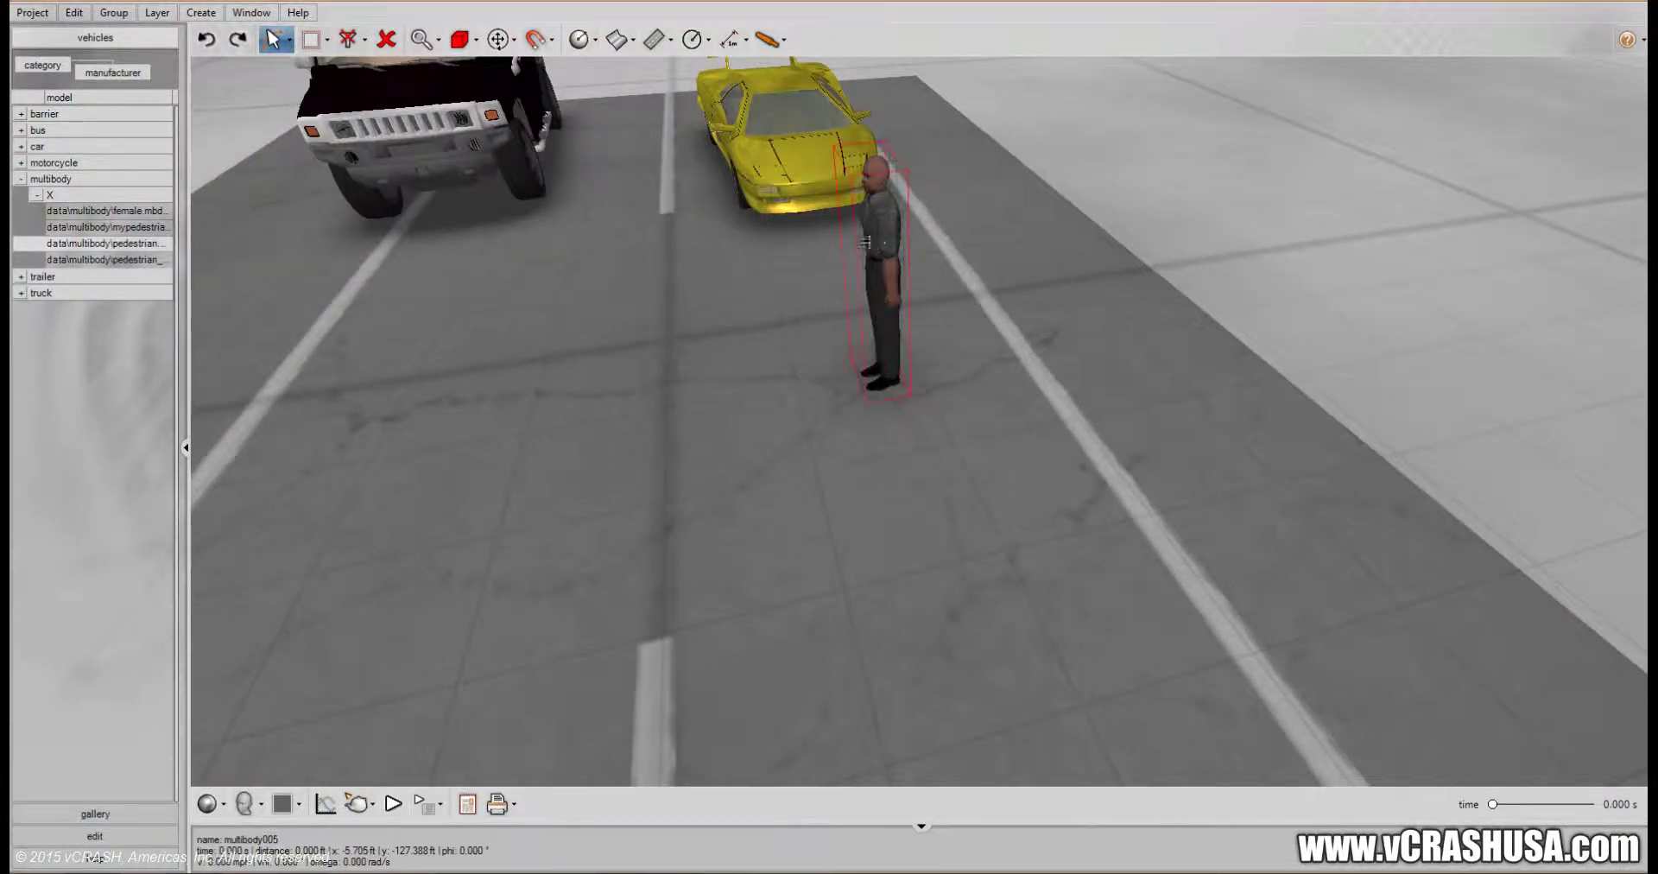
pyautogui.click(90, 837)
pyautogui.click(129, 502)
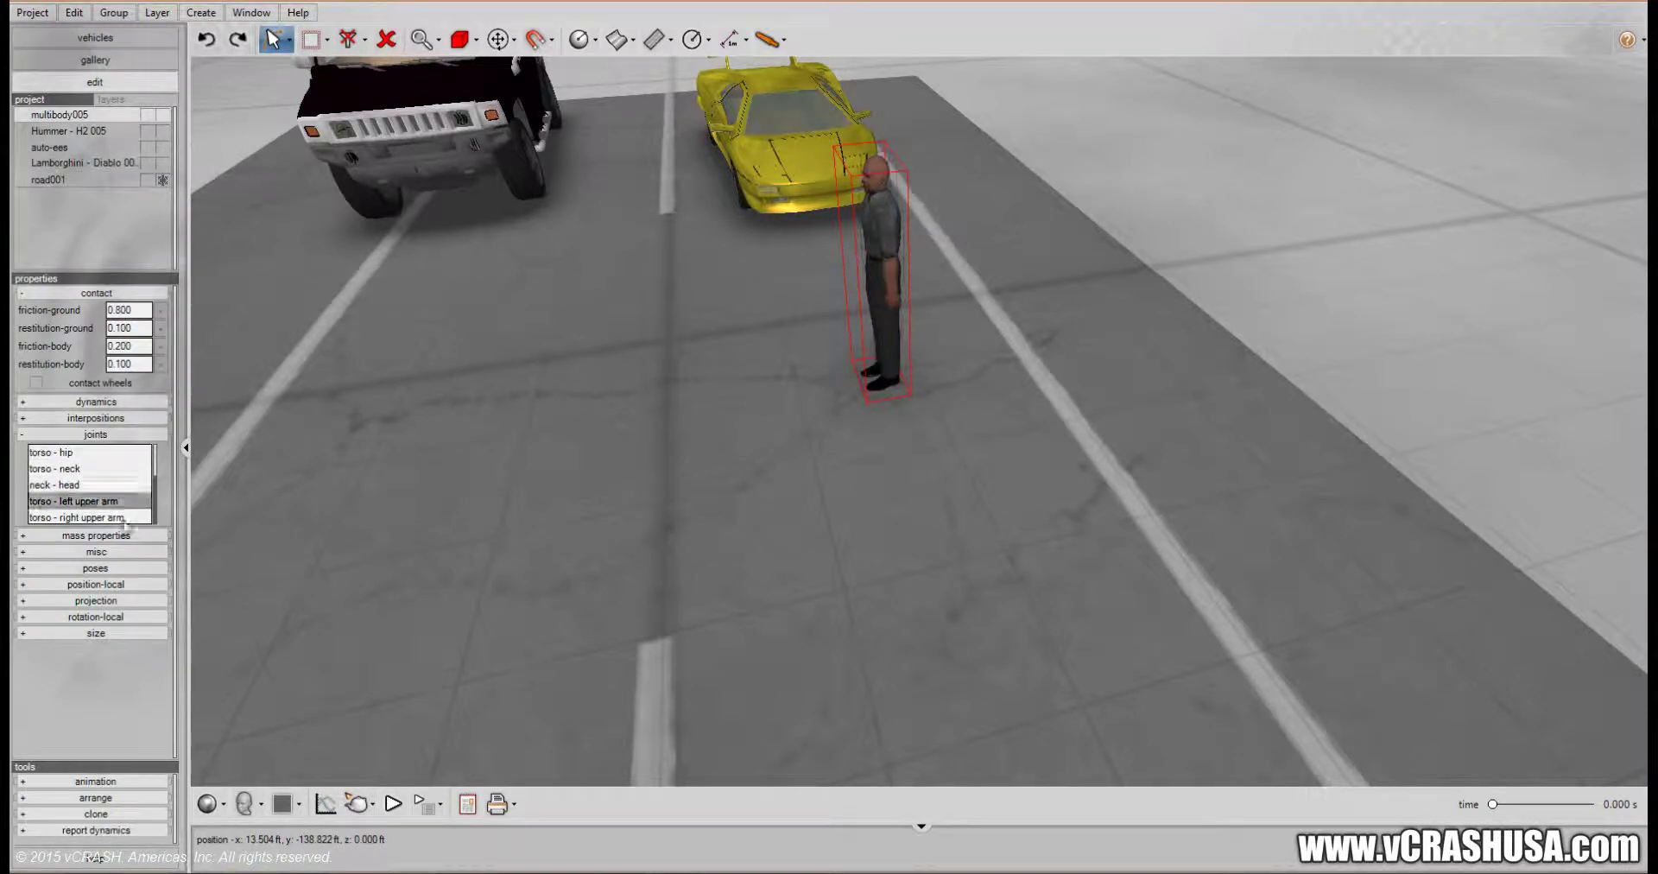
pyautogui.click(96, 569)
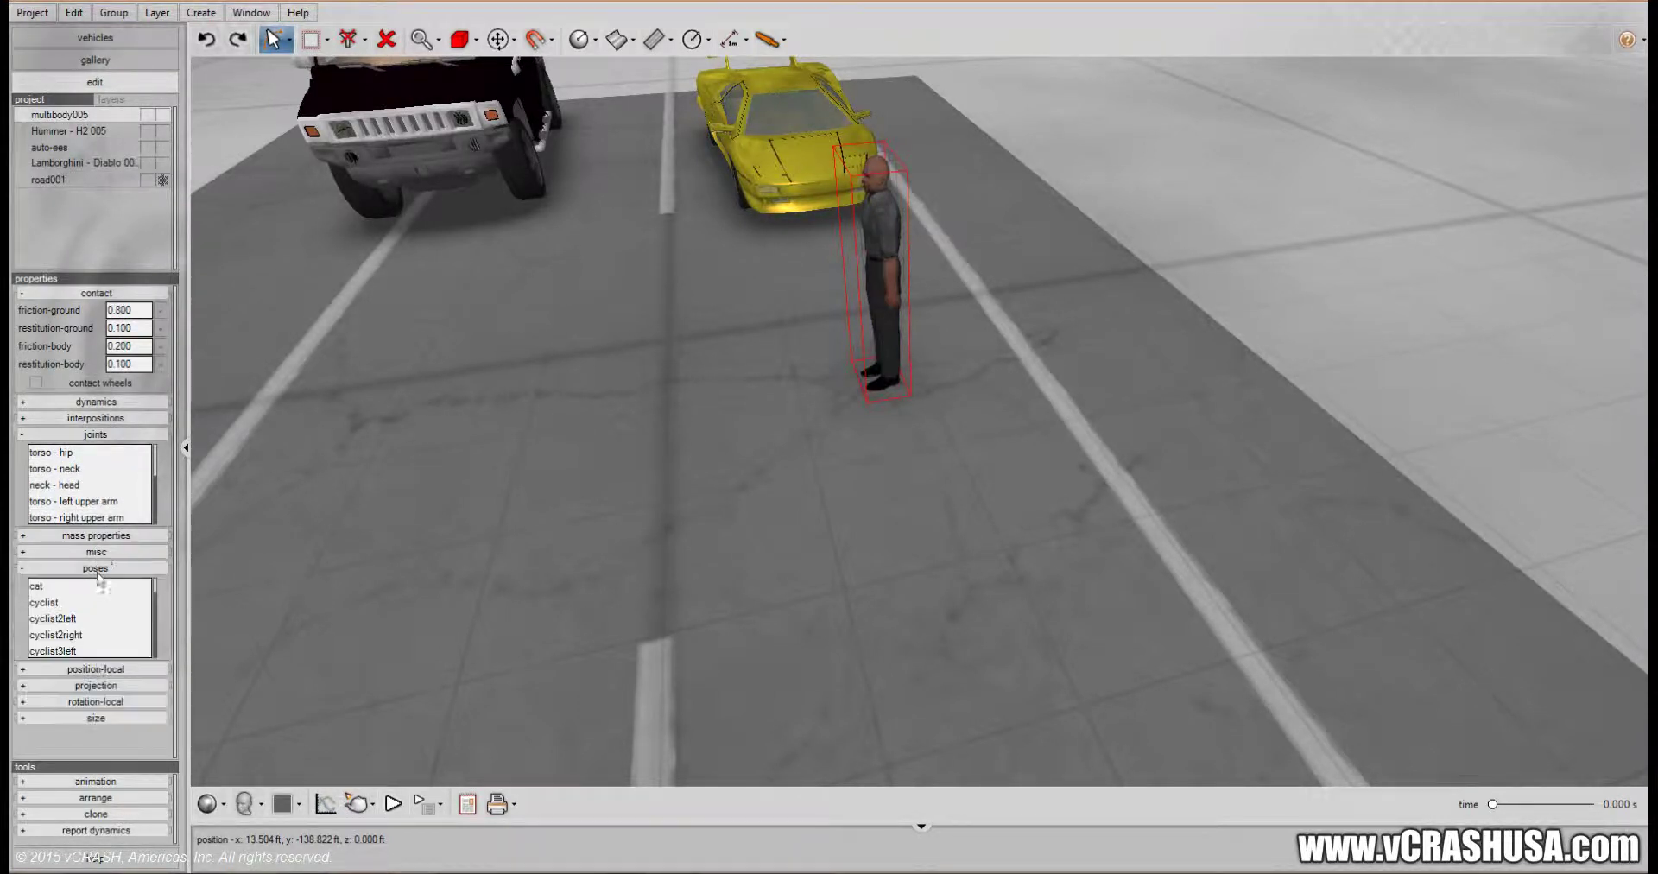
pyautogui.moveTo(133, 278); pyautogui.dragTo(133, 216)
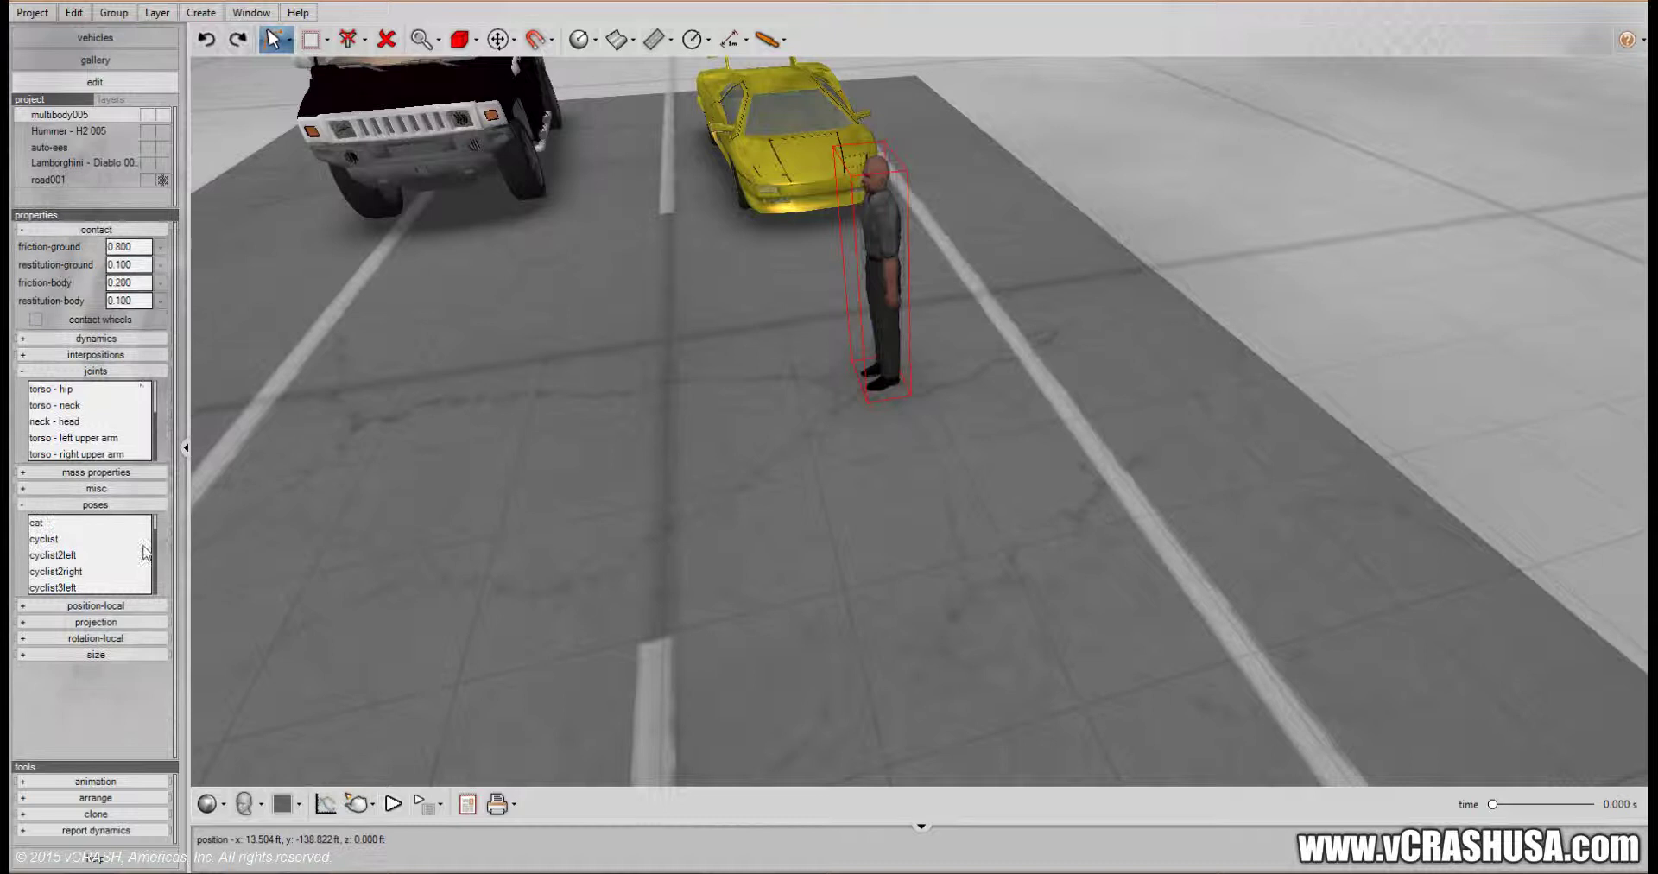
pyautogui.moveTo(153, 527); pyautogui.dragTo(152, 574)
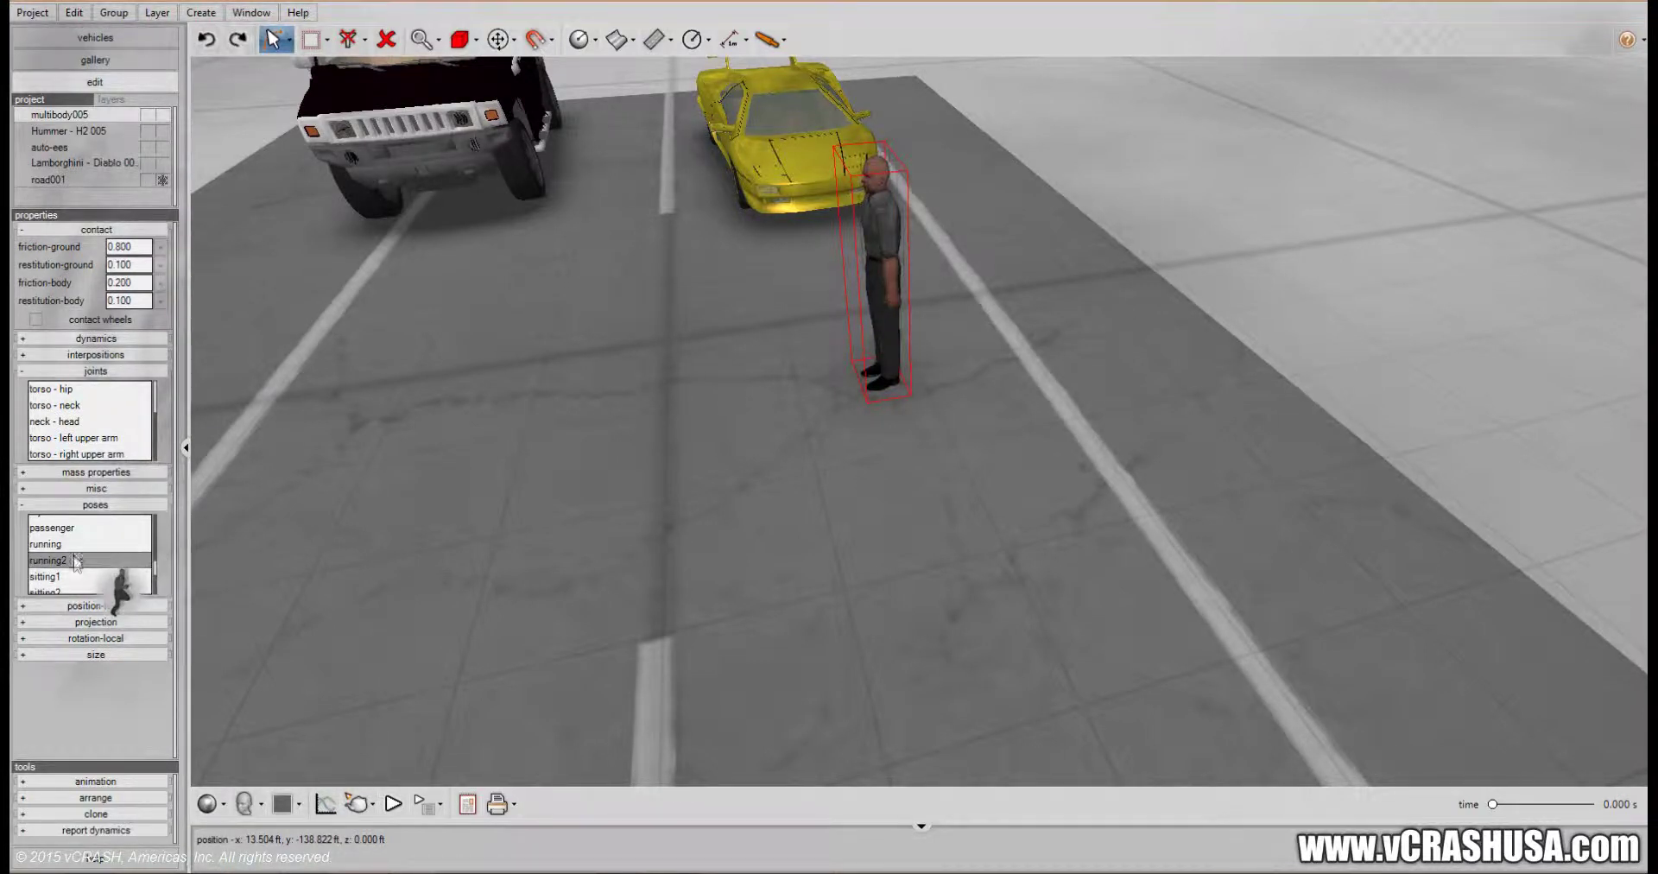
pyautogui.click(76, 545)
pyautogui.moveTo(78, 557); pyautogui.dragTo(253, 500)
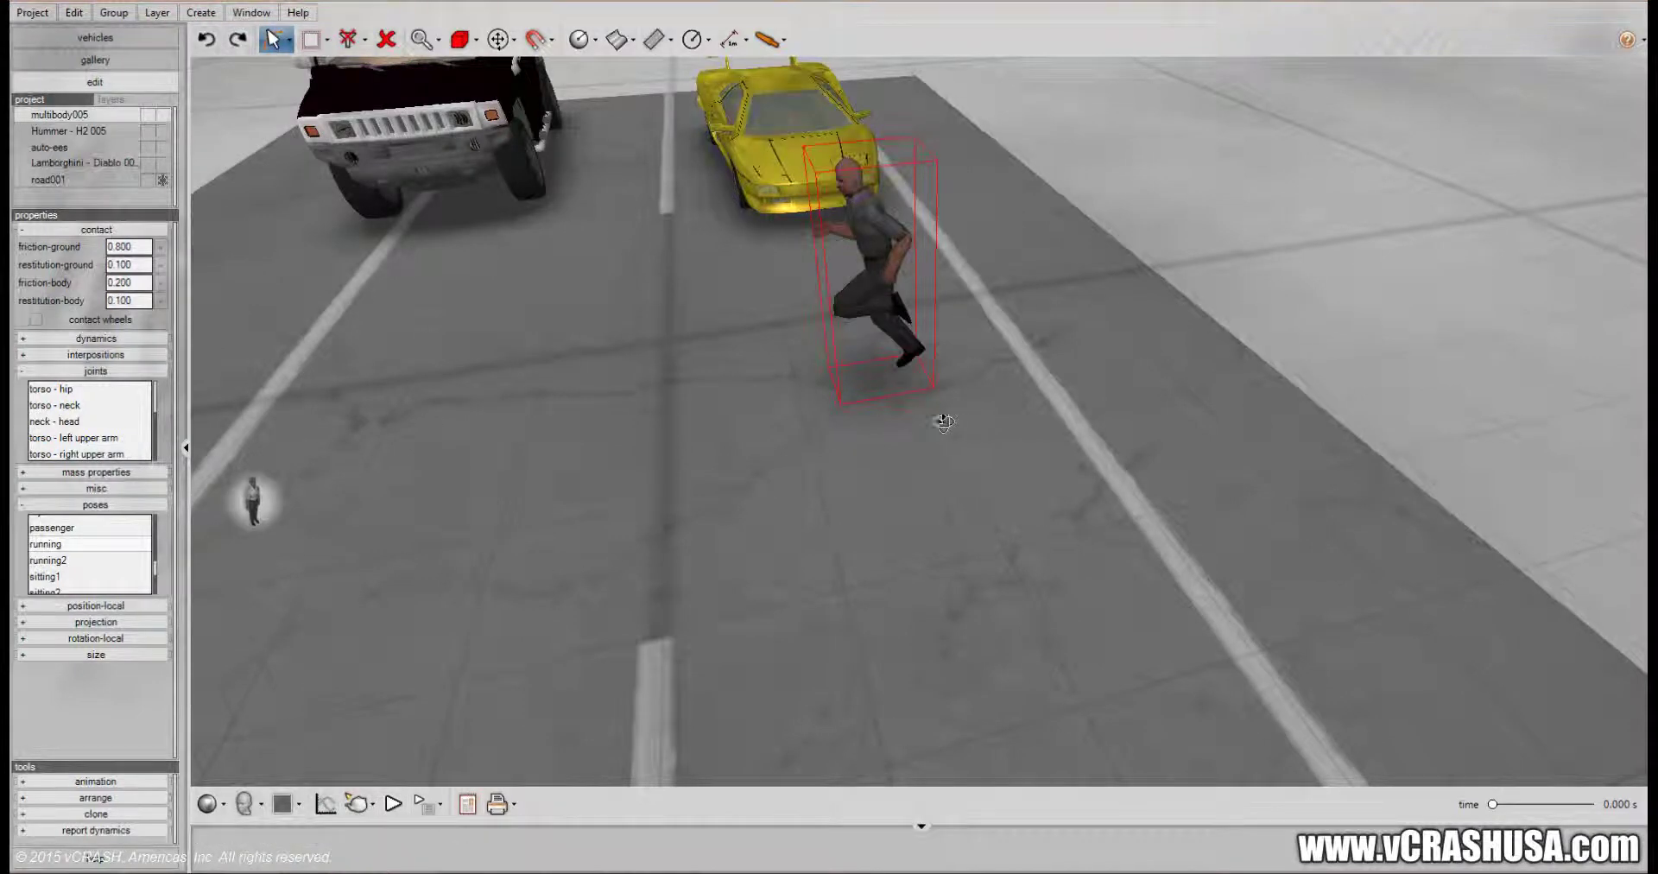
# Step: Move the running pedestrian sideways out of the Lamborghini's lane to the outer white edge line
pyautogui.moveTo(944, 422)
pyautogui.mouseDown(button='middle')
pyautogui.moveTo(905, 397)
pyautogui.moveTo(921, 425)
pyautogui.mouseUp(button='middle')
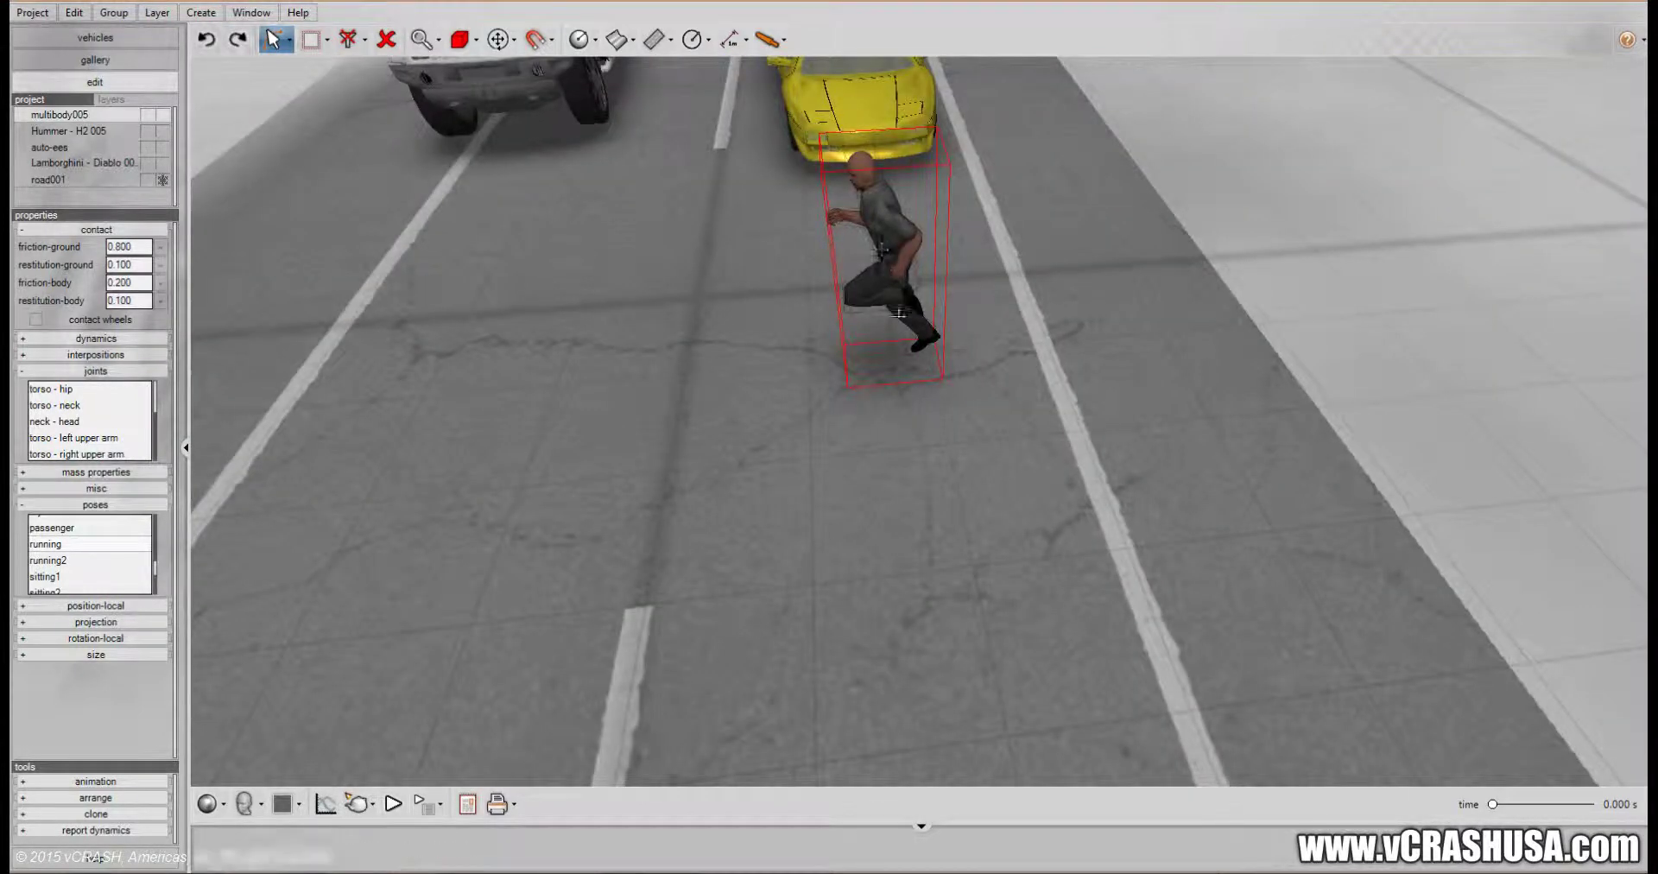
pyautogui.moveTo(899, 313); pyautogui.dragTo(1178, 462)
pyautogui.moveTo(889, 592); pyautogui.dragTo(1102, 477, button='middle')
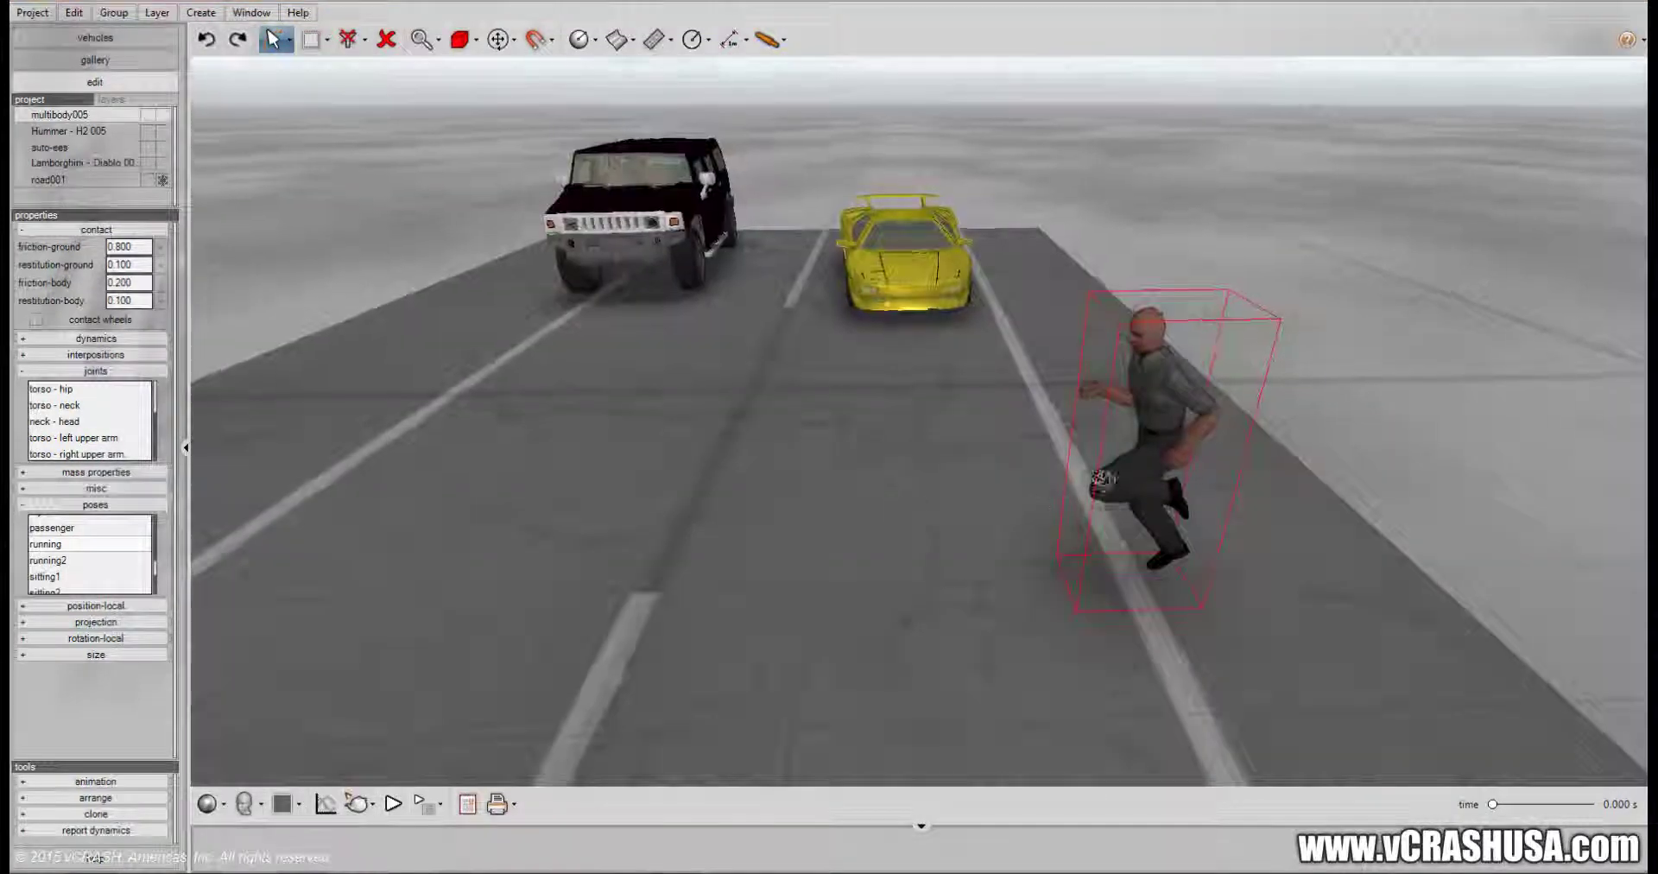
# Step: Set the pedestrian's initial velocity v (t=0s) to 6 mph
pyautogui.rightClick(1191, 421)
pyautogui.click(1414, 471)
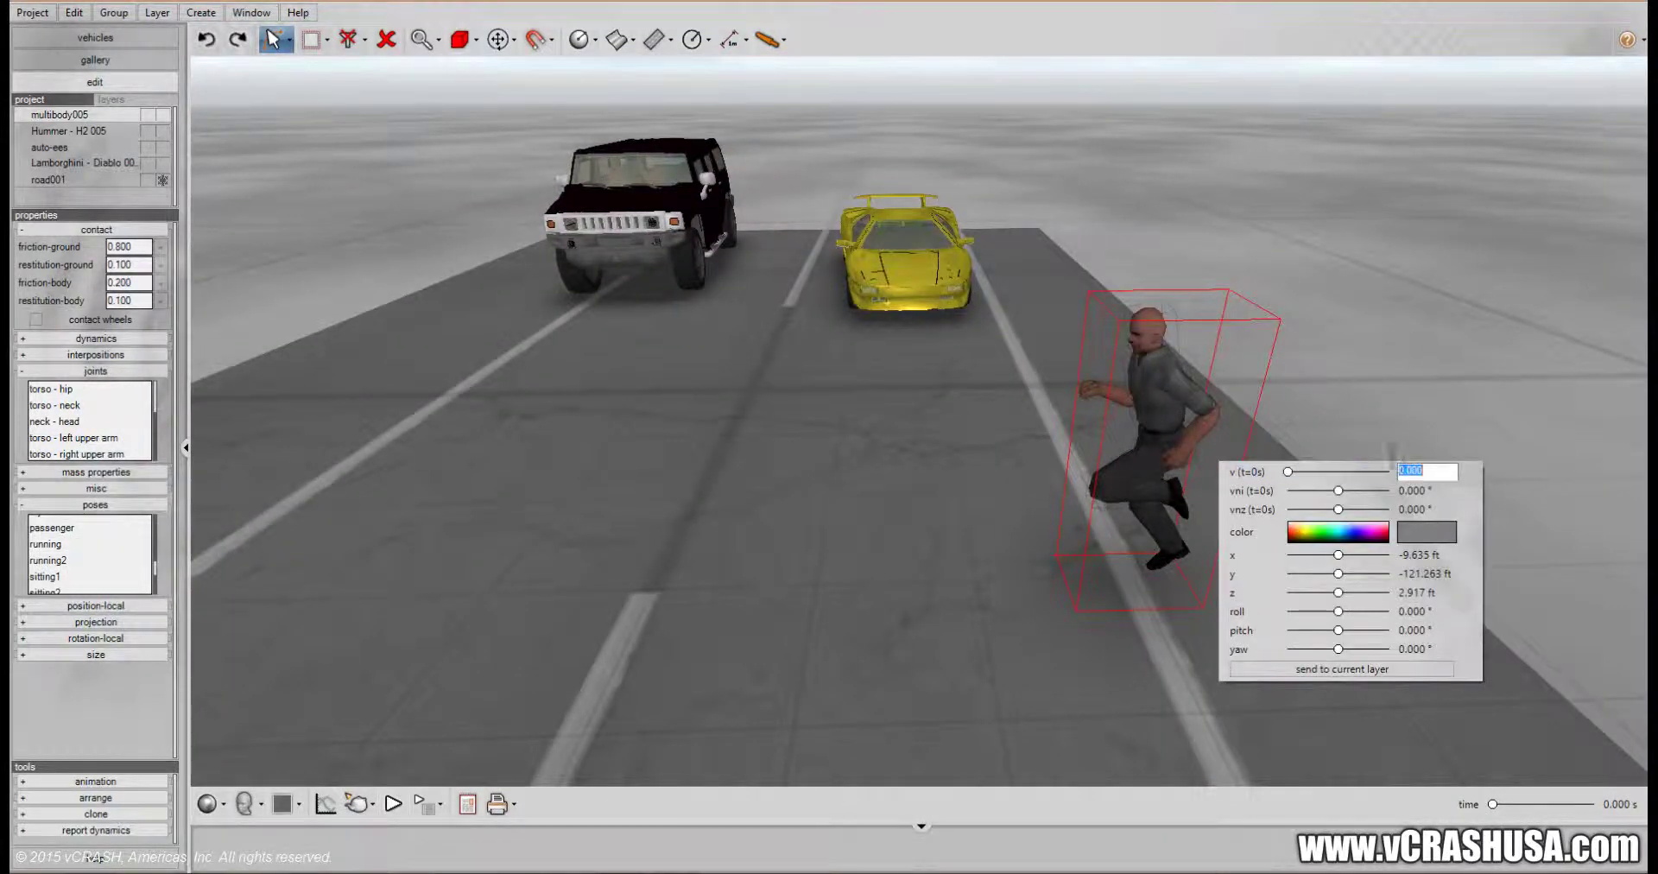
pyautogui.write('6')
pyautogui.press('Return')
# Step: Move the pedestrian farther out onto the road shoulder, so the running path crosses both lanes
pyautogui.moveTo(1162, 431); pyautogui.dragTo(1263, 475)
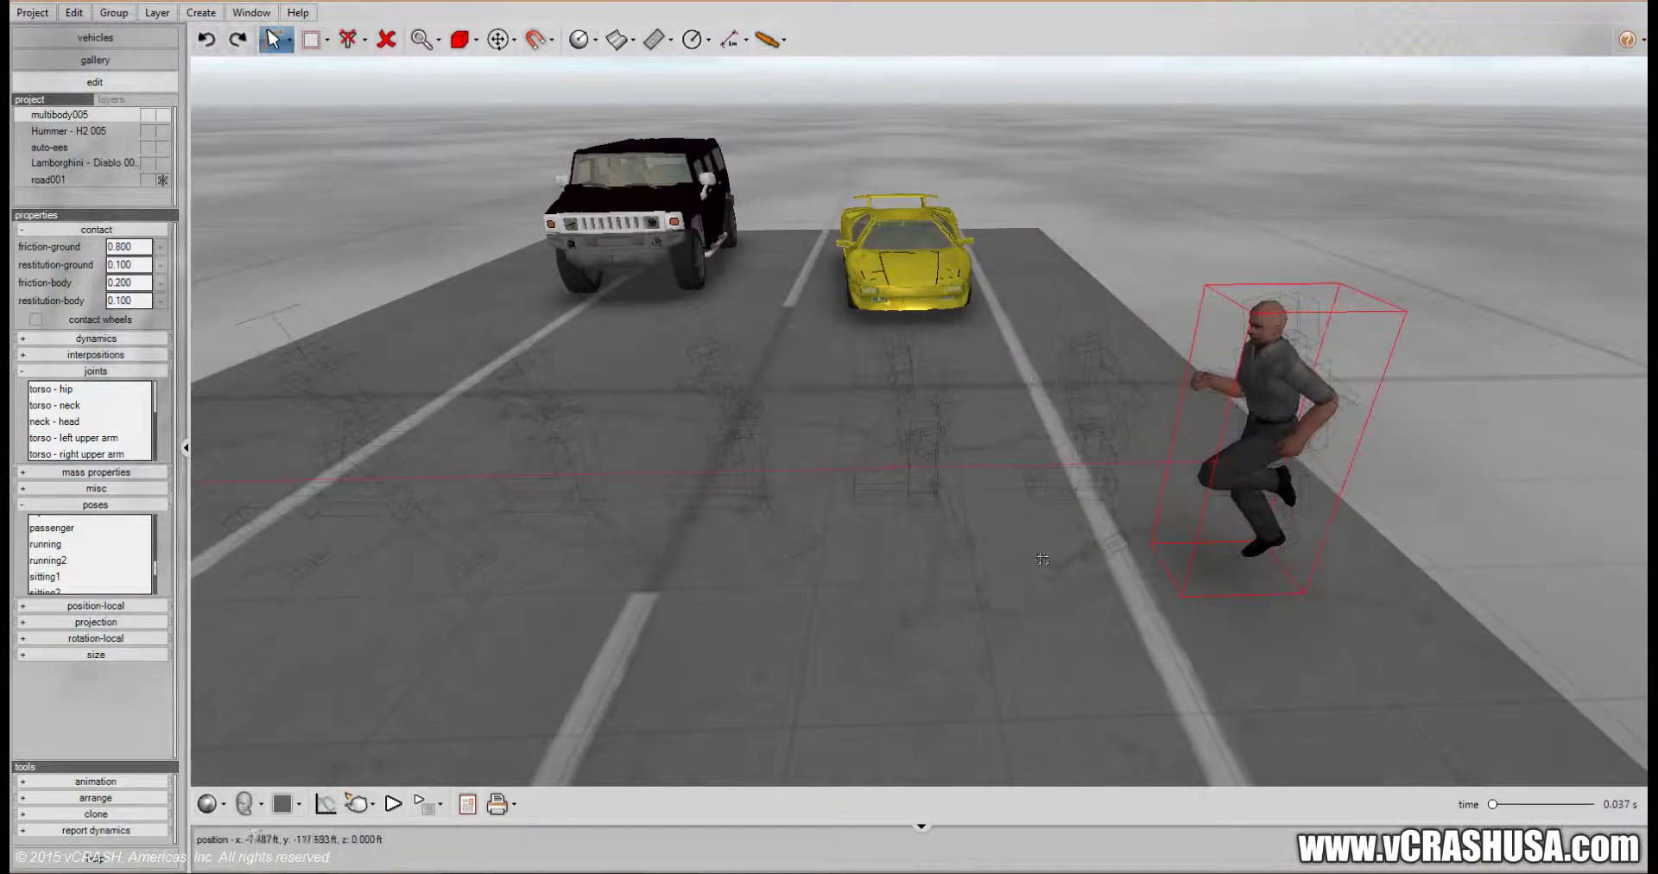
pyautogui.moveTo(943, 718); pyautogui.dragTo(785, 715, button='middle')
pyautogui.click(765, 653)
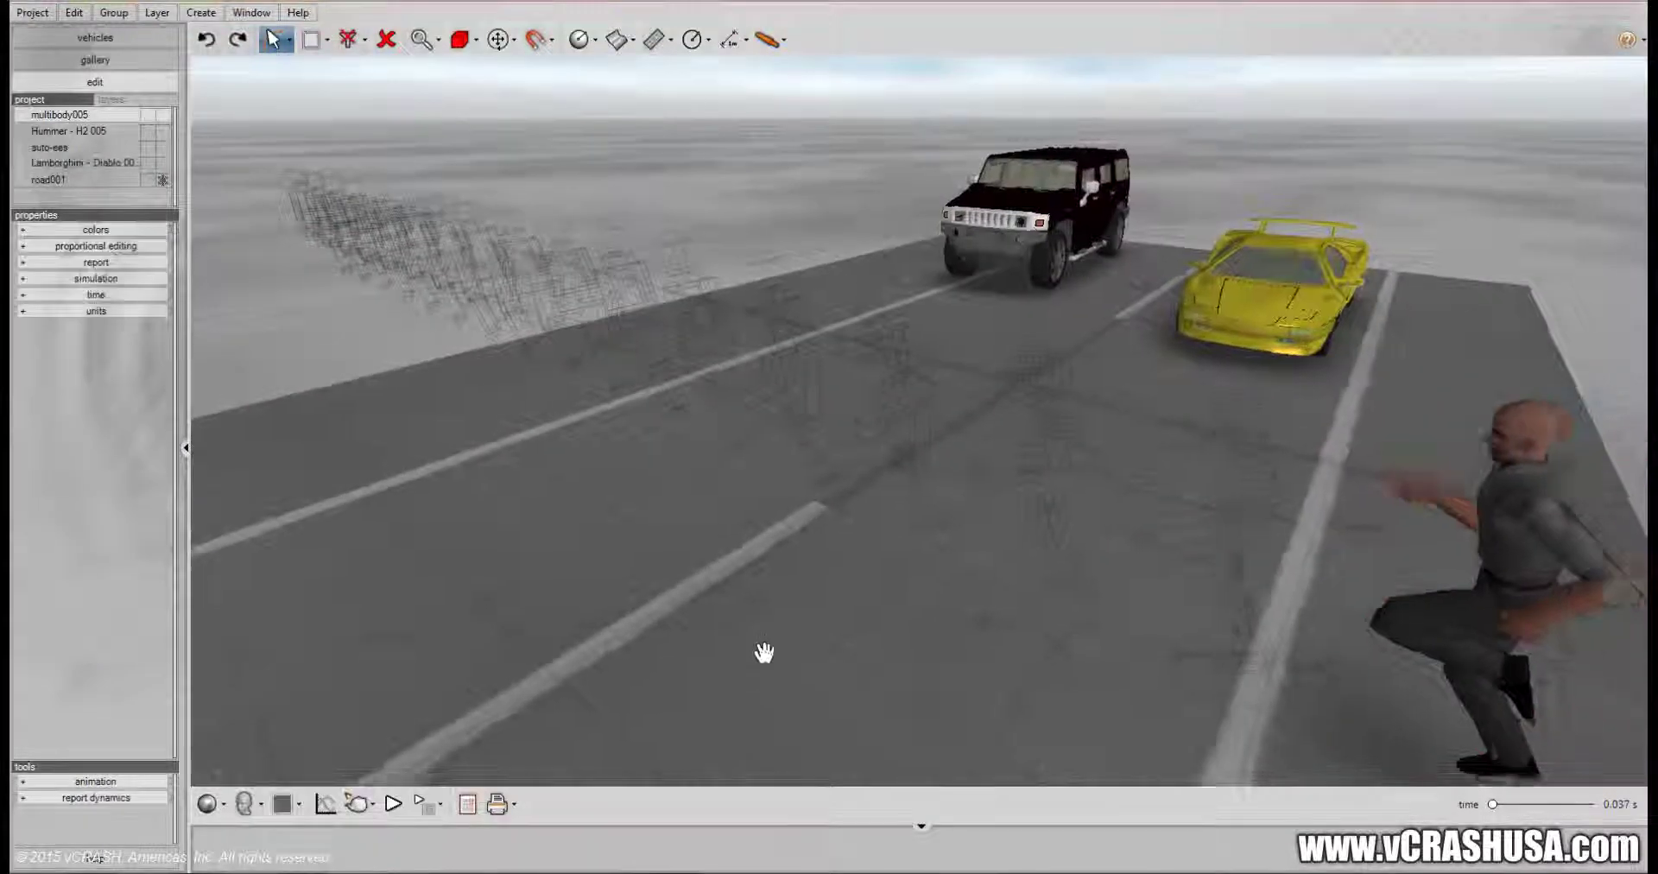
pyautogui.moveTo(764, 653); pyautogui.dragTo(798, 614, button='middle')
pyautogui.moveTo(842, 417); pyautogui.dragTo(1233, 439)
pyautogui.keyDown('alt'); pyautogui.moveTo(910, 718); pyautogui.dragTo(866, 683, button='middle'); pyautogui.keyUp('alt')
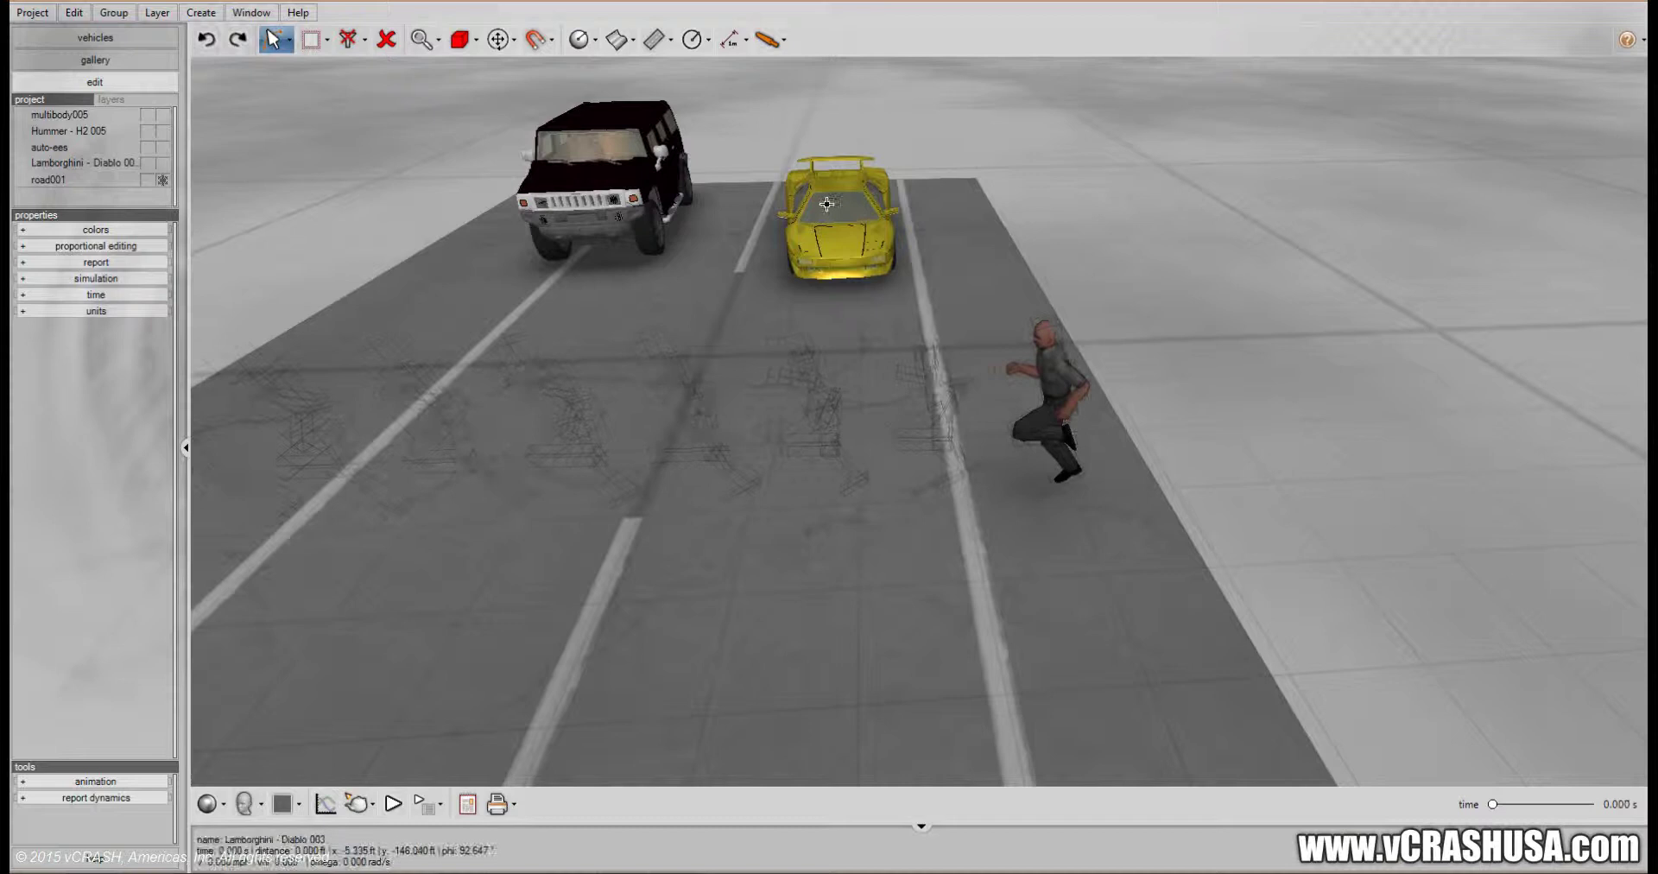
# Step: Set the yellow Lamborghini's initial velocity v (t=0s) to 10 mph
pyautogui.click(826, 204)
pyautogui.click(1083, 259)
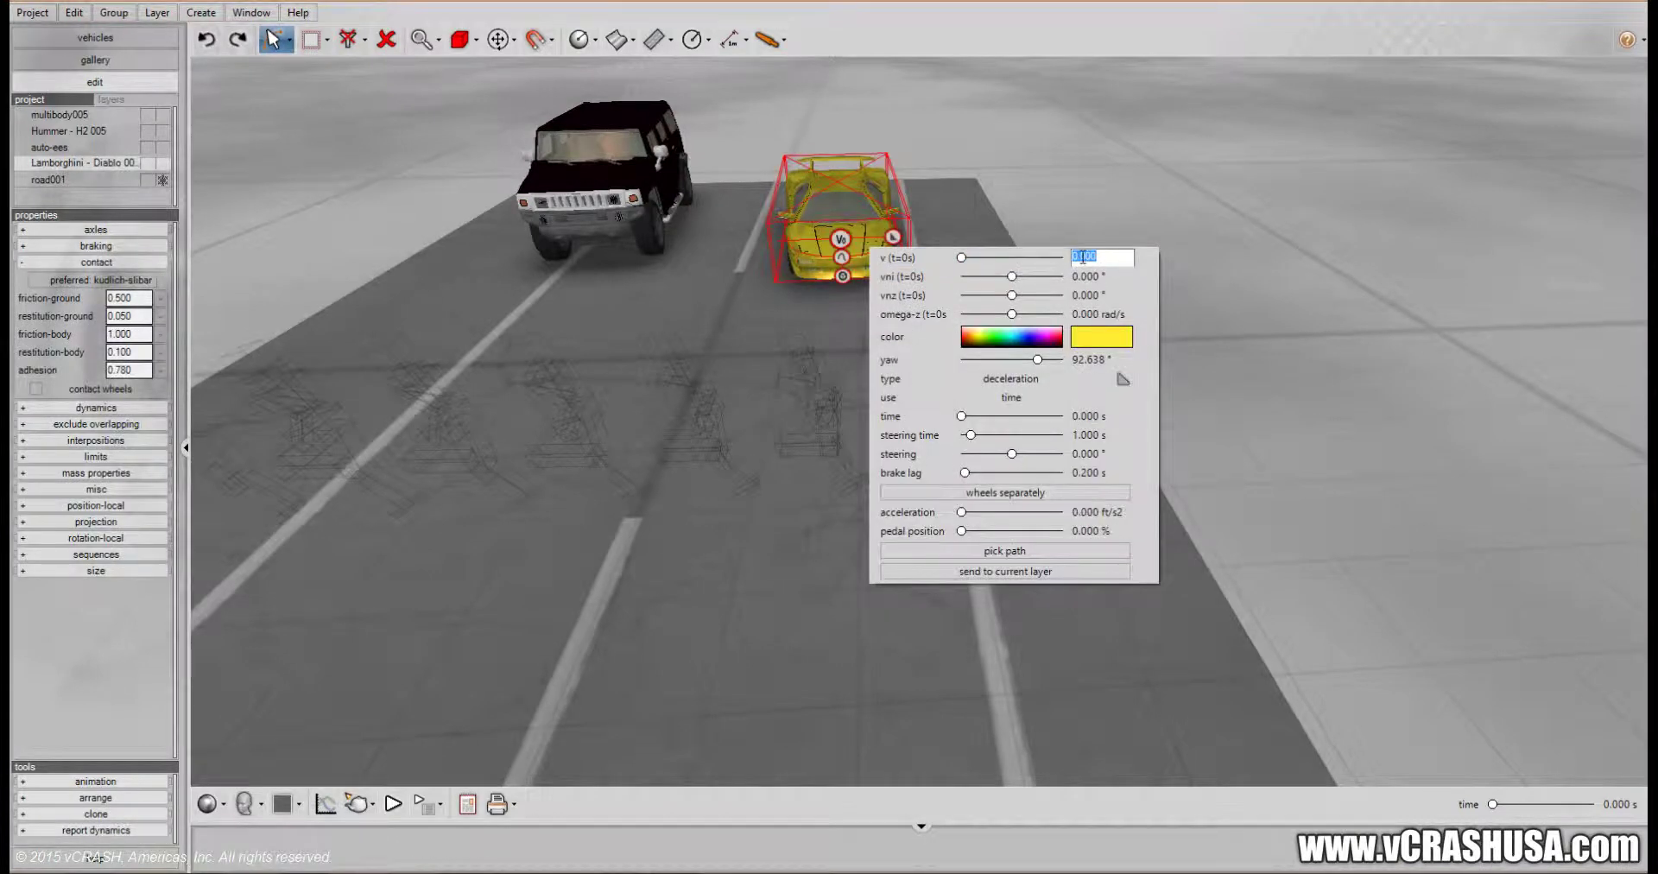
pyautogui.press('Return')
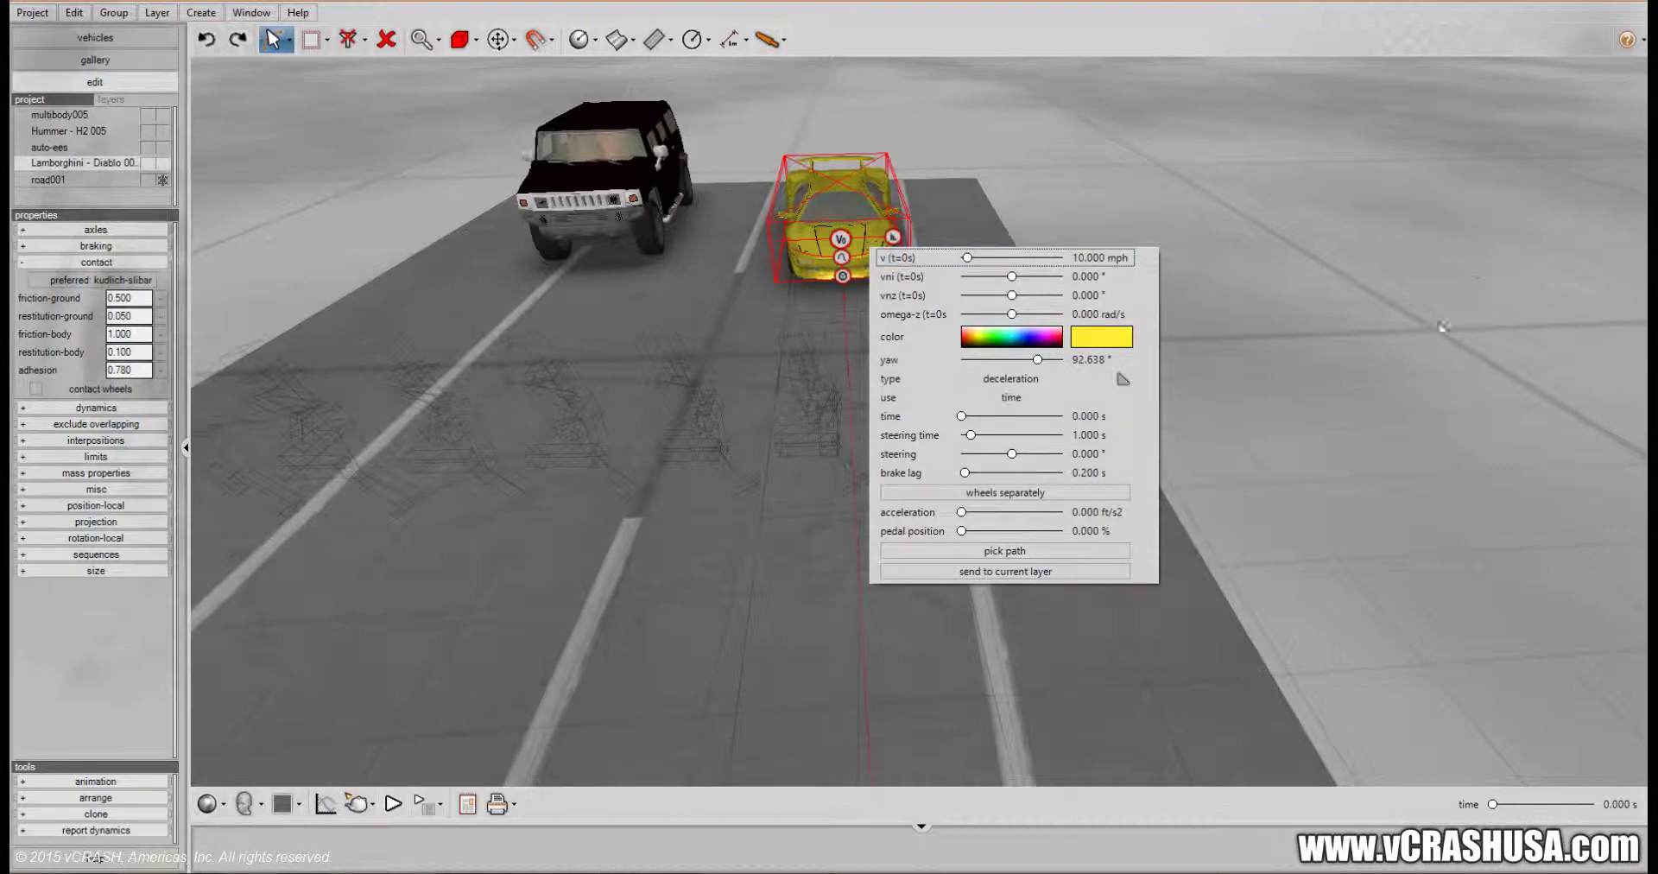
pyautogui.click(1317, 301)
# Step: Scrub the Lamborghini forward and back along its simulated path to examine its timing against the crossing pedestrian
pyautogui.moveTo(1162, 338); pyautogui.dragTo(1060, 398, button='middle')
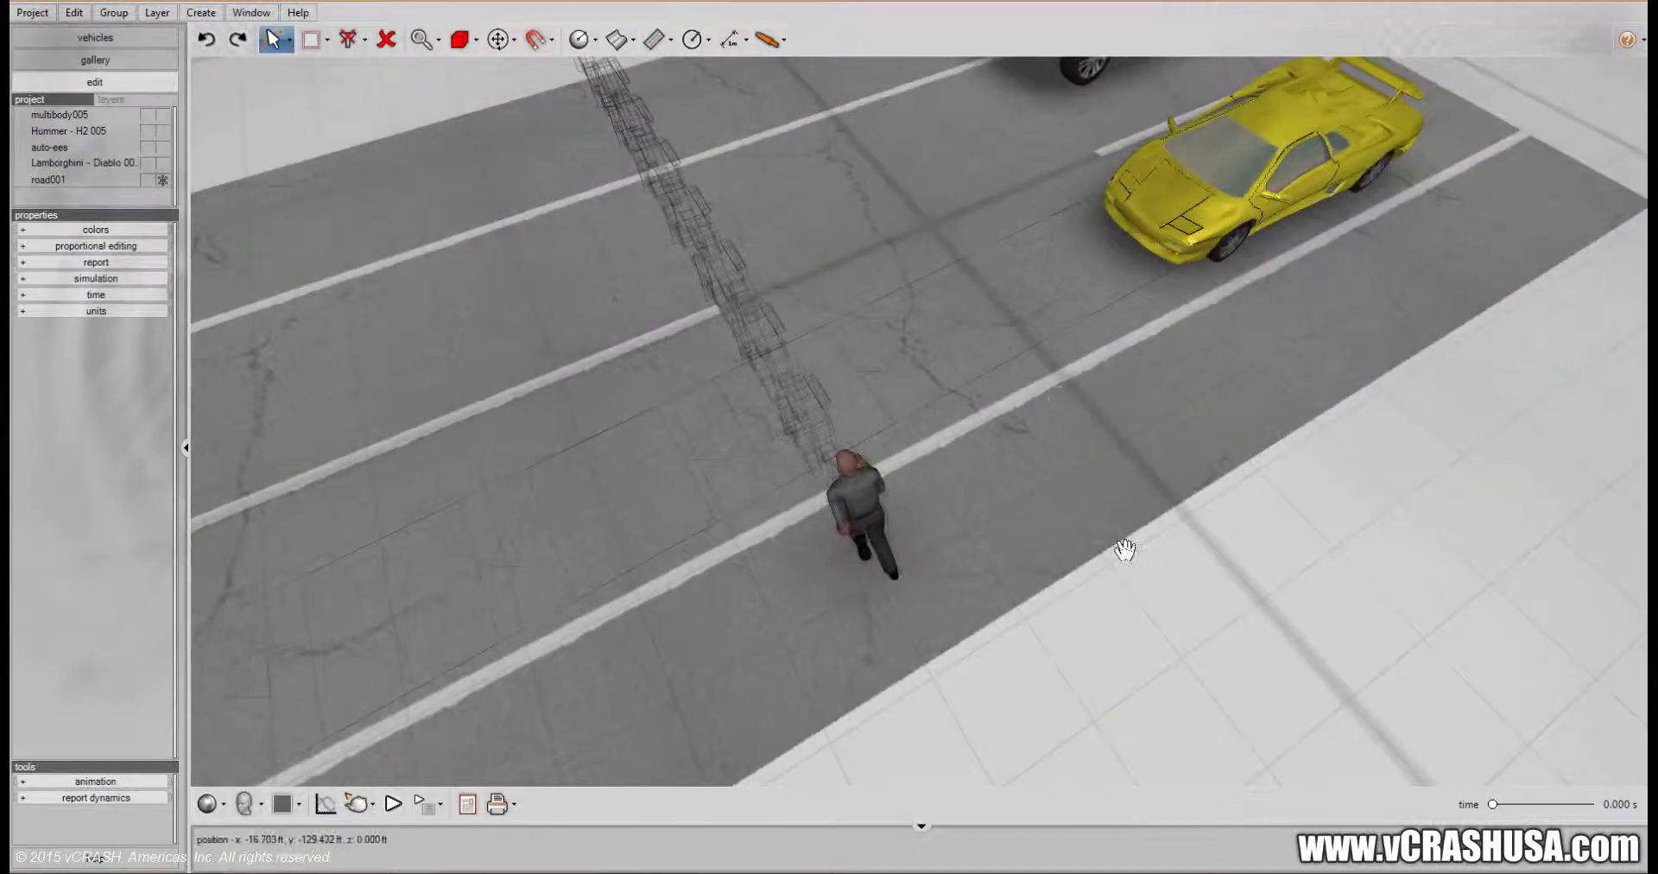
pyautogui.moveTo(1125, 549); pyautogui.dragTo(1014, 470)
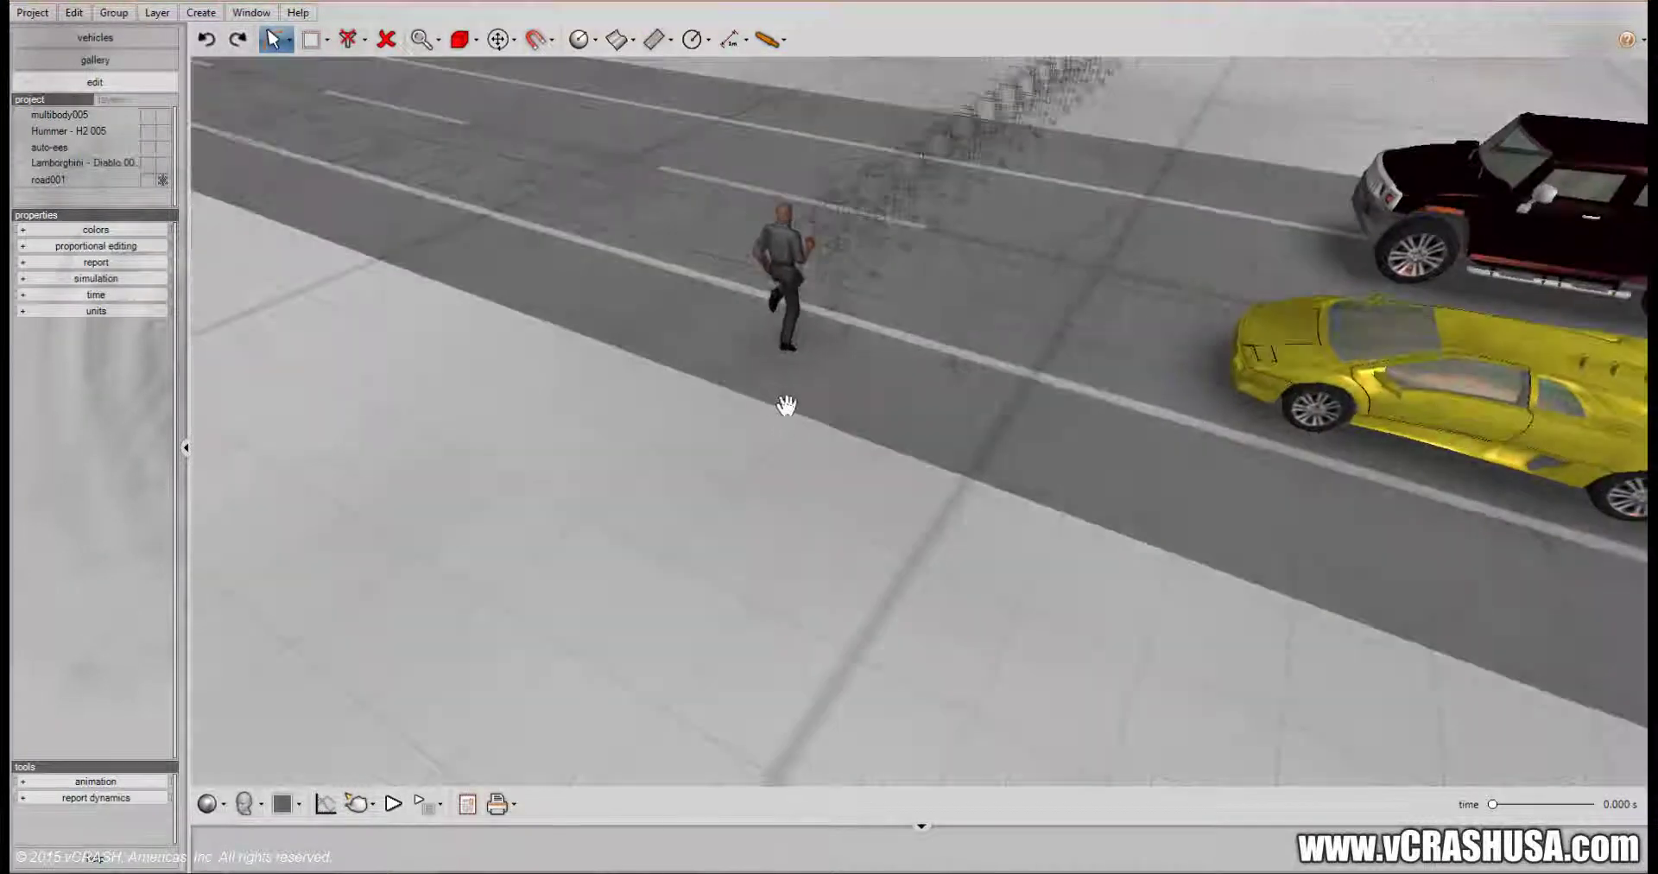
pyautogui.scroll(3, 1133, 333)
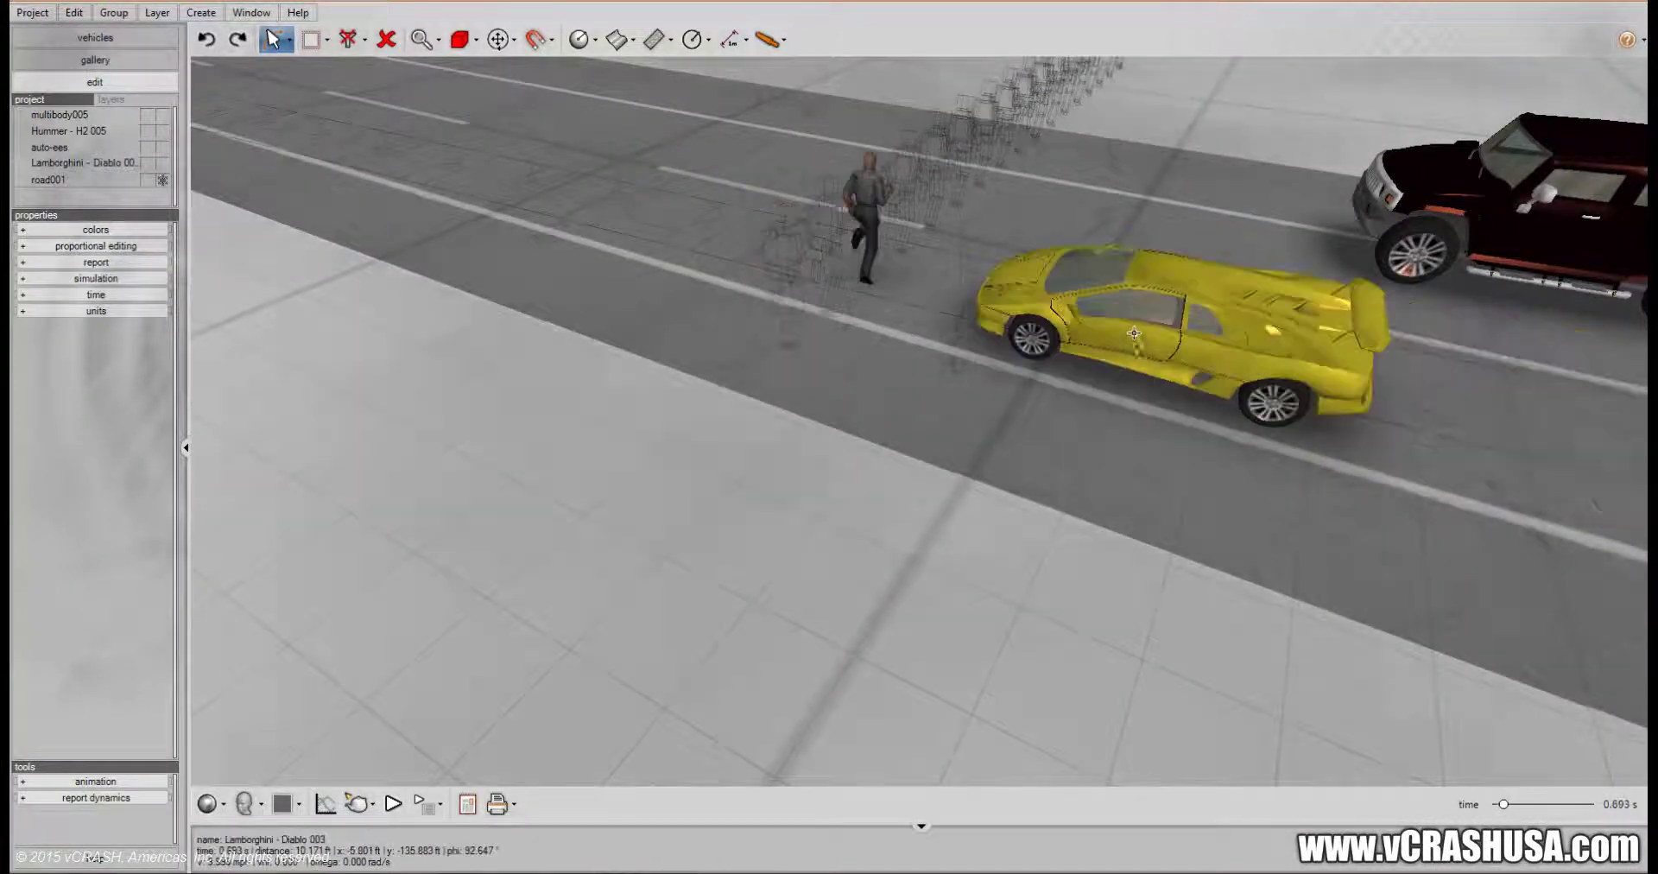
pyautogui.press('Escape')
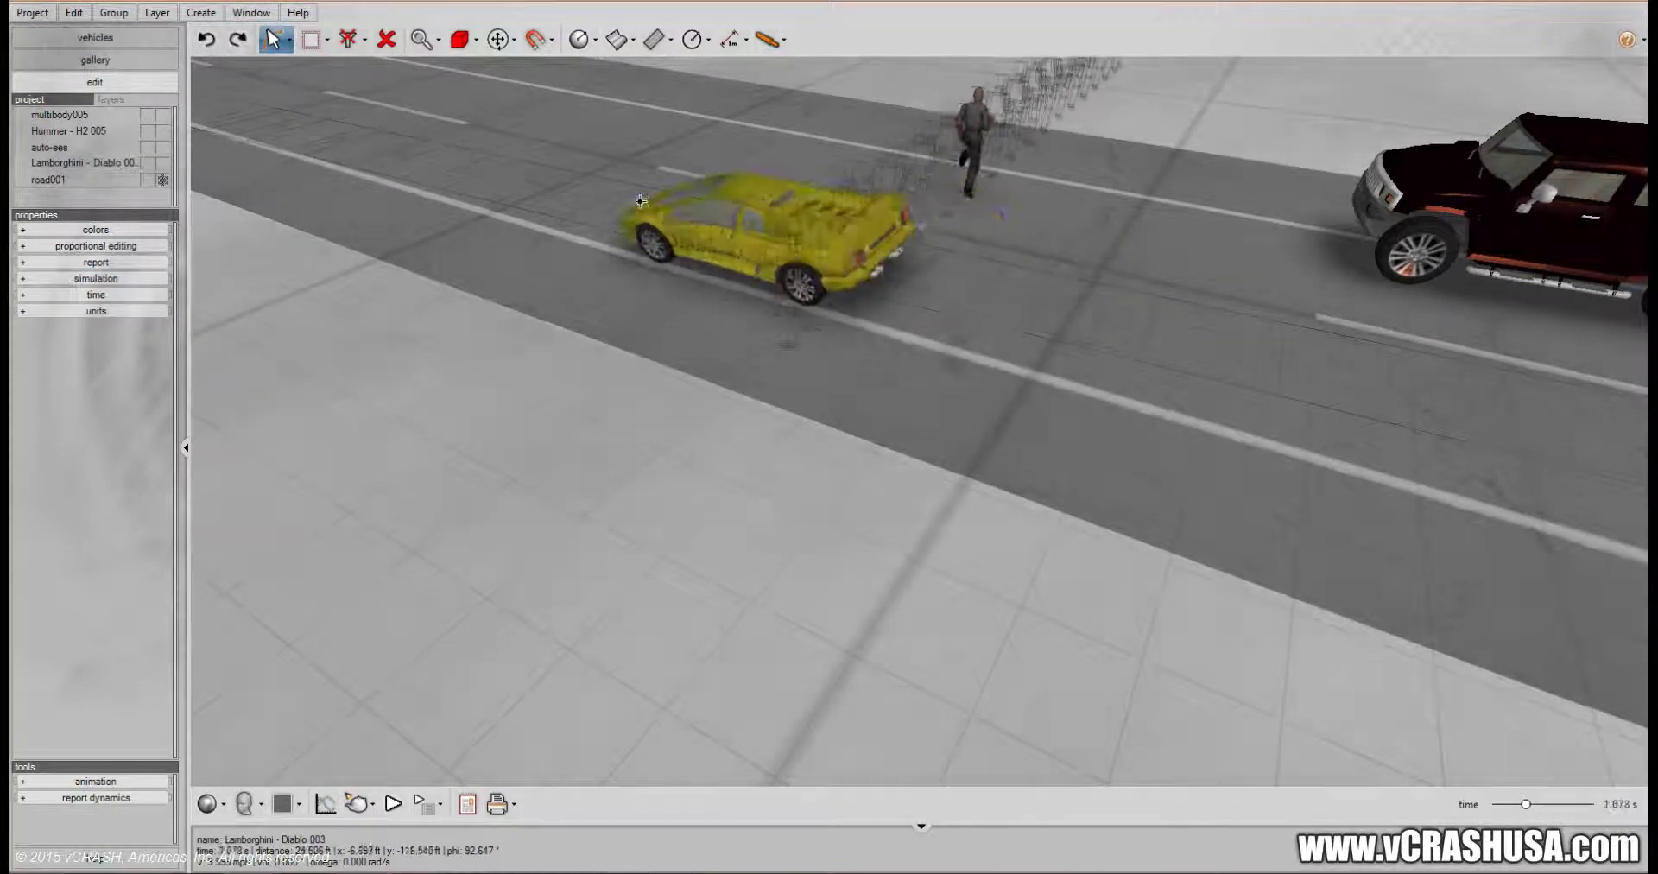
pyautogui.moveTo(917, 279); pyautogui.dragTo(1027, 299)
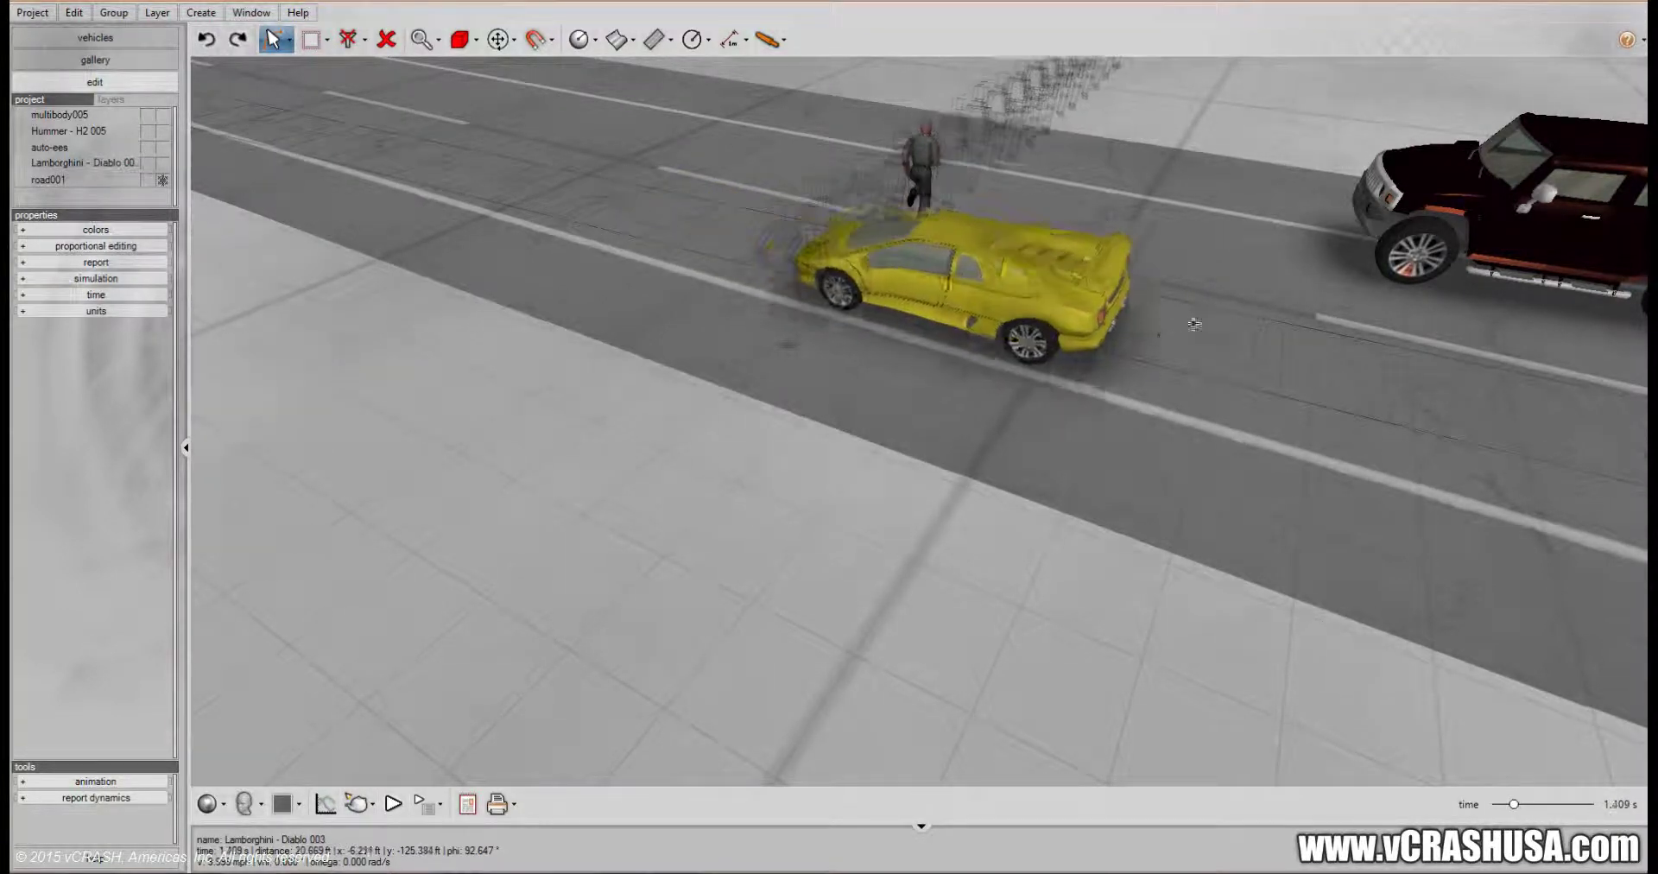
pyautogui.moveTo(1194, 324); pyautogui.dragTo(1237, 347)
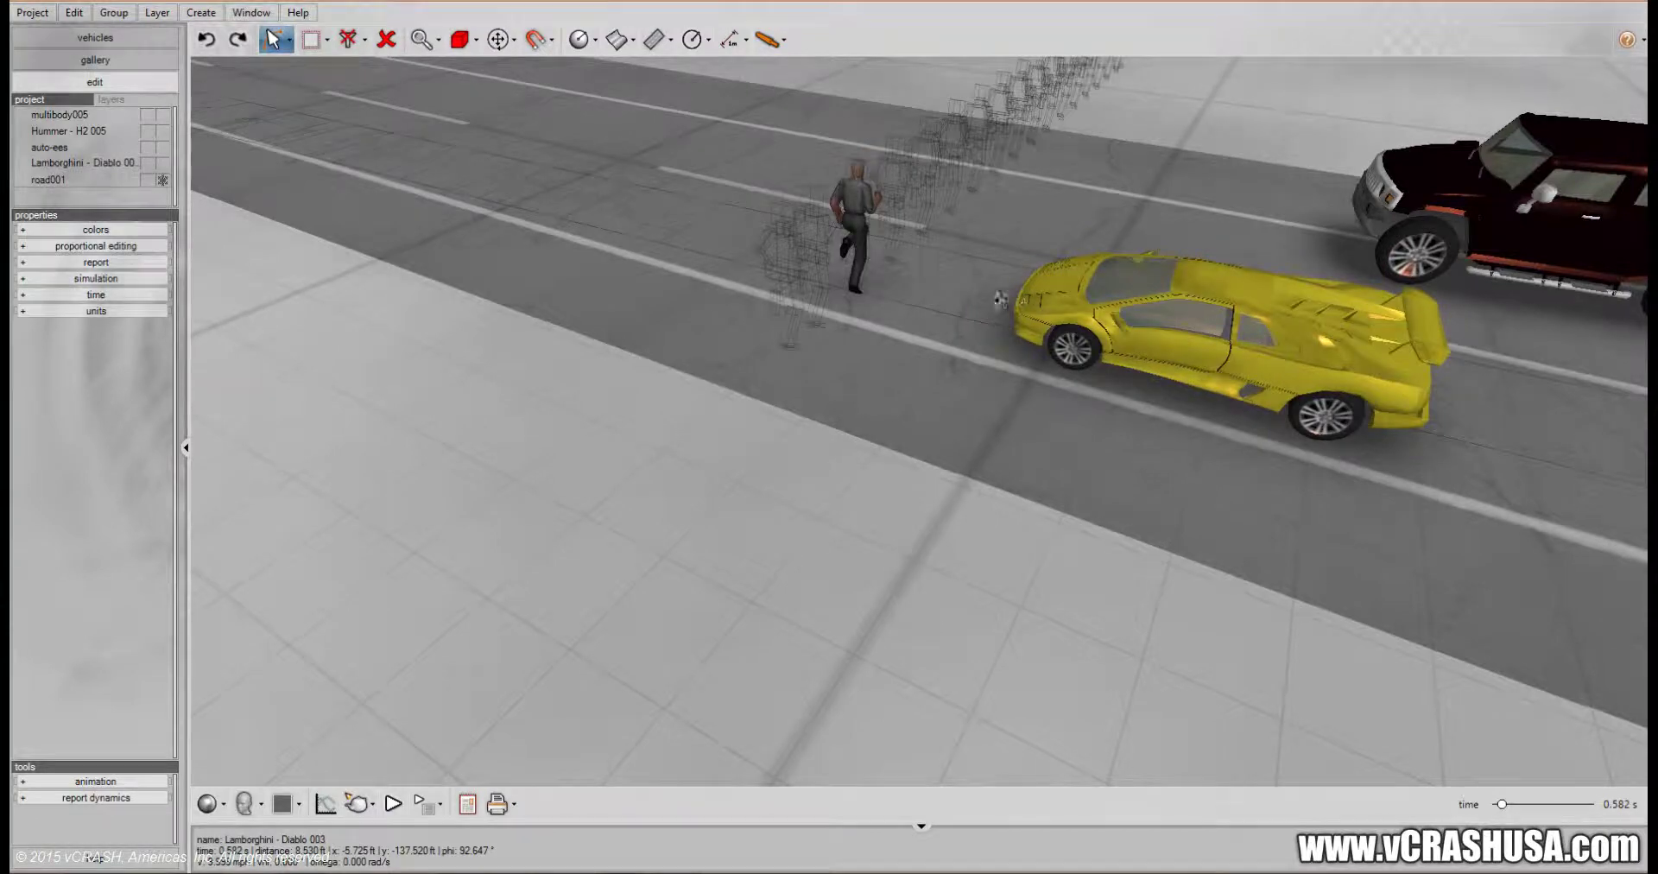
pyautogui.moveTo(1001, 300); pyautogui.dragTo(1213, 345)
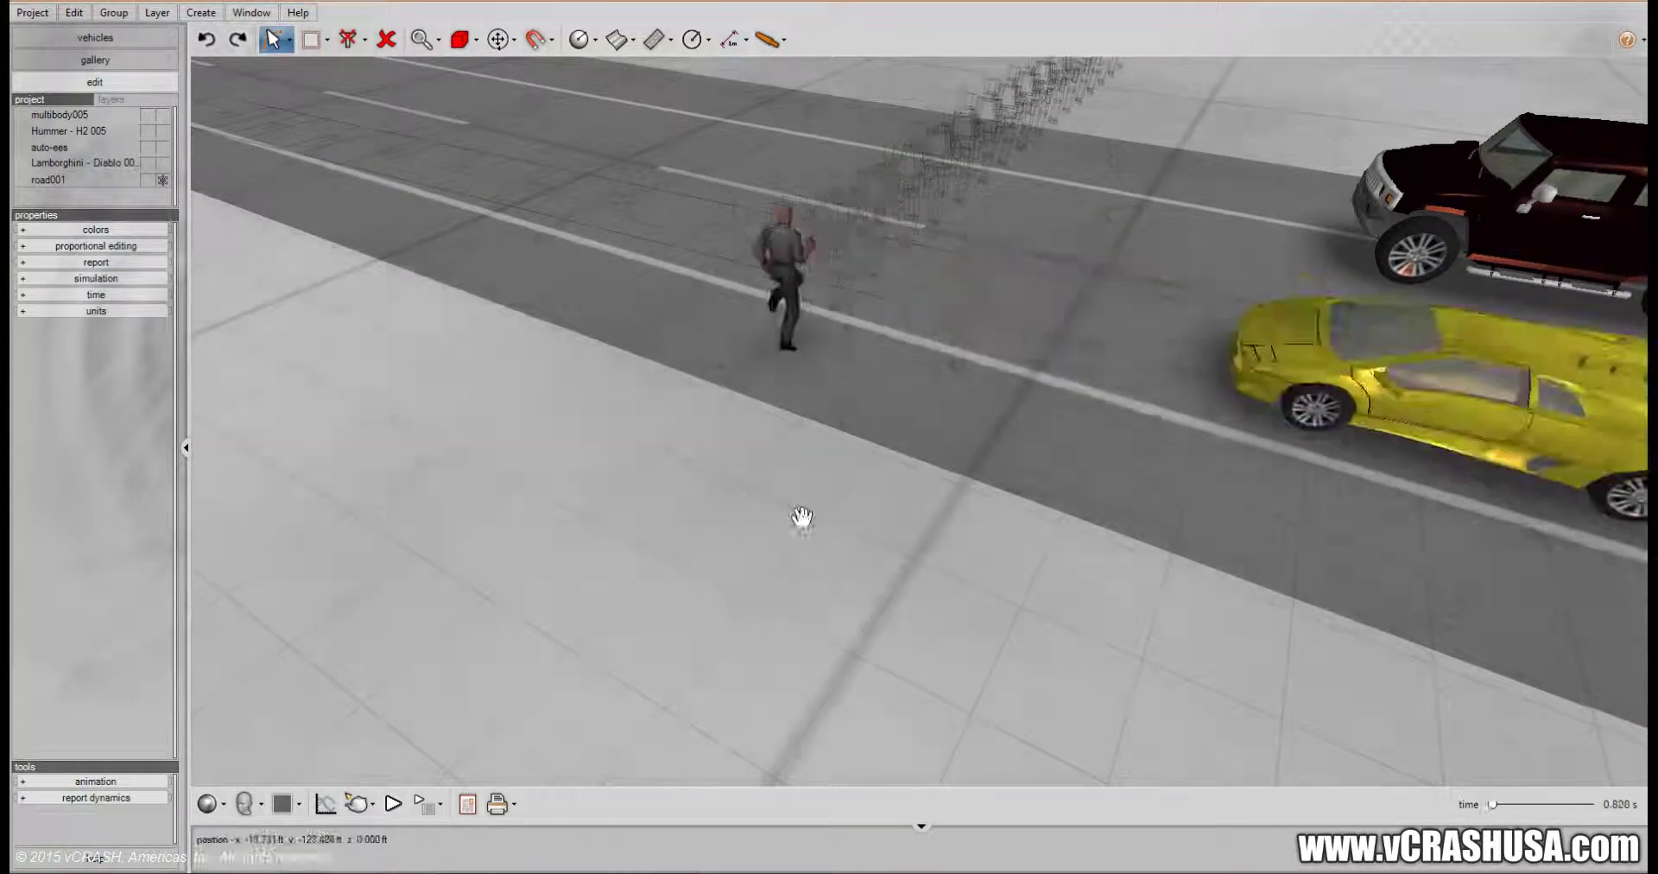
pyautogui.moveTo(803, 517); pyautogui.dragTo(789, 574, button='middle')
pyautogui.scroll(-3, 795, 573)
pyautogui.moveTo(811, 522); pyautogui.dragTo(1010, 575, button='middle')
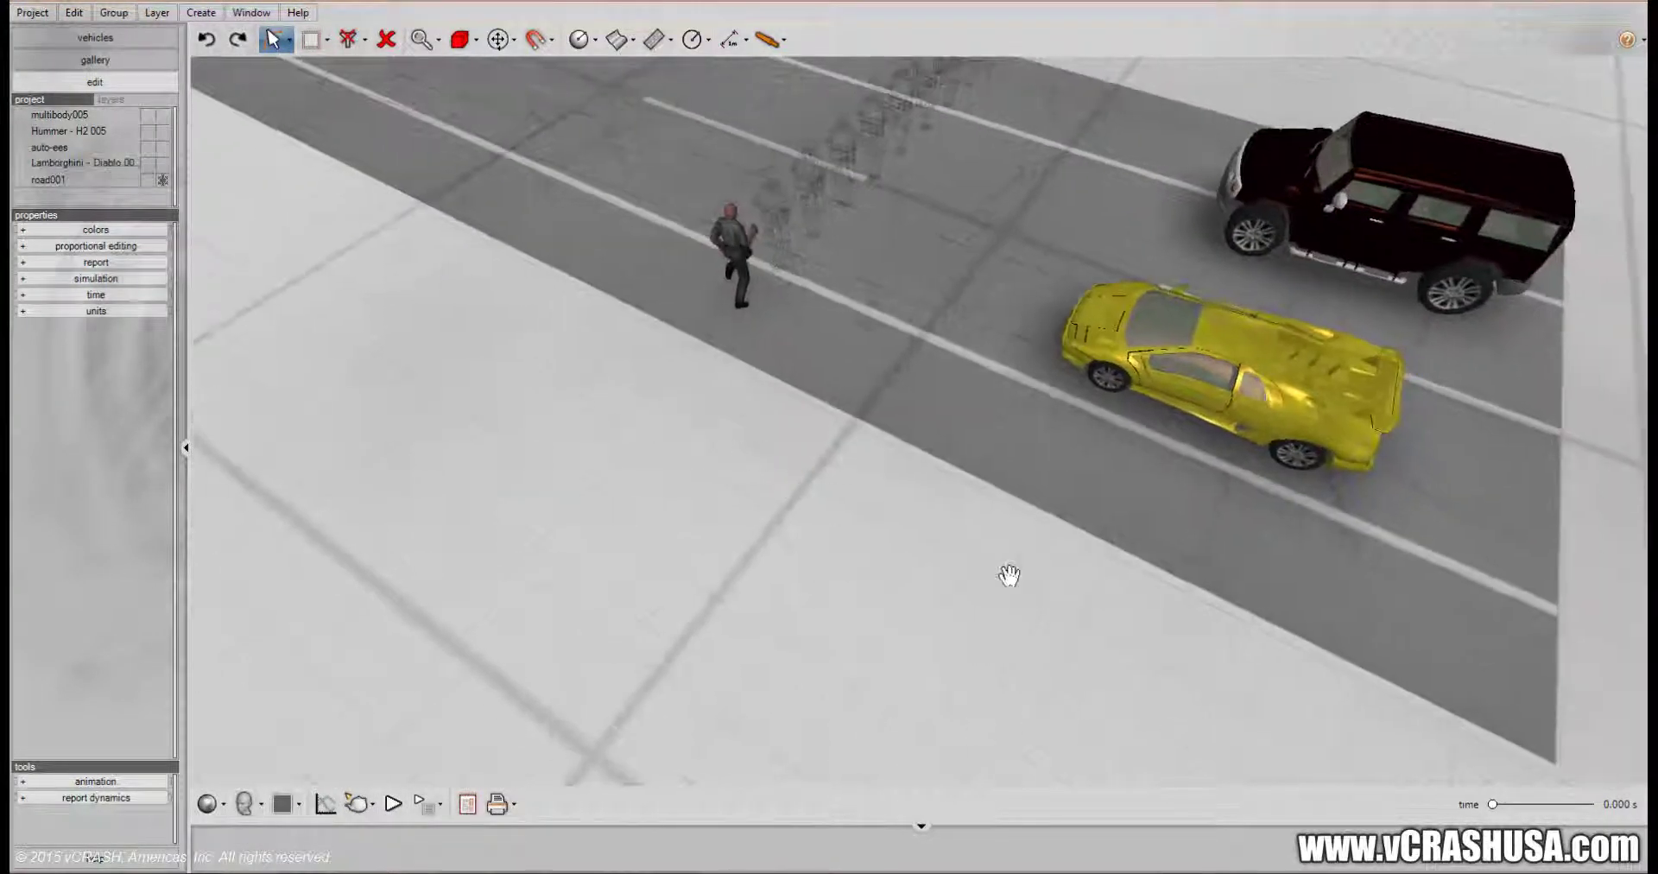
# Step: Adjust the Lamborghini's start and shift the pedestrian slightly along the shoulder to make their simulated paths collide
pyautogui.click(1335, 452)
pyautogui.moveTo(1358, 482); pyautogui.dragTo(1353, 495)
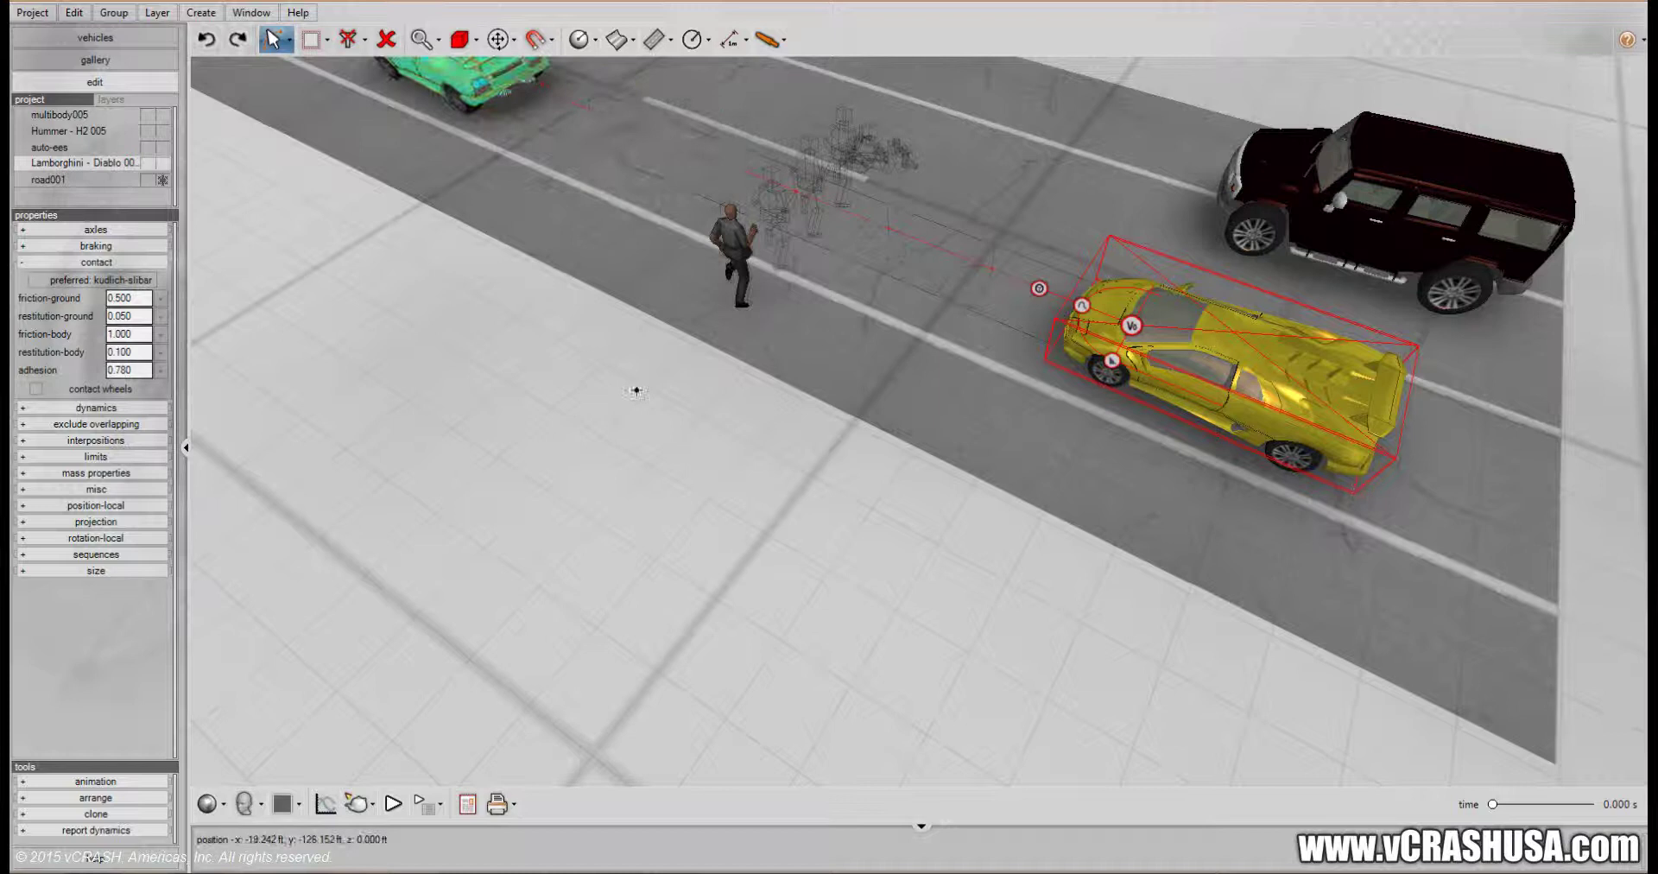
pyautogui.click(730, 255)
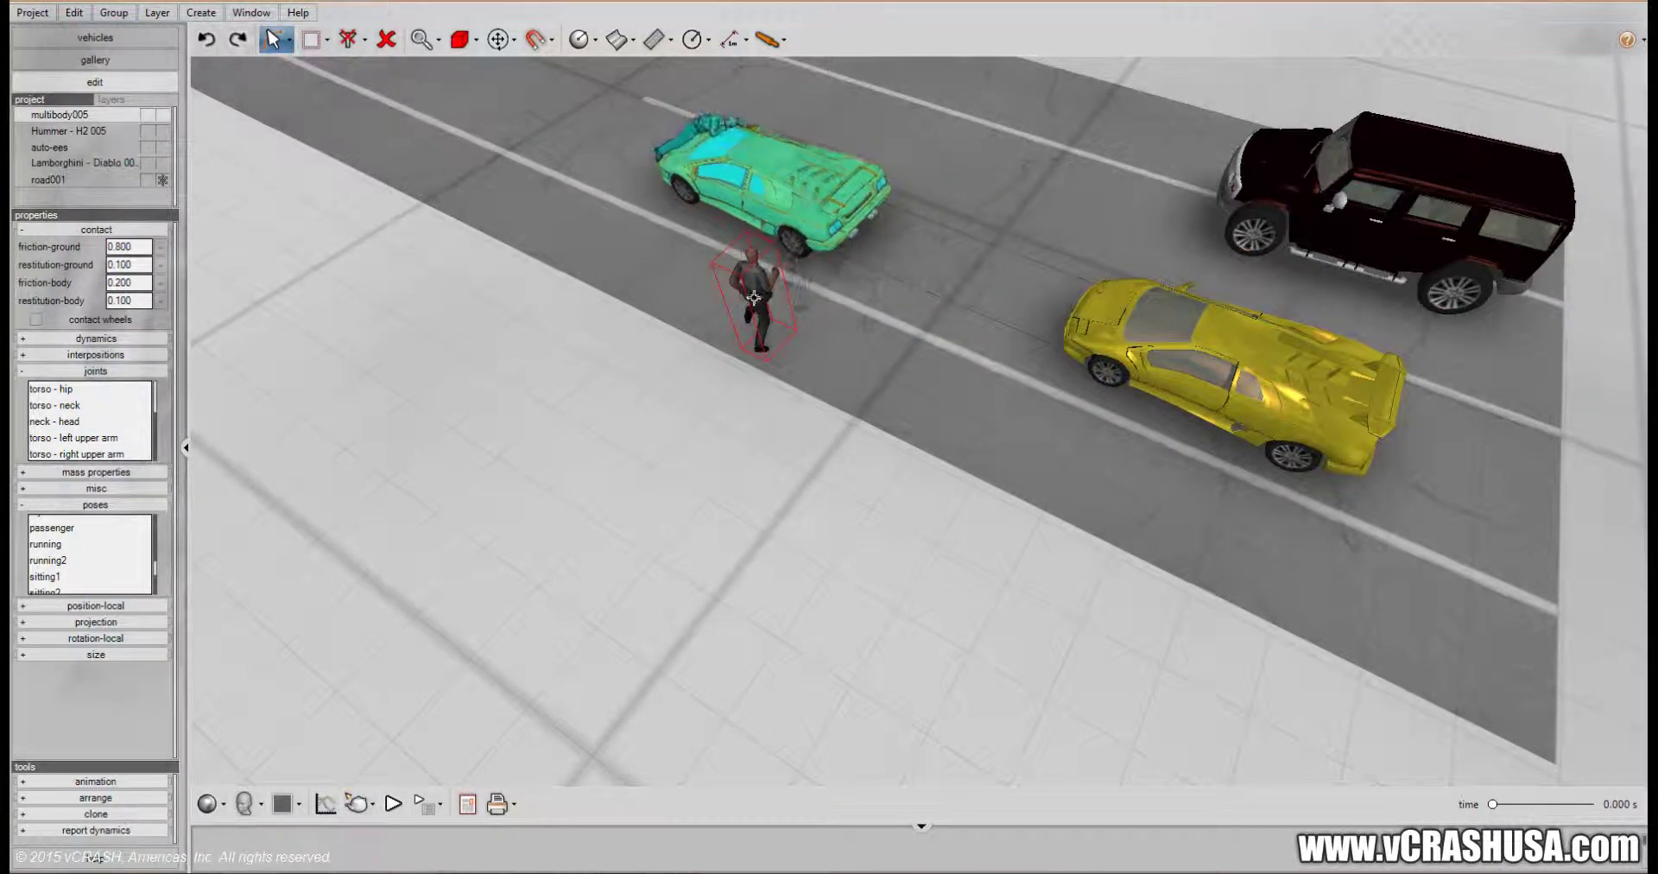
# Step: Reposition the pedestrian on the shoulder in small moves to try different impact points against the Lamborghini
pyautogui.moveTo(572, 413); pyautogui.dragTo(587, 598)
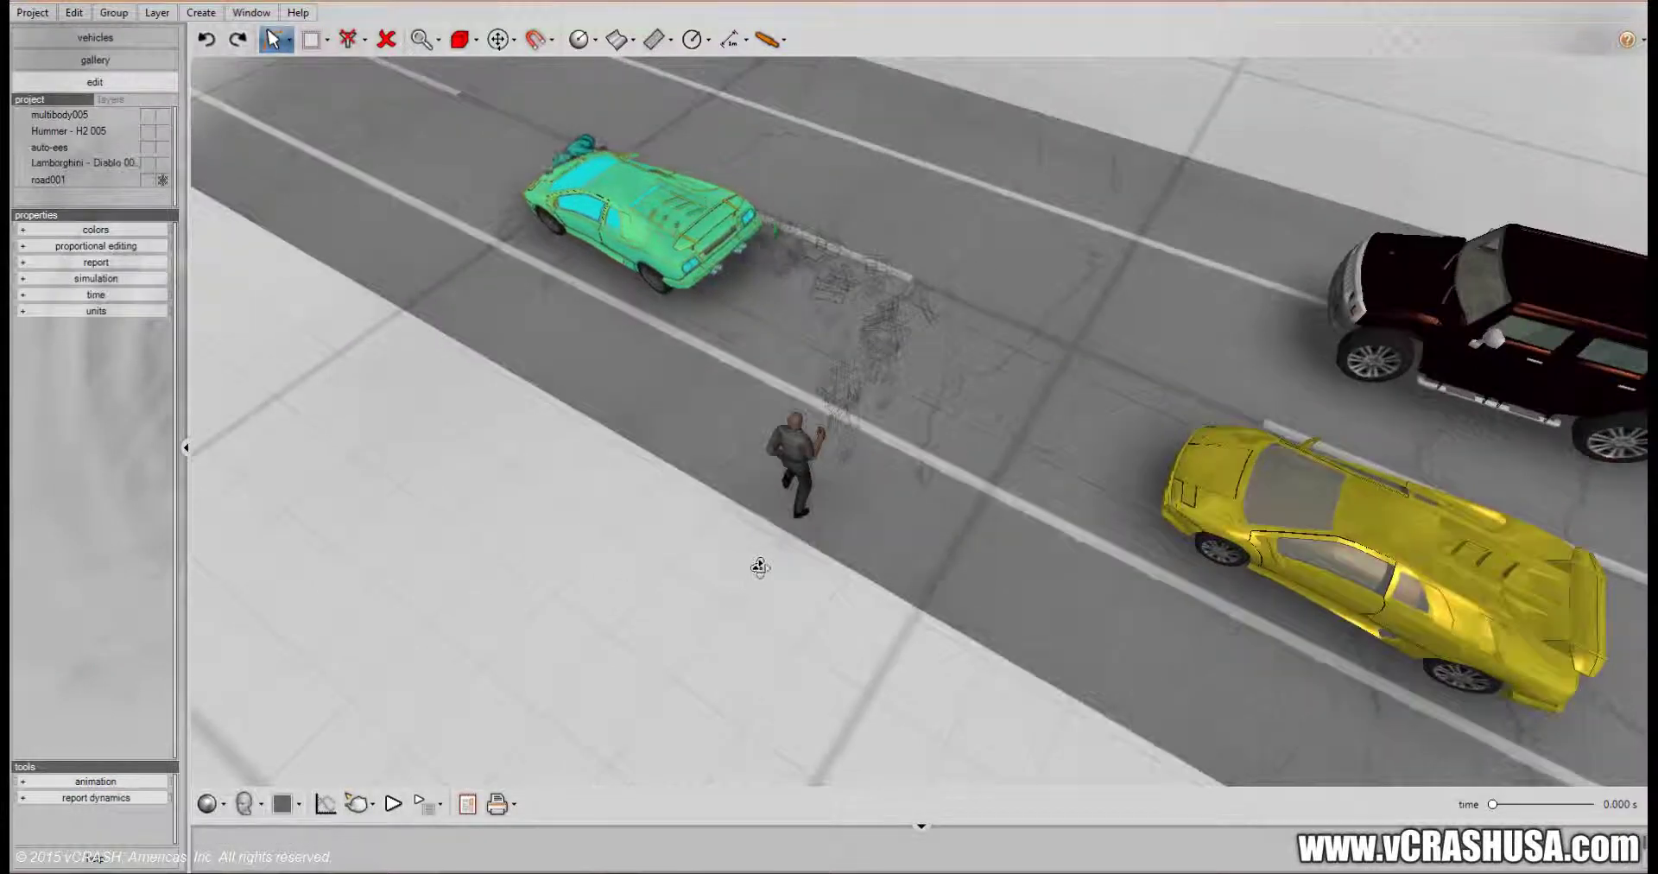
pyautogui.moveTo(759, 566); pyautogui.dragTo(793, 506, button='middle')
pyautogui.moveTo(794, 473); pyautogui.dragTo(804, 456)
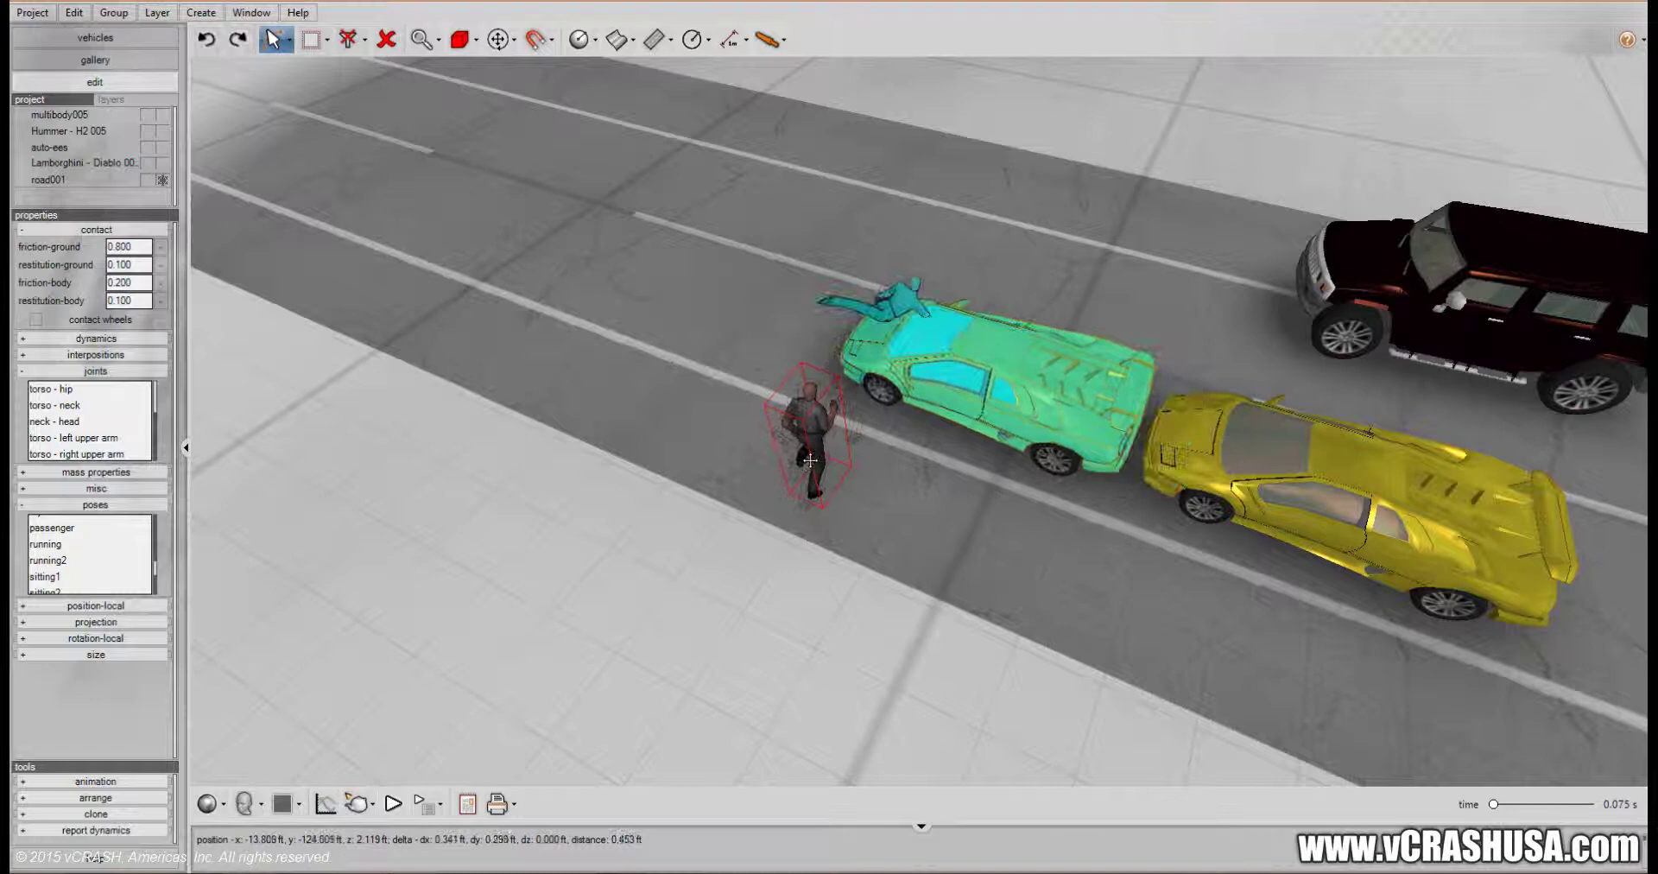
pyautogui.moveTo(820, 449); pyautogui.dragTo(813, 465)
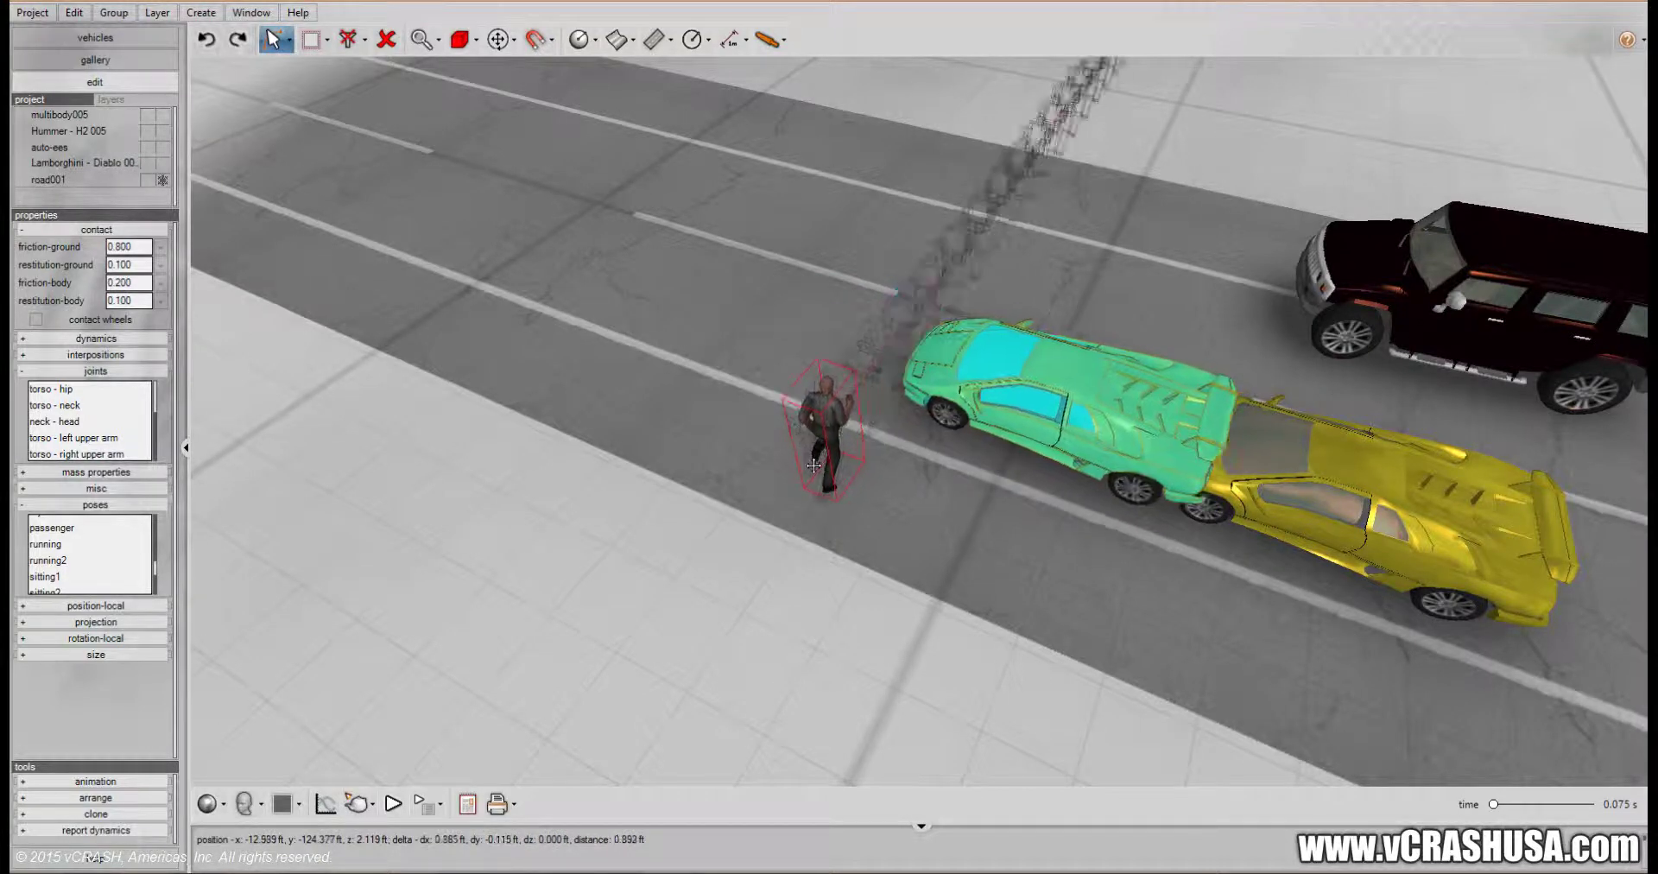
# Step: Move the pedestrian slightly farther out toward the shoulder's outer edge to change how the Lamborghini strikes him
pyautogui.moveTo(711, 588); pyautogui.dragTo(1036, 460, button='middle')
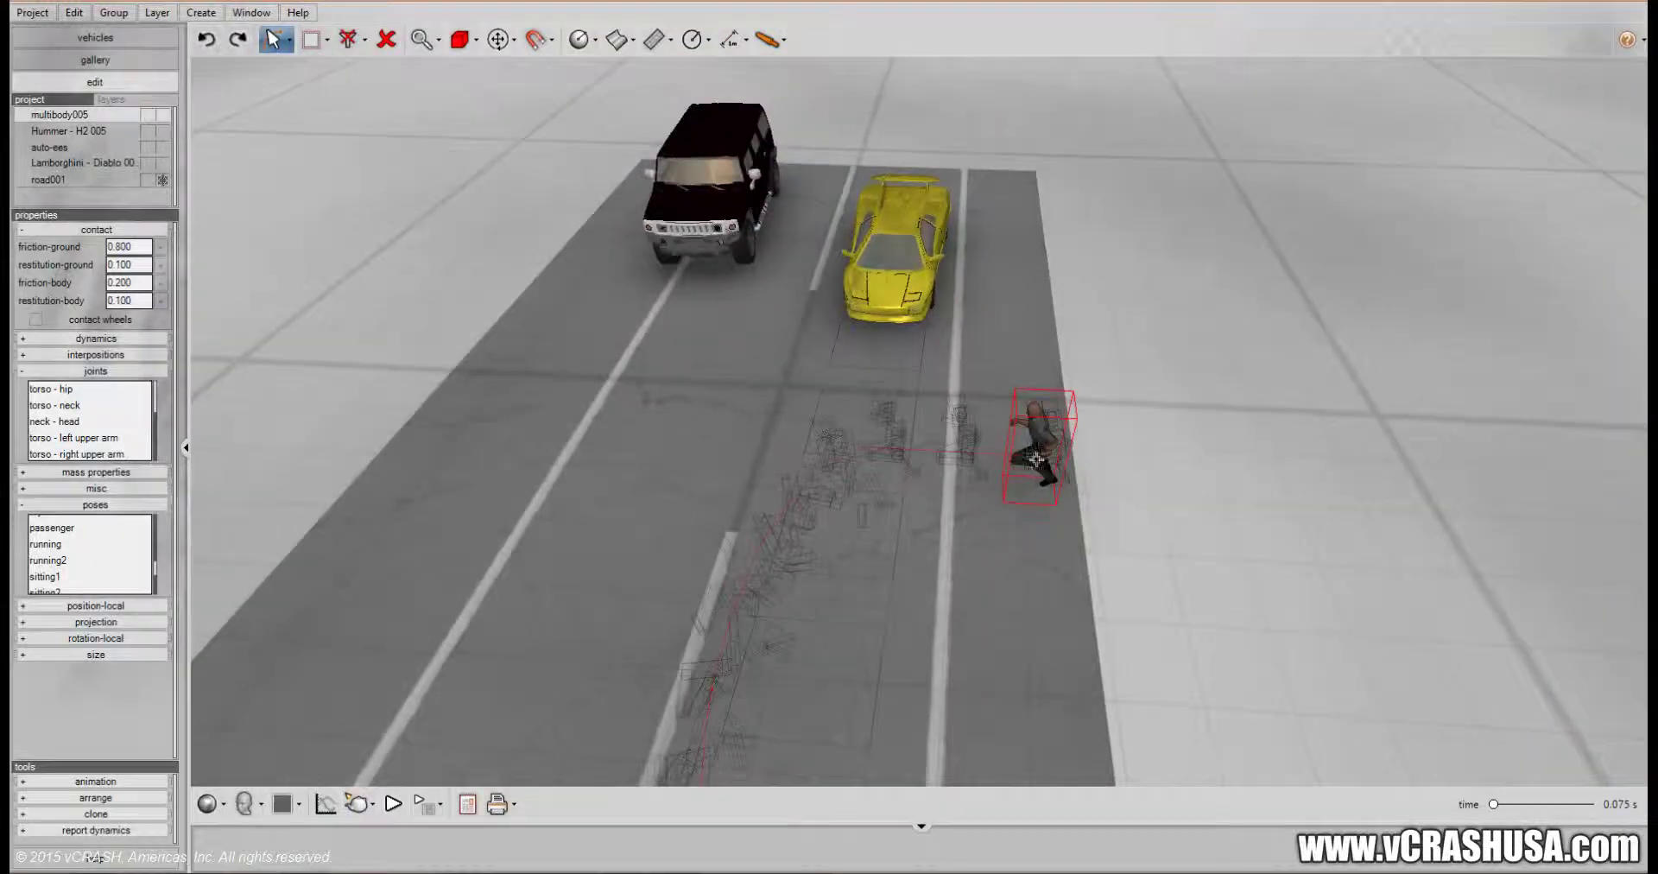
pyautogui.moveTo(1026, 450); pyautogui.dragTo(1049, 475)
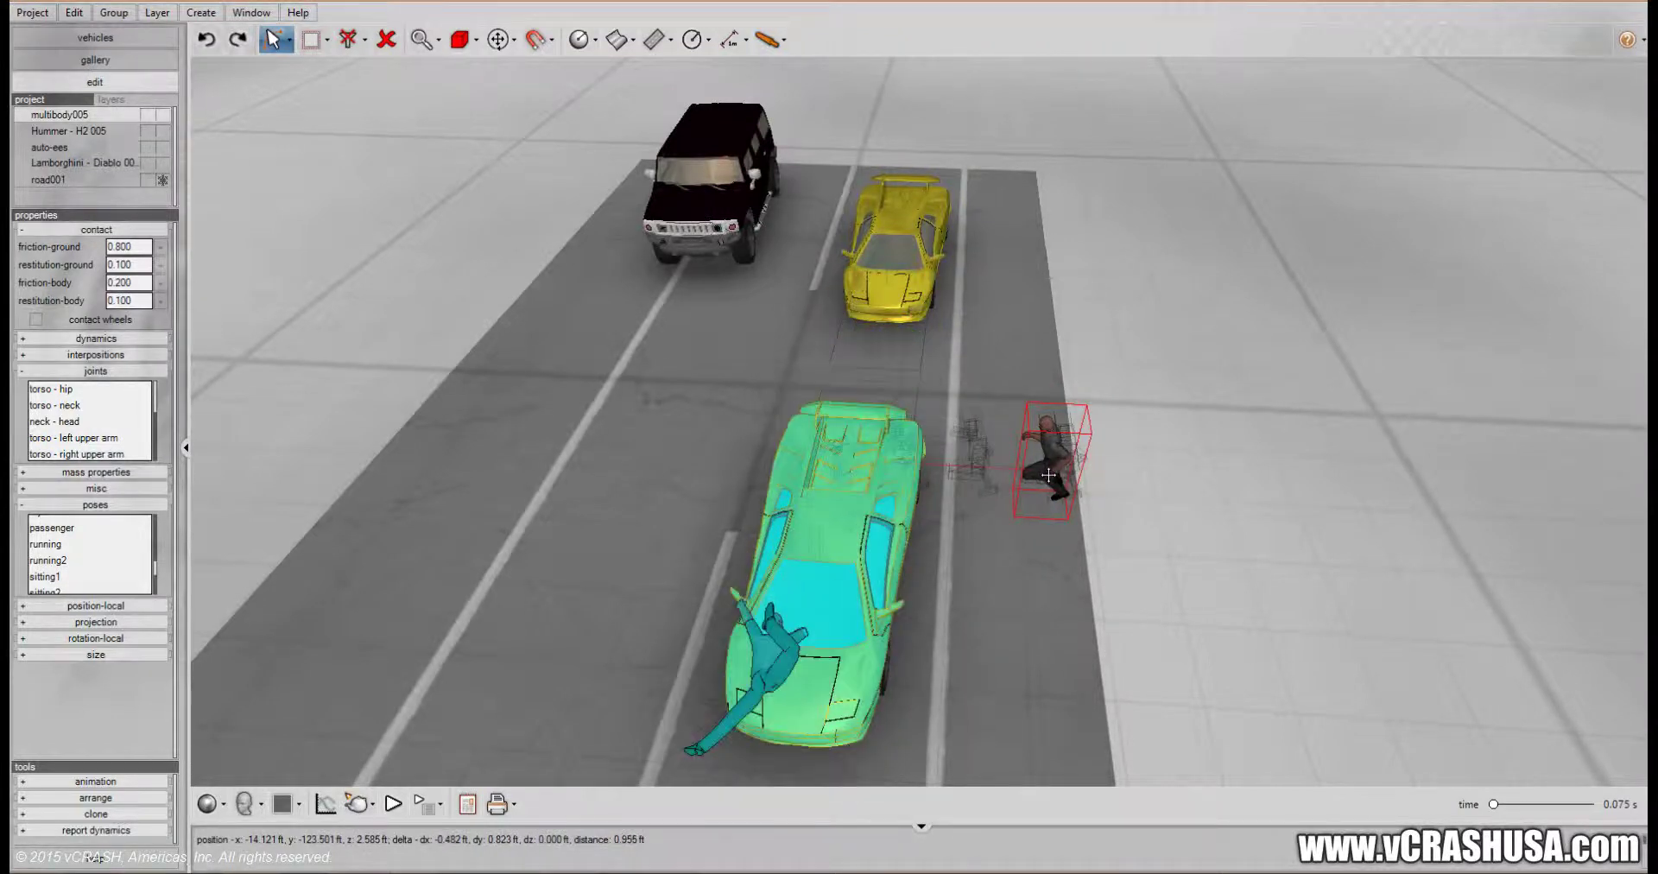
pyautogui.moveTo(996, 653); pyautogui.dragTo(983, 550, button='middle')
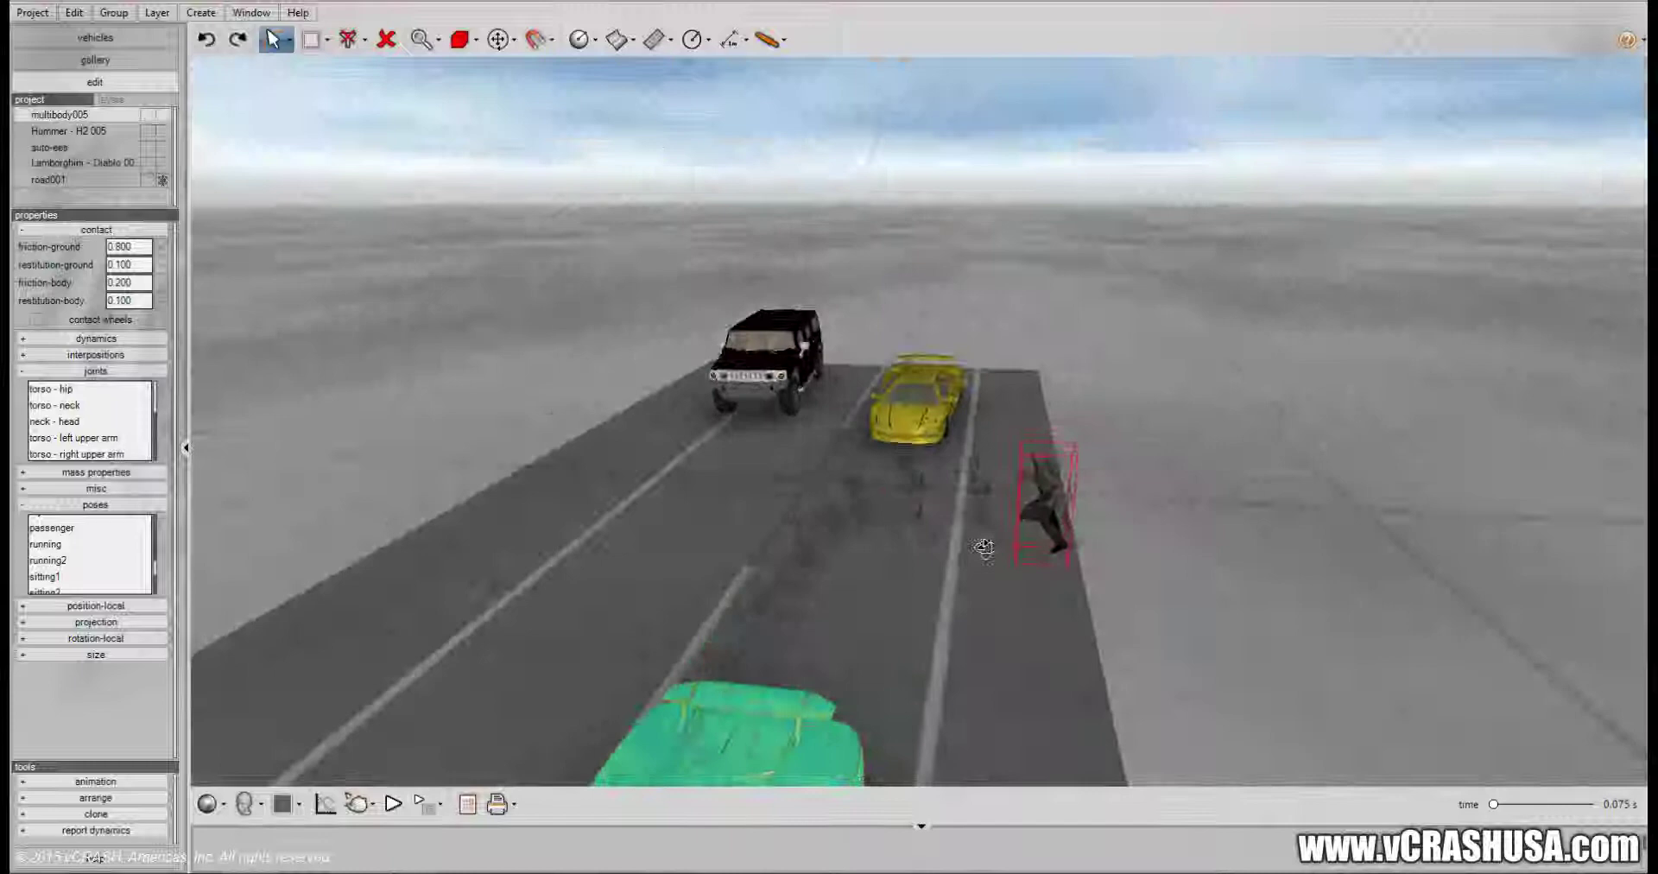
# Step: Play the simulation and examine from above and at road level how the Lamborghini strikes the running pedestrian
pyautogui.click(973, 662)
pyautogui.moveTo(973, 662); pyautogui.dragTo(1145, 525, button='middle')
pyautogui.scroll(4, 963, 541)
pyautogui.moveTo(1144, 524); pyautogui.dragTo(605, 406)
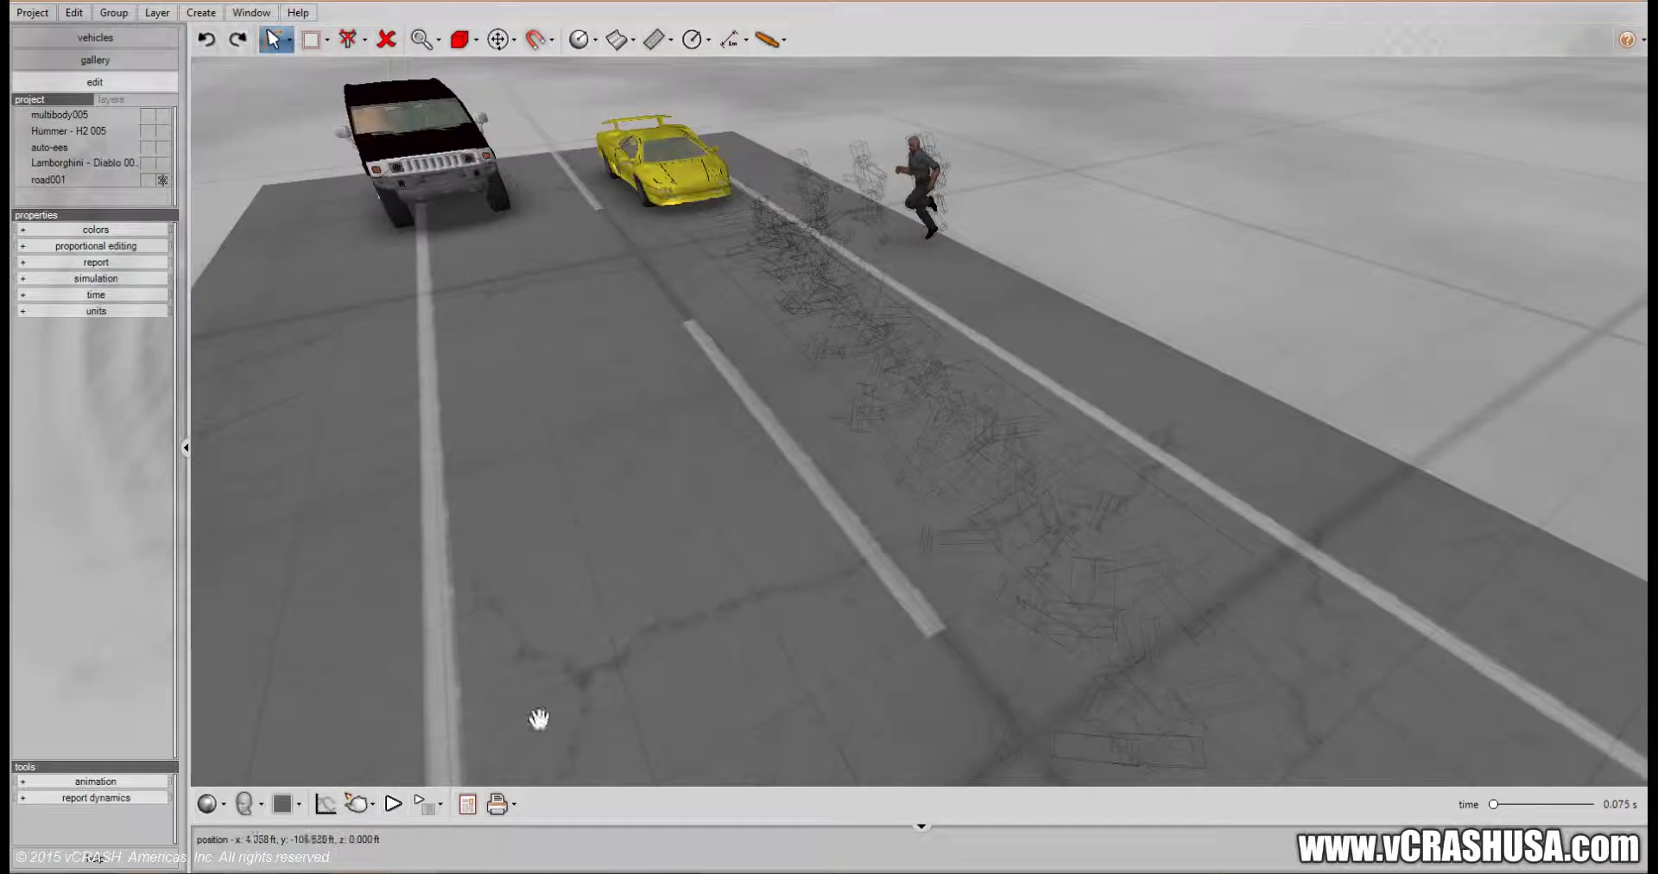
pyautogui.click(393, 804)
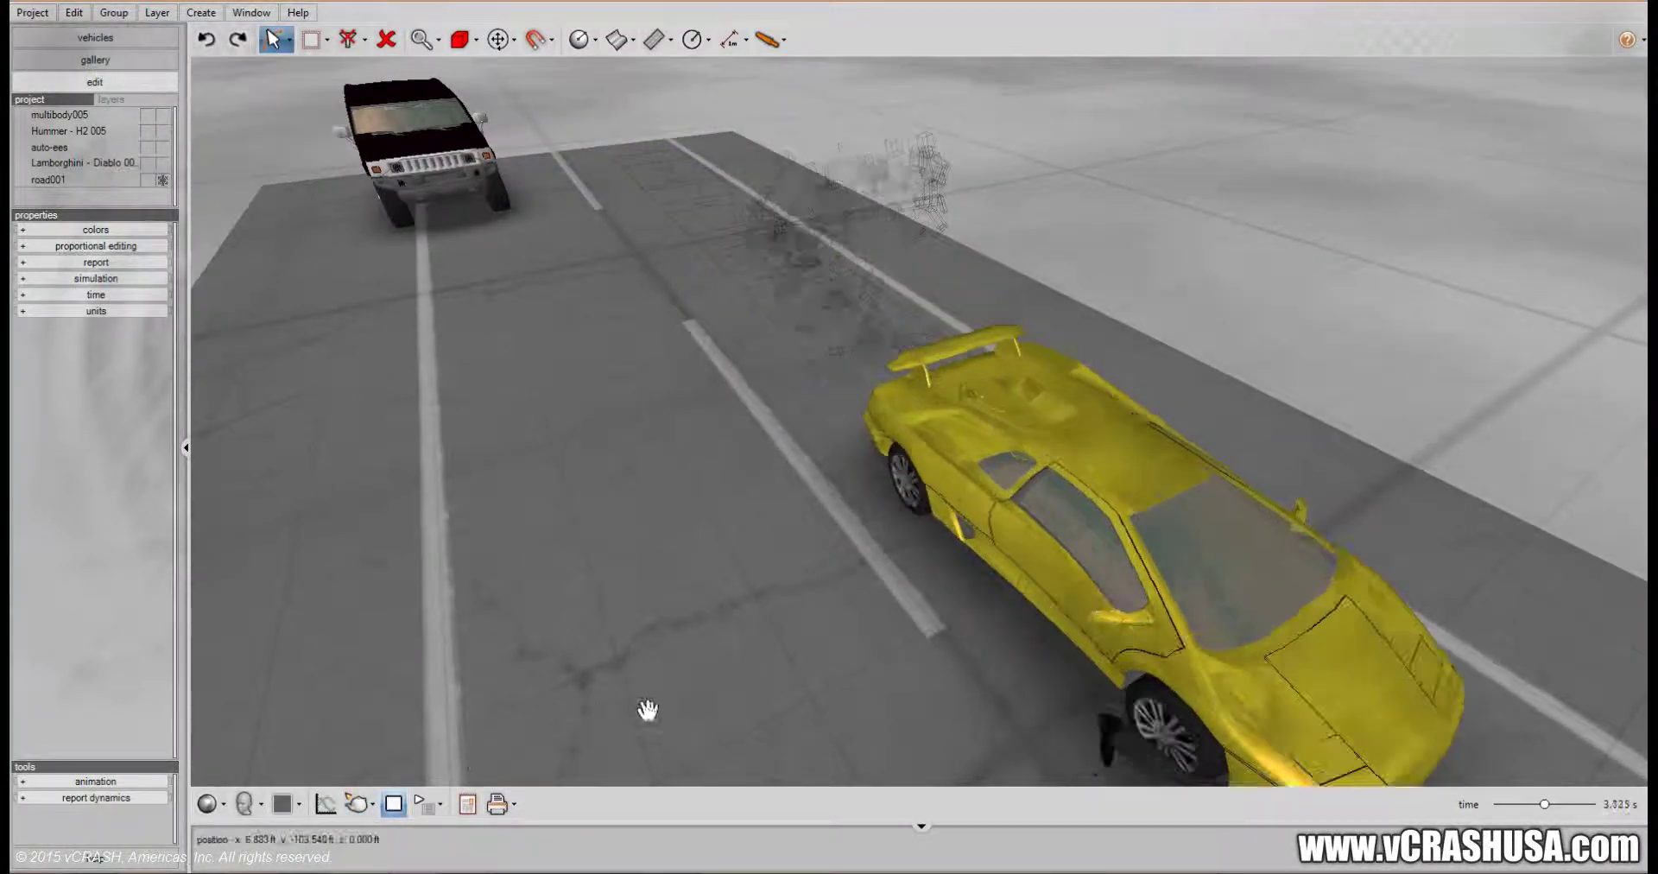
pyautogui.moveTo(780, 679); pyautogui.dragTo(781, 609)
pyautogui.moveTo(782, 609); pyautogui.dragTo(673, 478, button='middle')
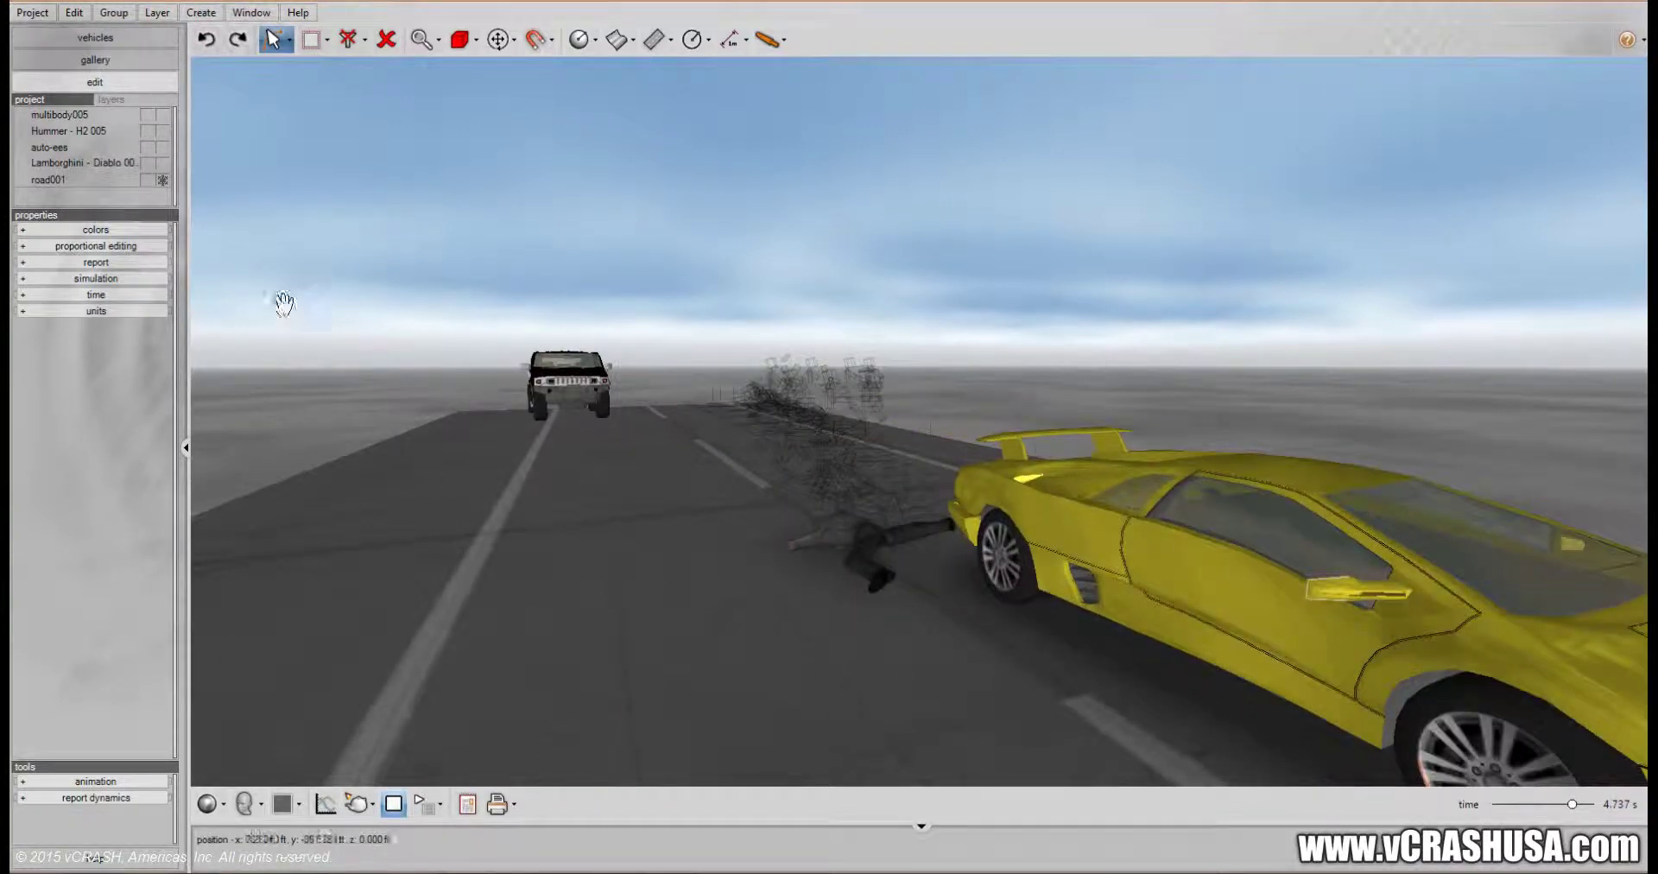
pyautogui.click(72, 114)
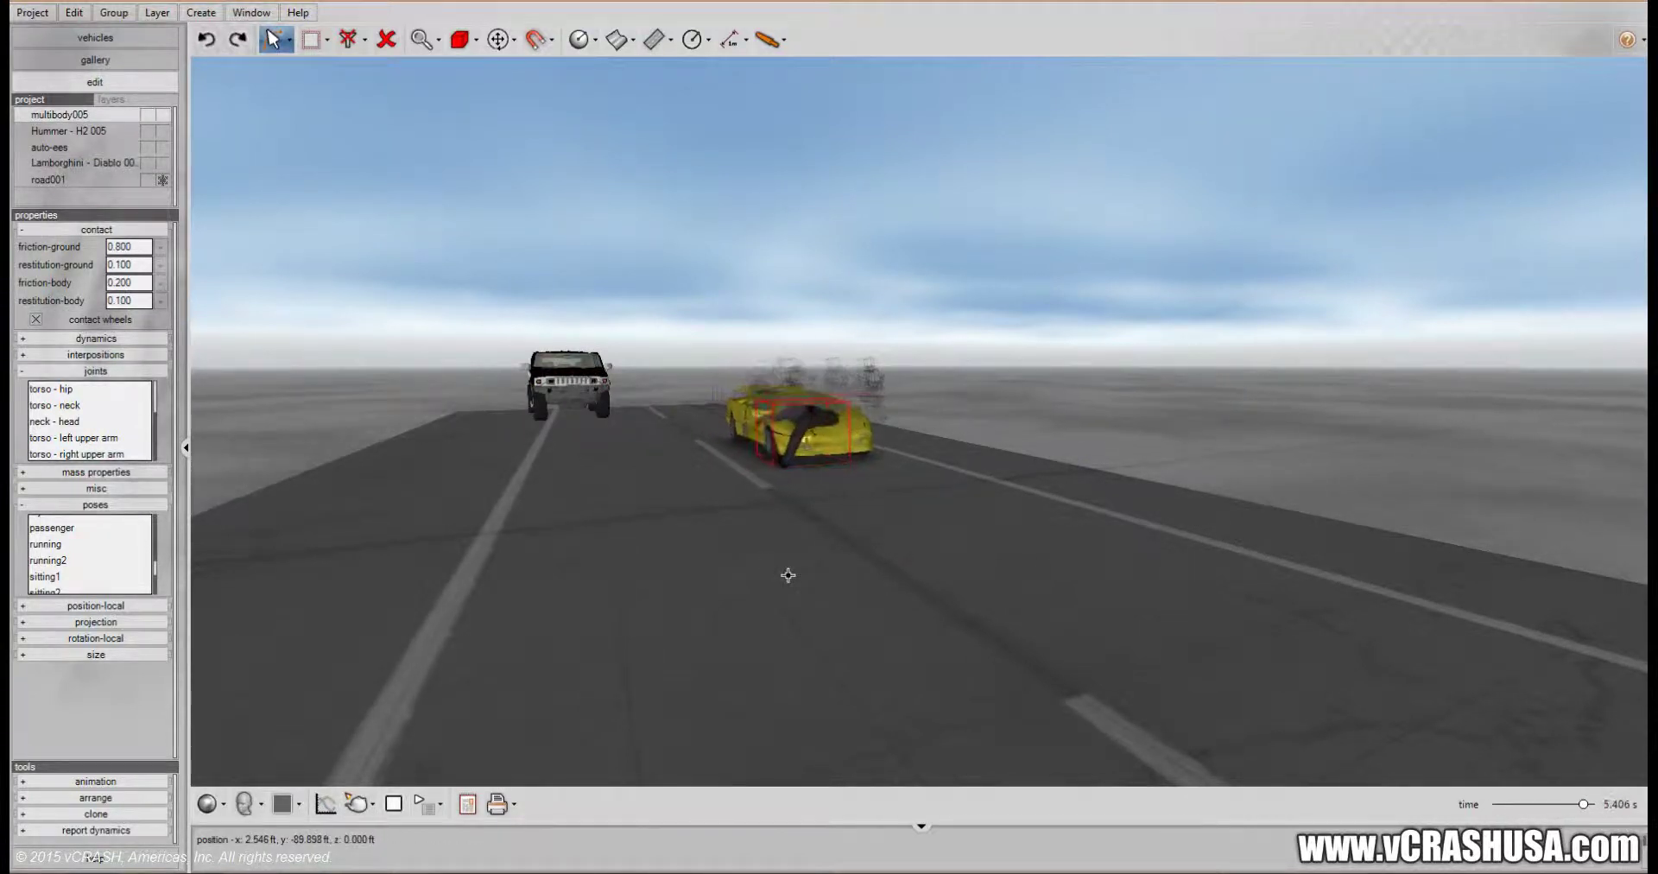
pyautogui.click(743, 594)
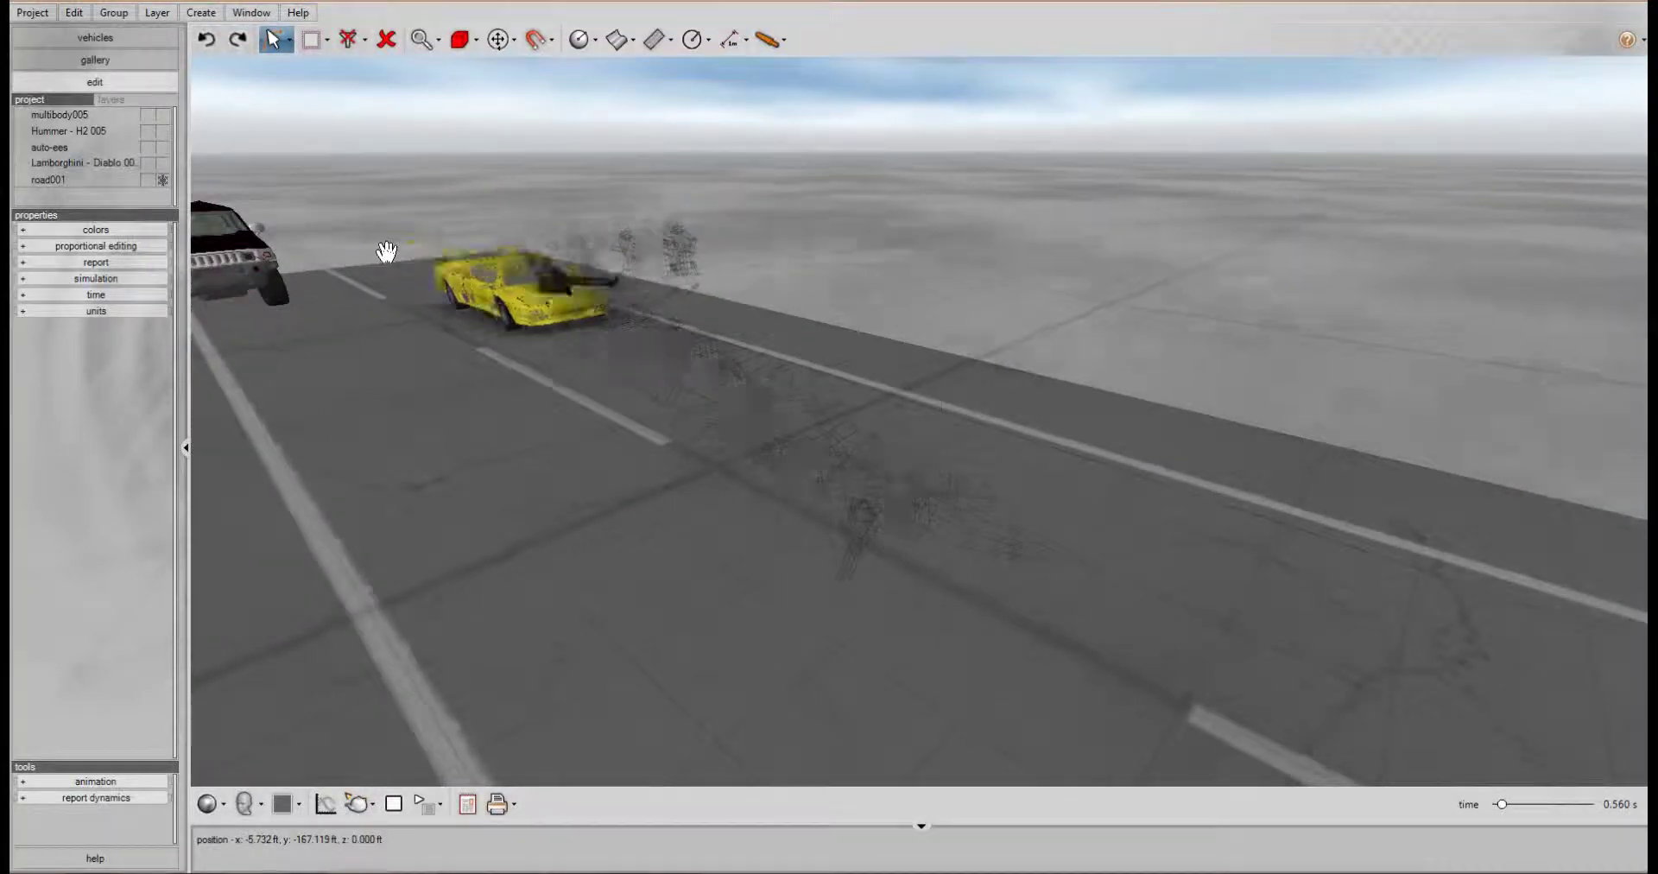
# Step: Set the Lamborghini's initial speed to 30 mph
pyautogui.click(412, 256)
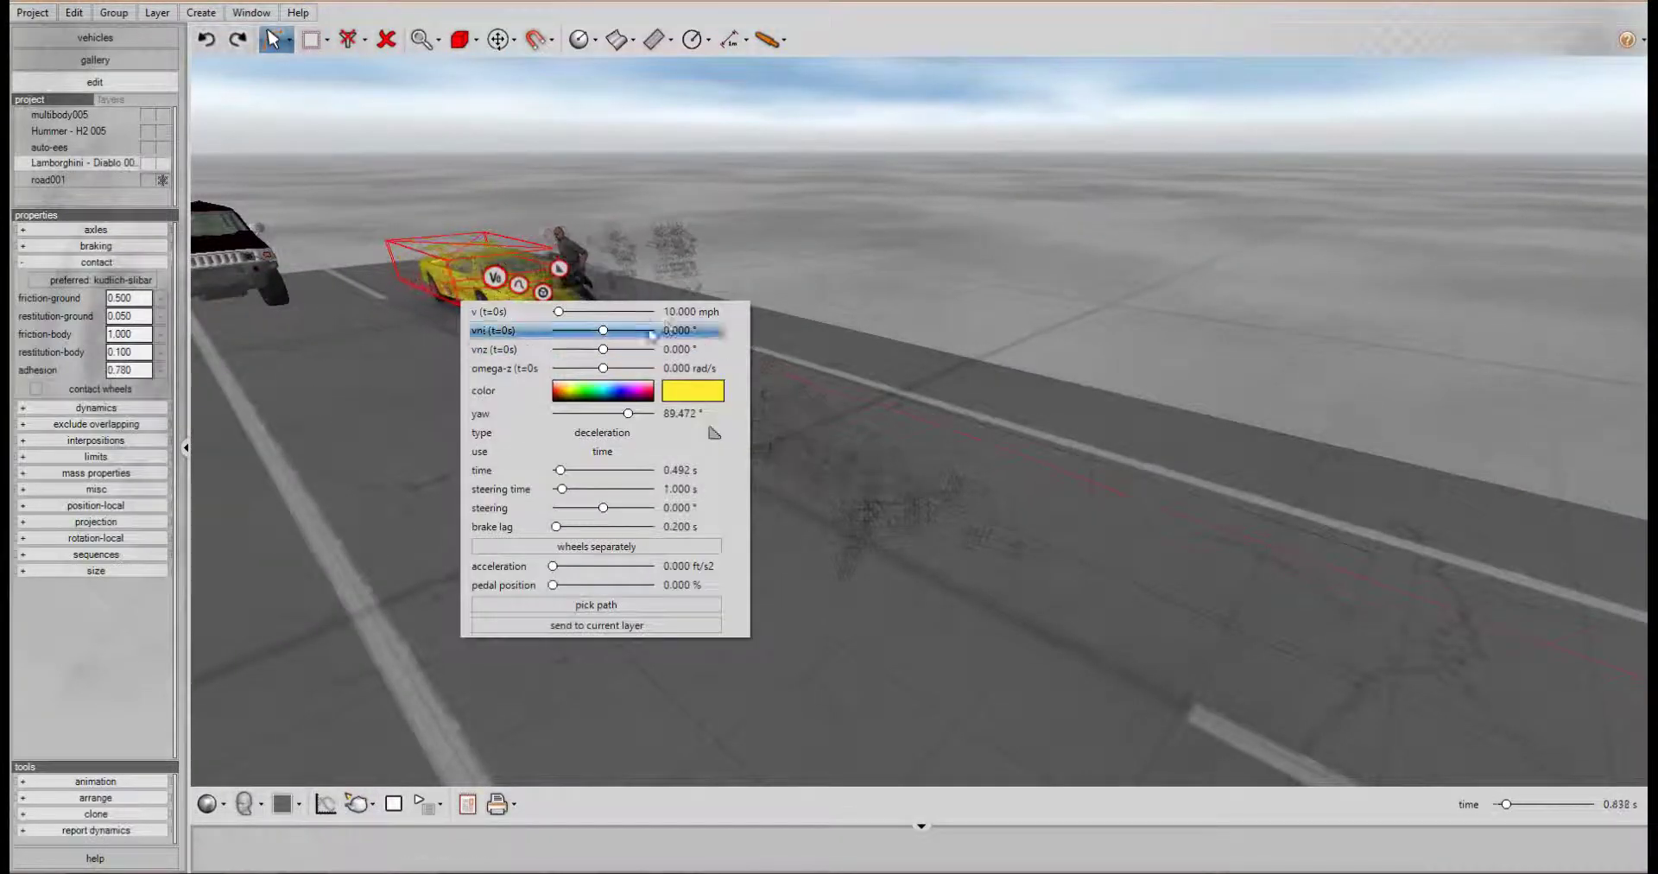
pyautogui.click(681, 311)
pyautogui.press('Return')
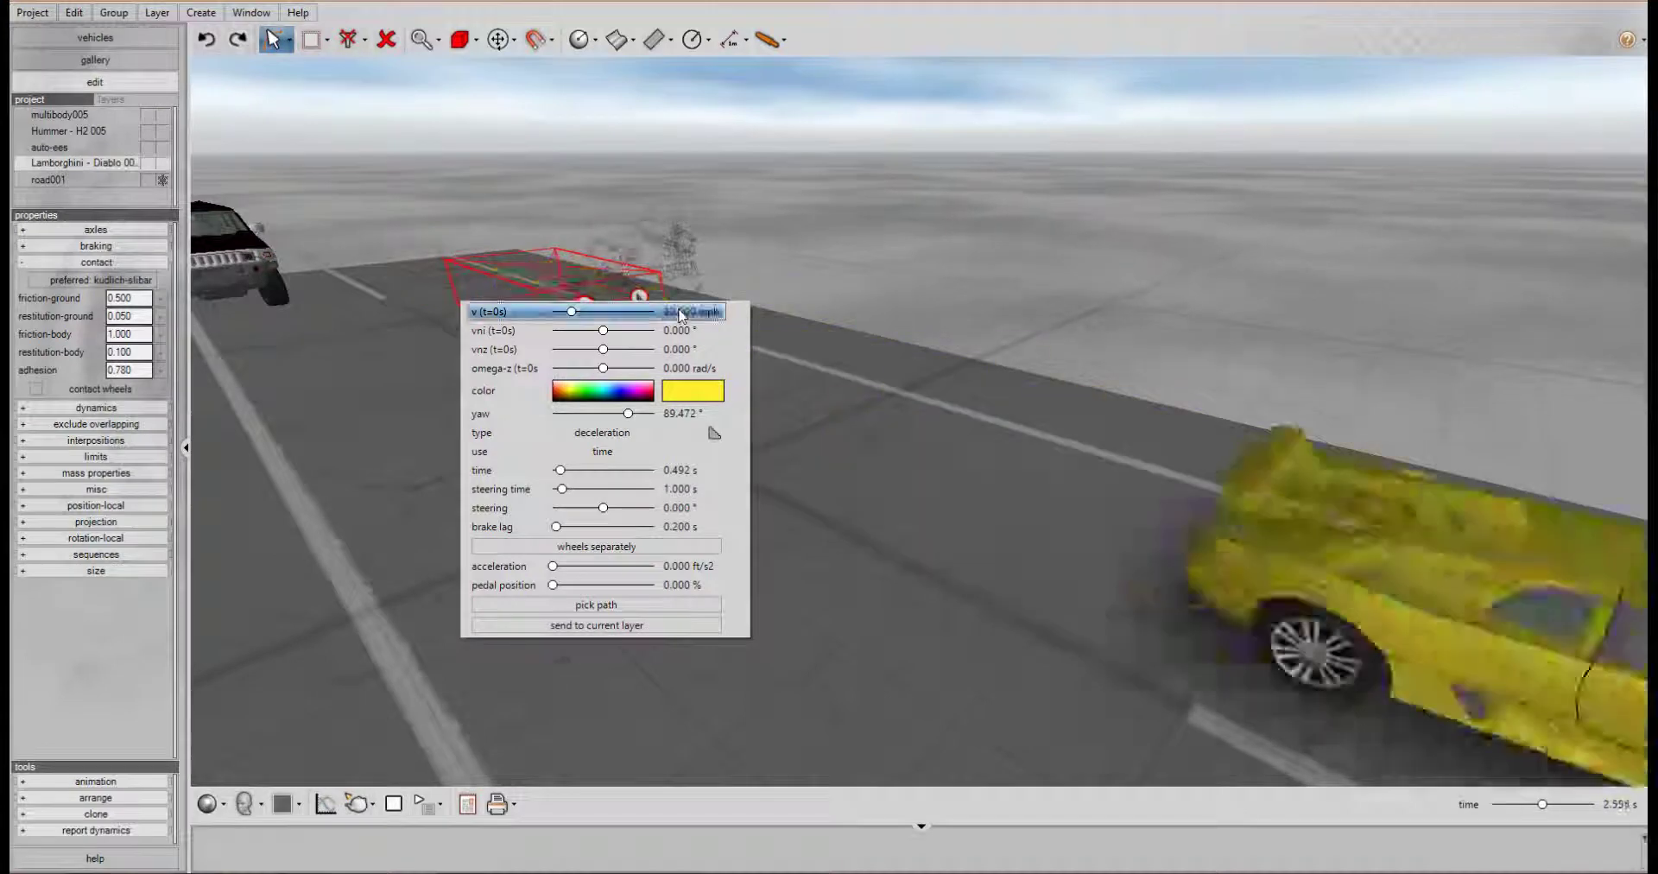
# Step: Move the pedestrian about 5 ft in from the shoulder to the lane's edge line and review the resulting impact
pyautogui.click(385, 492)
pyautogui.moveTo(385, 492); pyautogui.dragTo(511, 583, button='right')
pyautogui.scroll(-5, 518, 587)
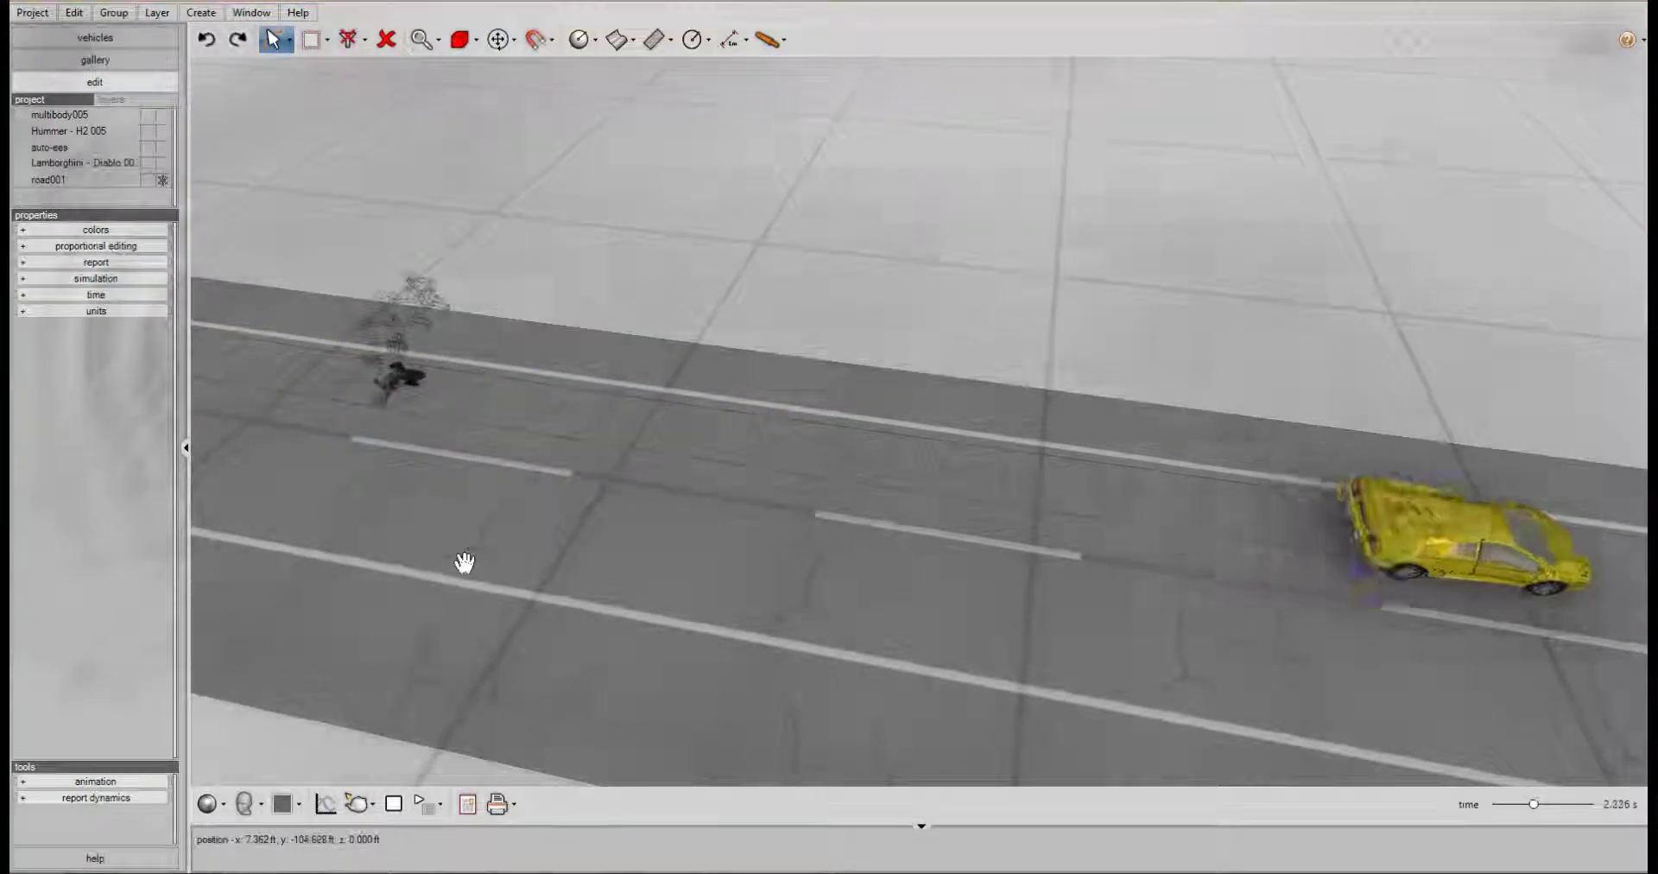
pyautogui.moveTo(465, 562); pyautogui.dragTo(1623, 808, button='right')
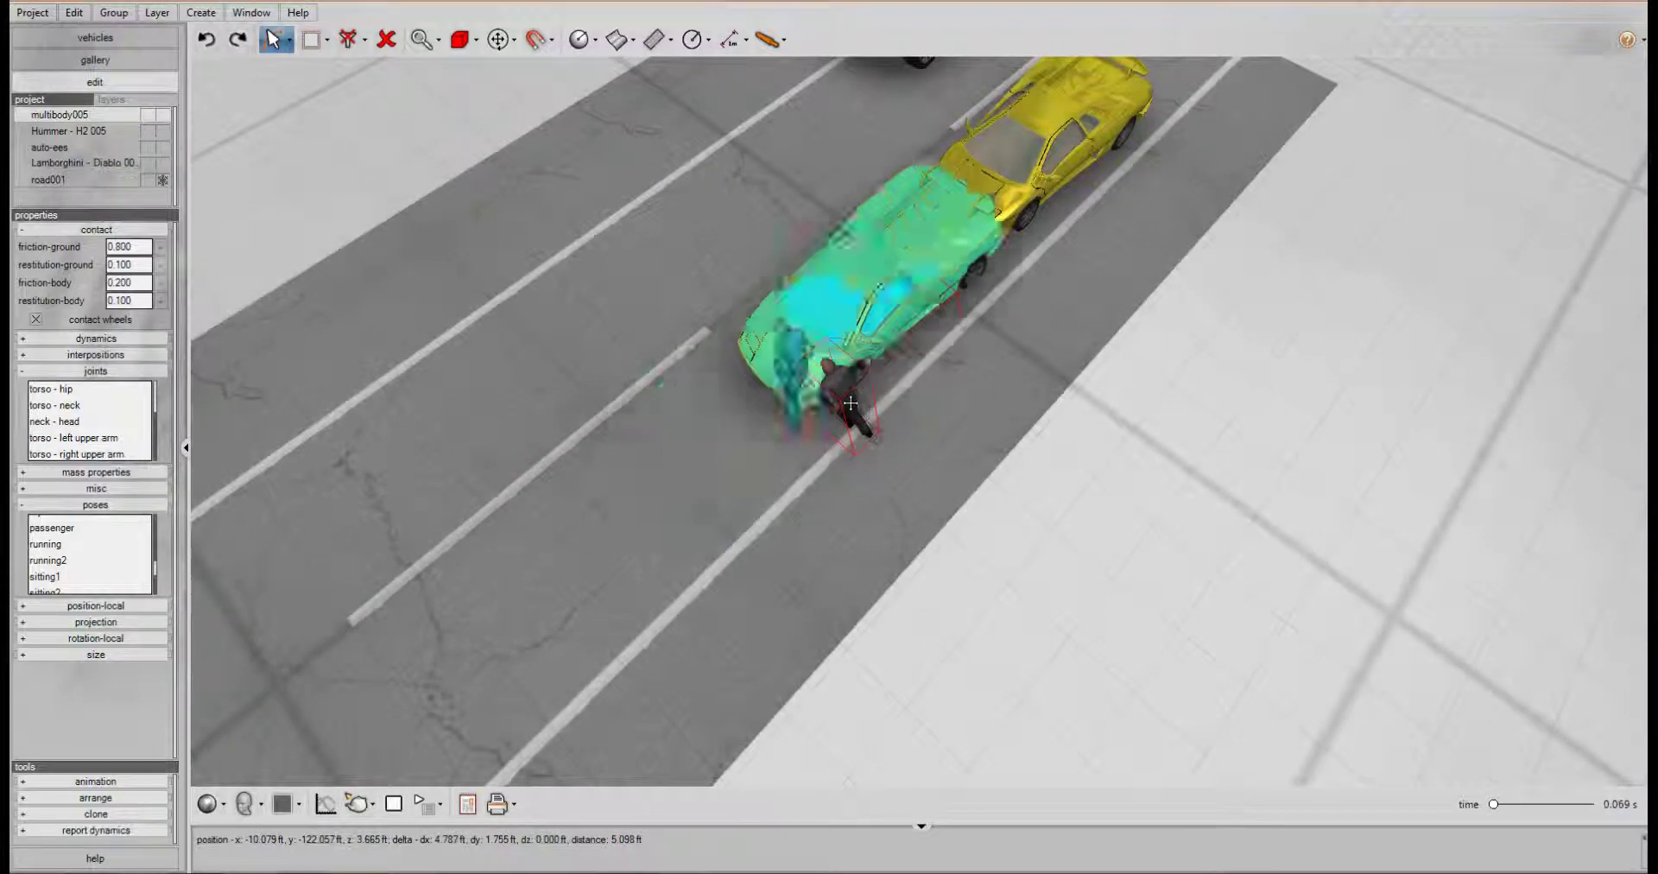
pyautogui.moveTo(905, 645); pyautogui.dragTo(769, 456, button='right')
pyautogui.moveTo(1278, 479); pyautogui.dragTo(944, 610)
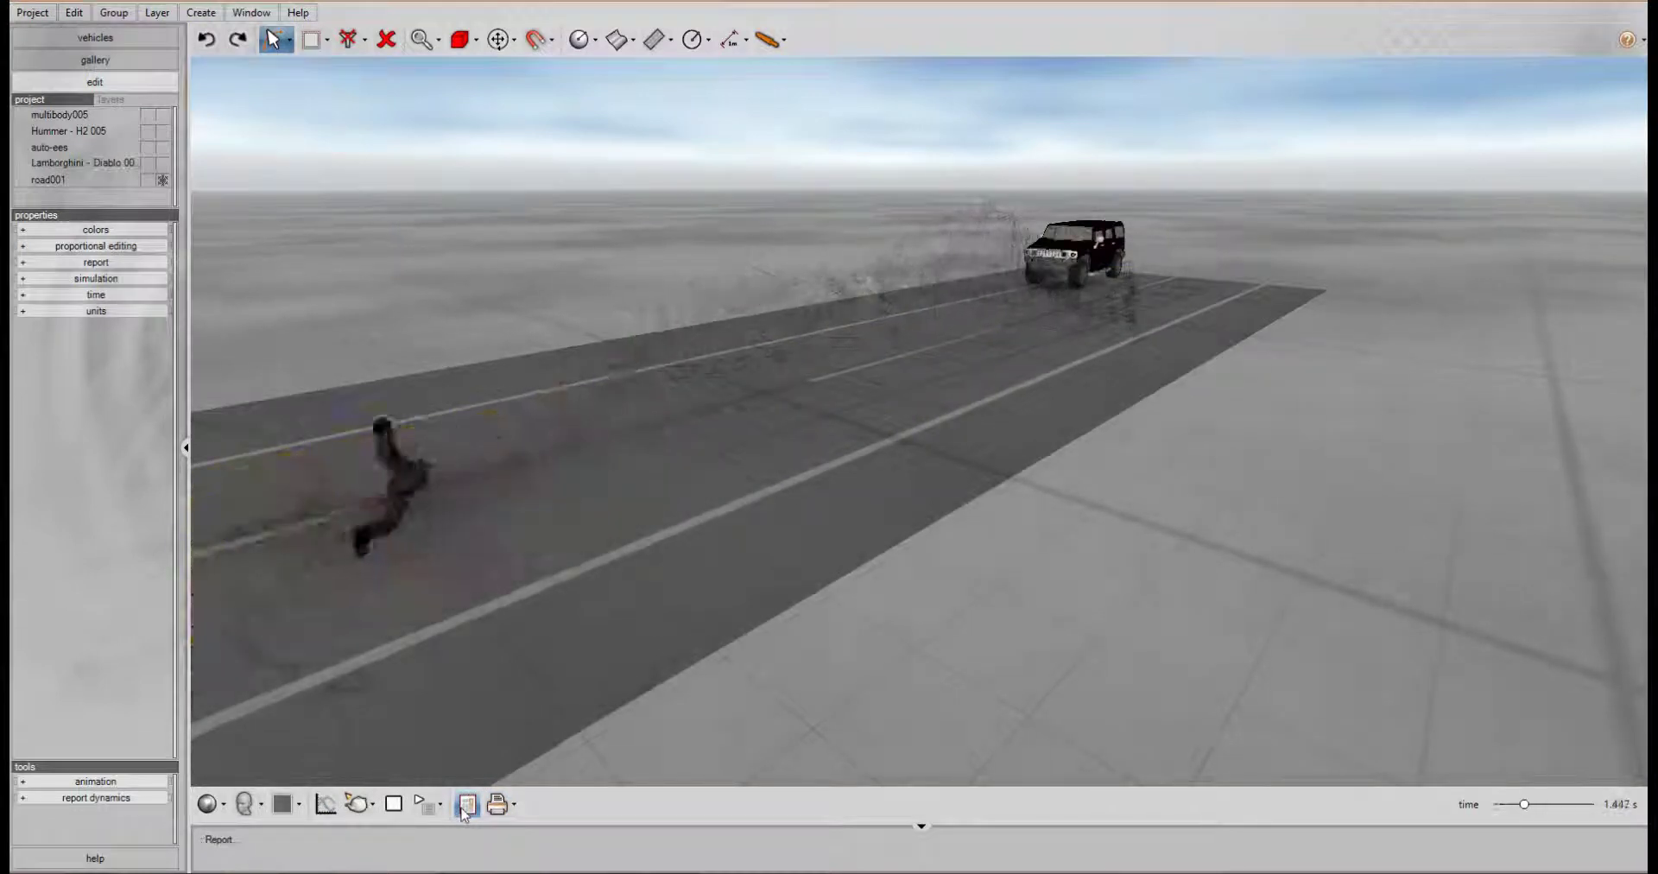
pyautogui.moveTo(1077, 693); pyautogui.dragTo(810, 662)
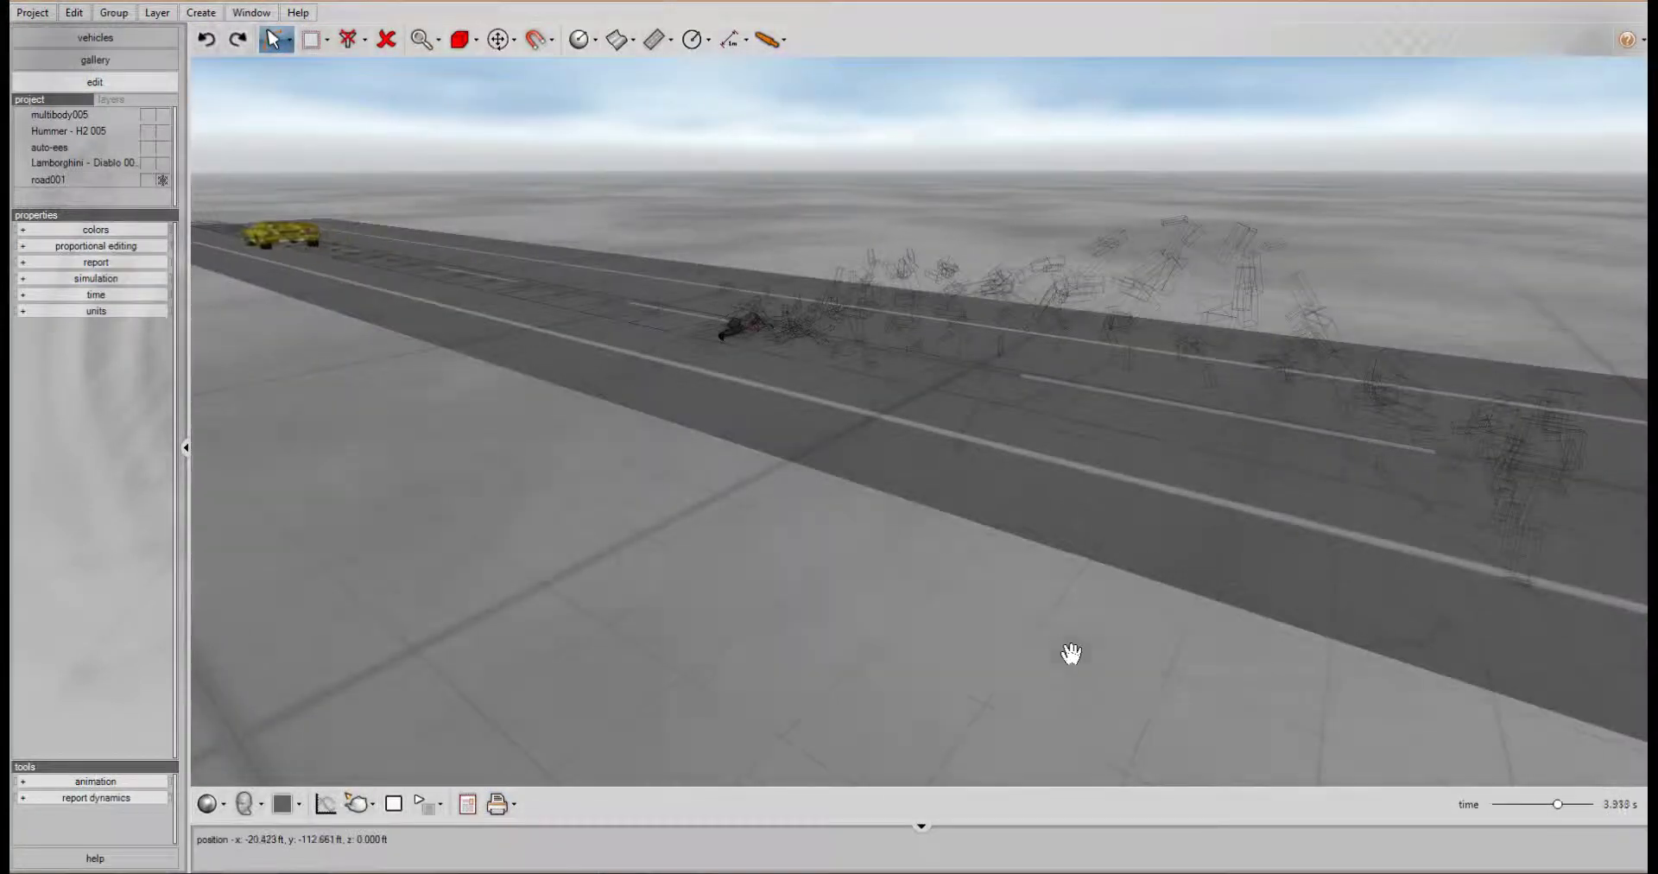
pyautogui.moveTo(1069, 656); pyautogui.dragTo(856, 630)
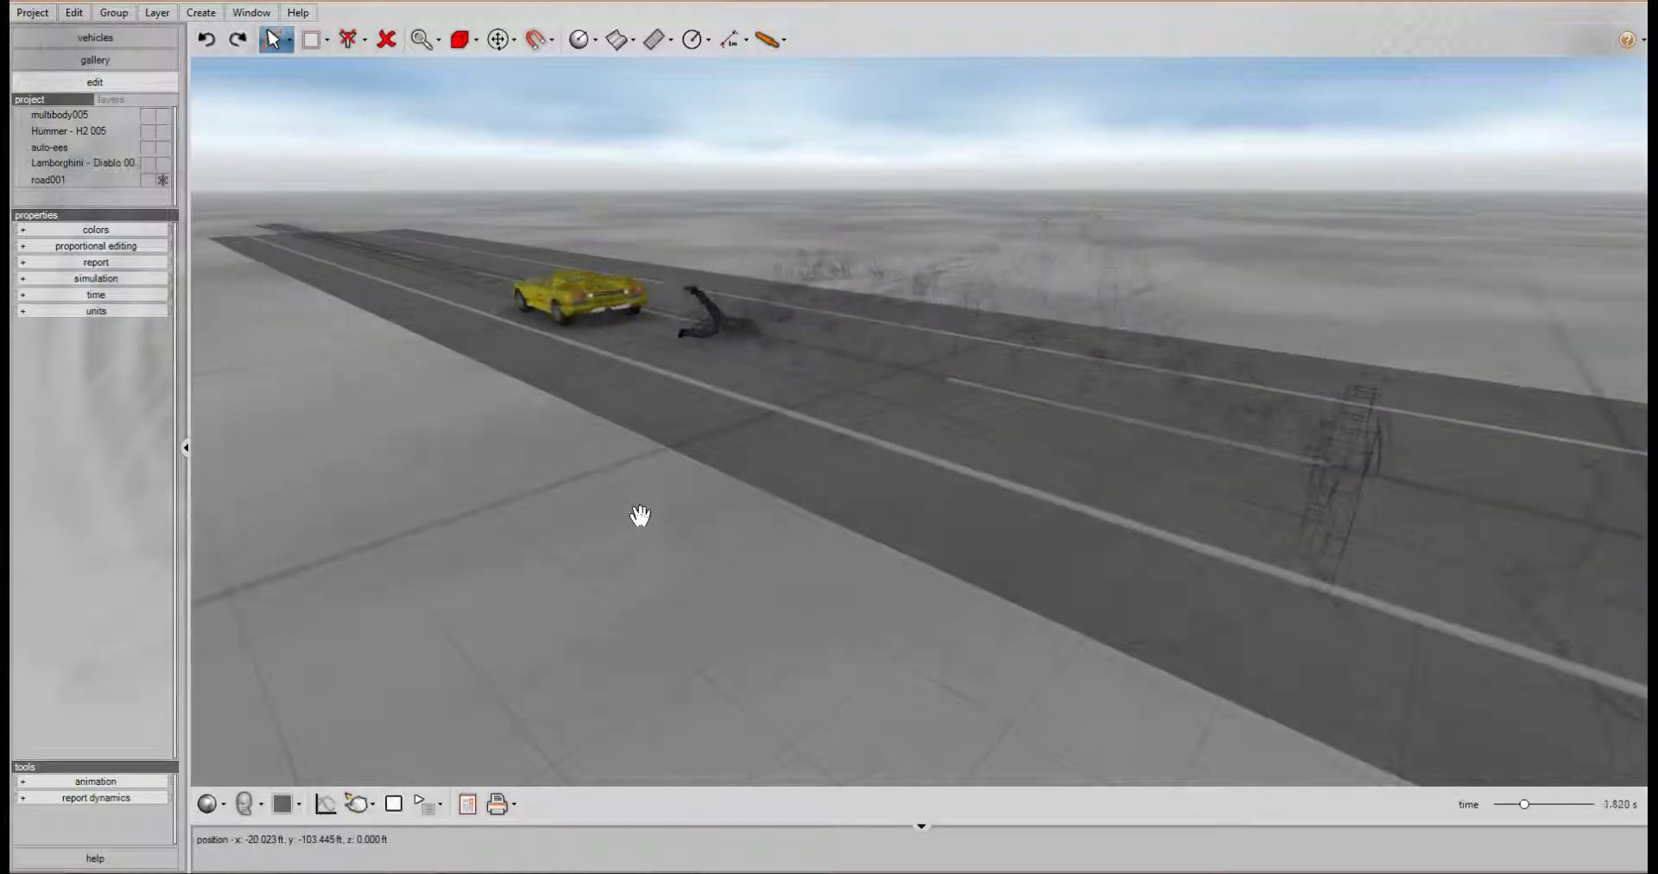
# Step: Add braking to the Lamborghini's sequence beyond the impact area so it leaves skid marks, and play the simulation
pyautogui.click(602, 305)
pyautogui.moveTo(475, 385); pyautogui.dragTo(489, 452, button='middle')
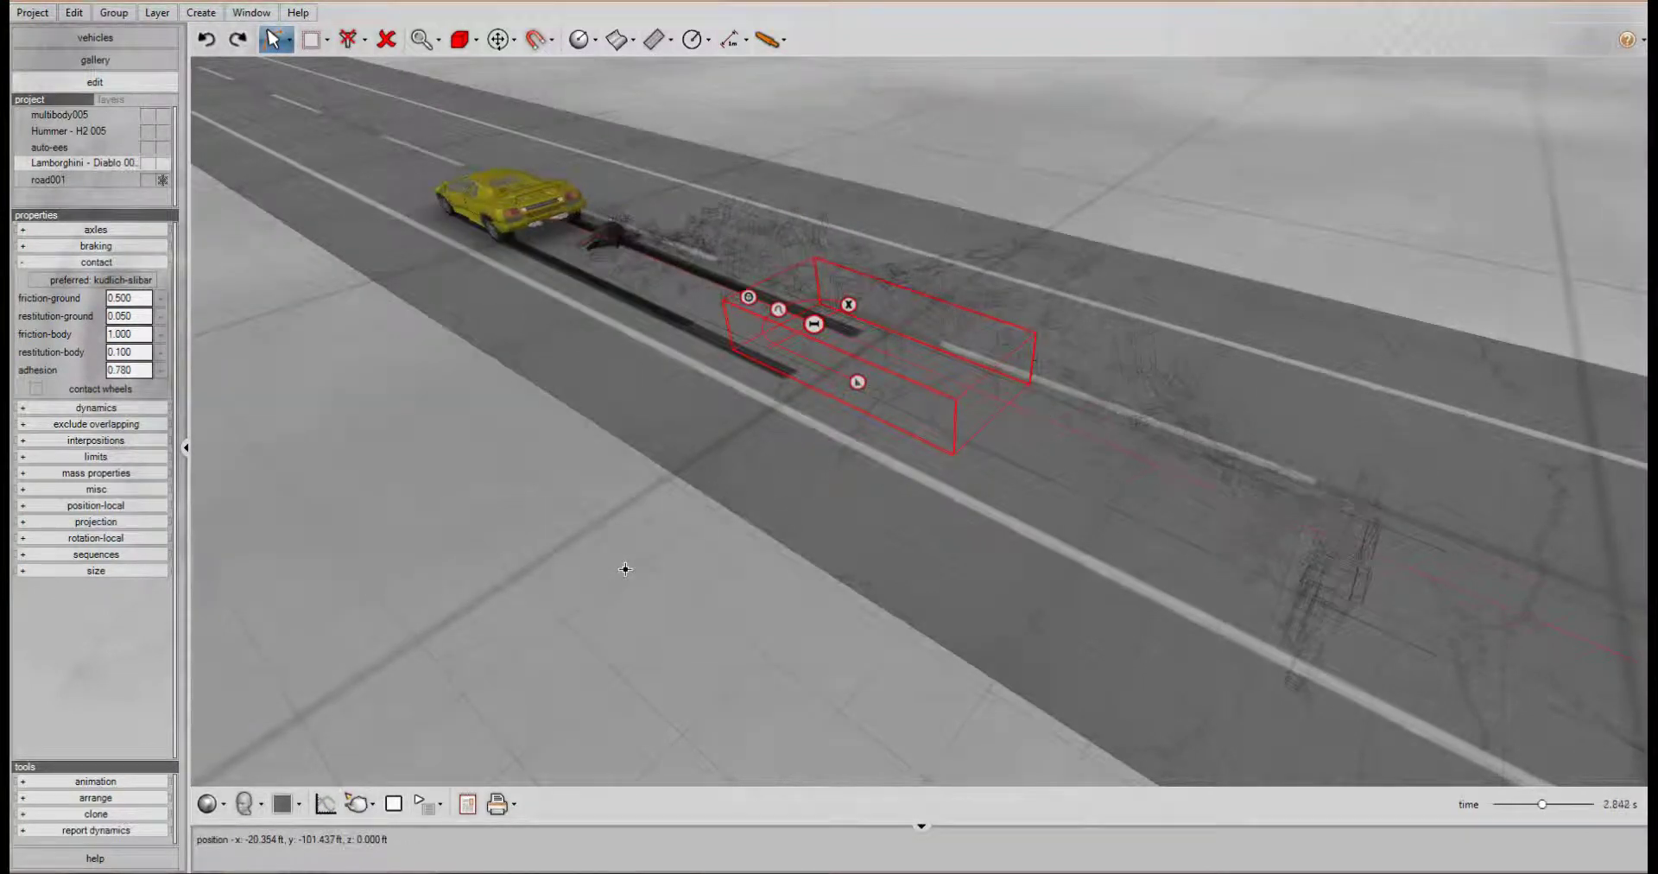
pyautogui.click(392, 804)
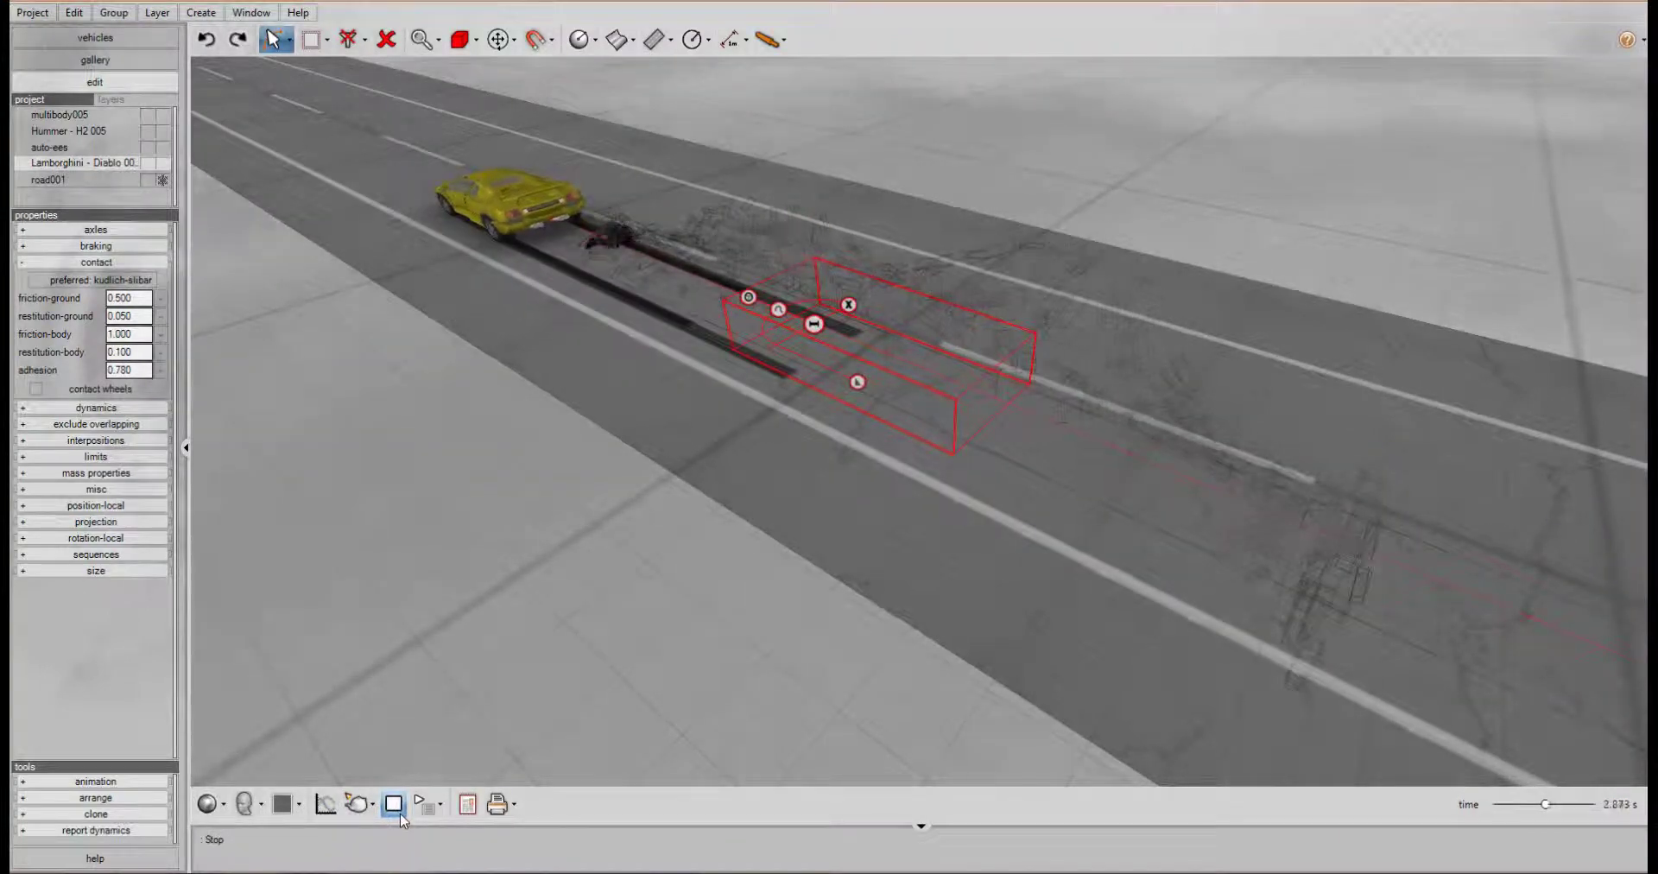
pyautogui.moveTo(759, 649); pyautogui.dragTo(855, 677, button='right')
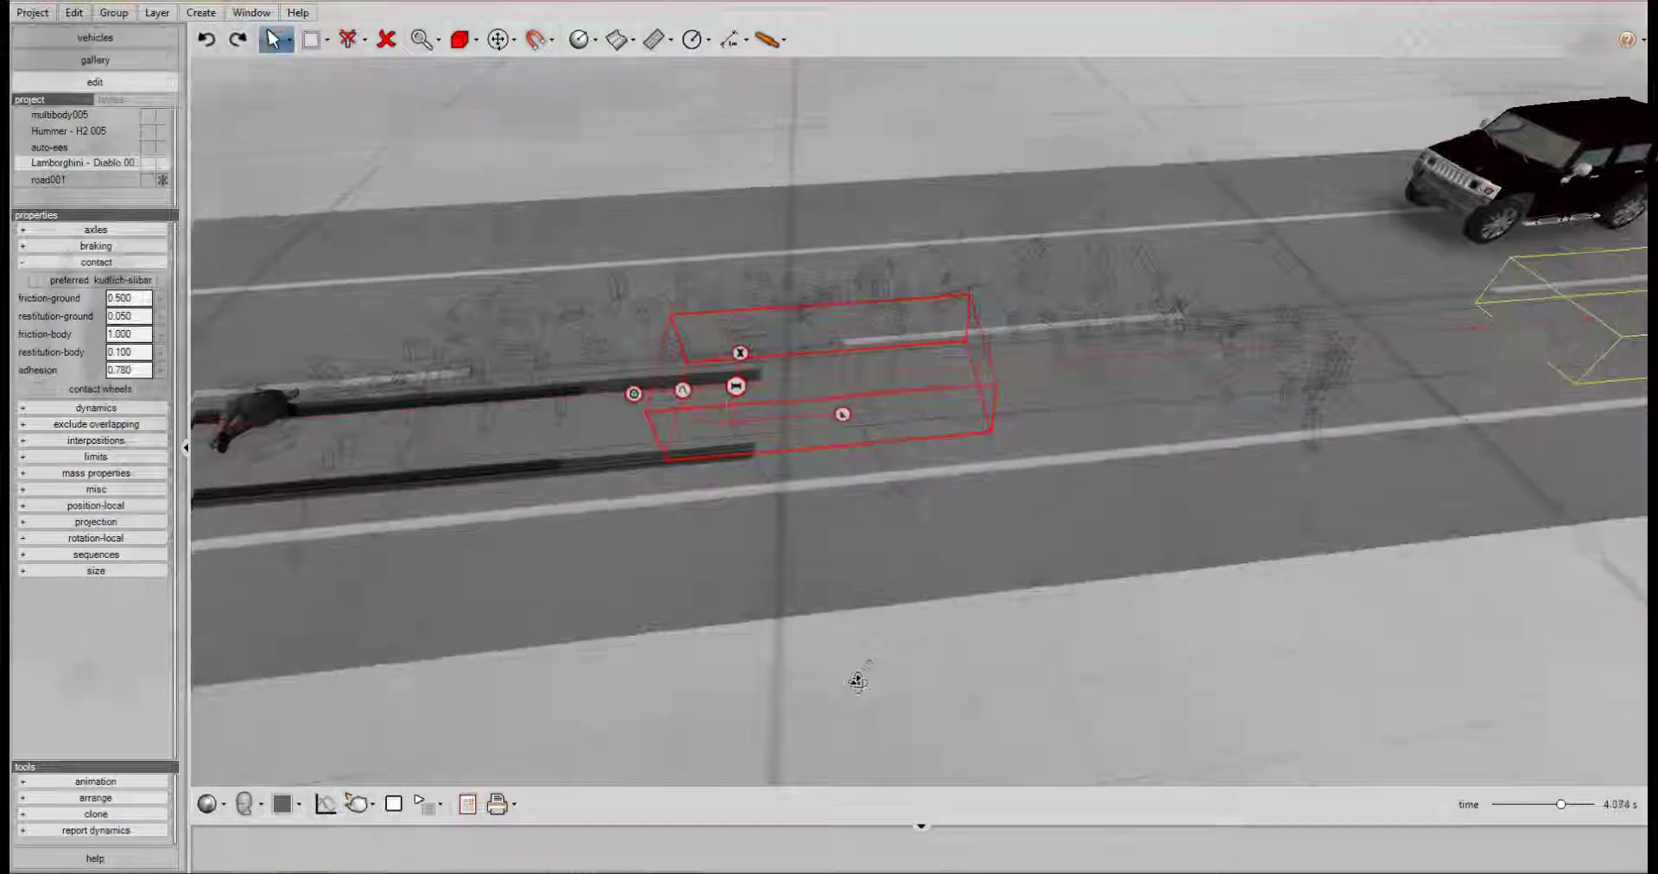
pyautogui.scroll(-1, 860, 684)
pyautogui.moveTo(860, 683); pyautogui.dragTo(829, 562, button='middle')
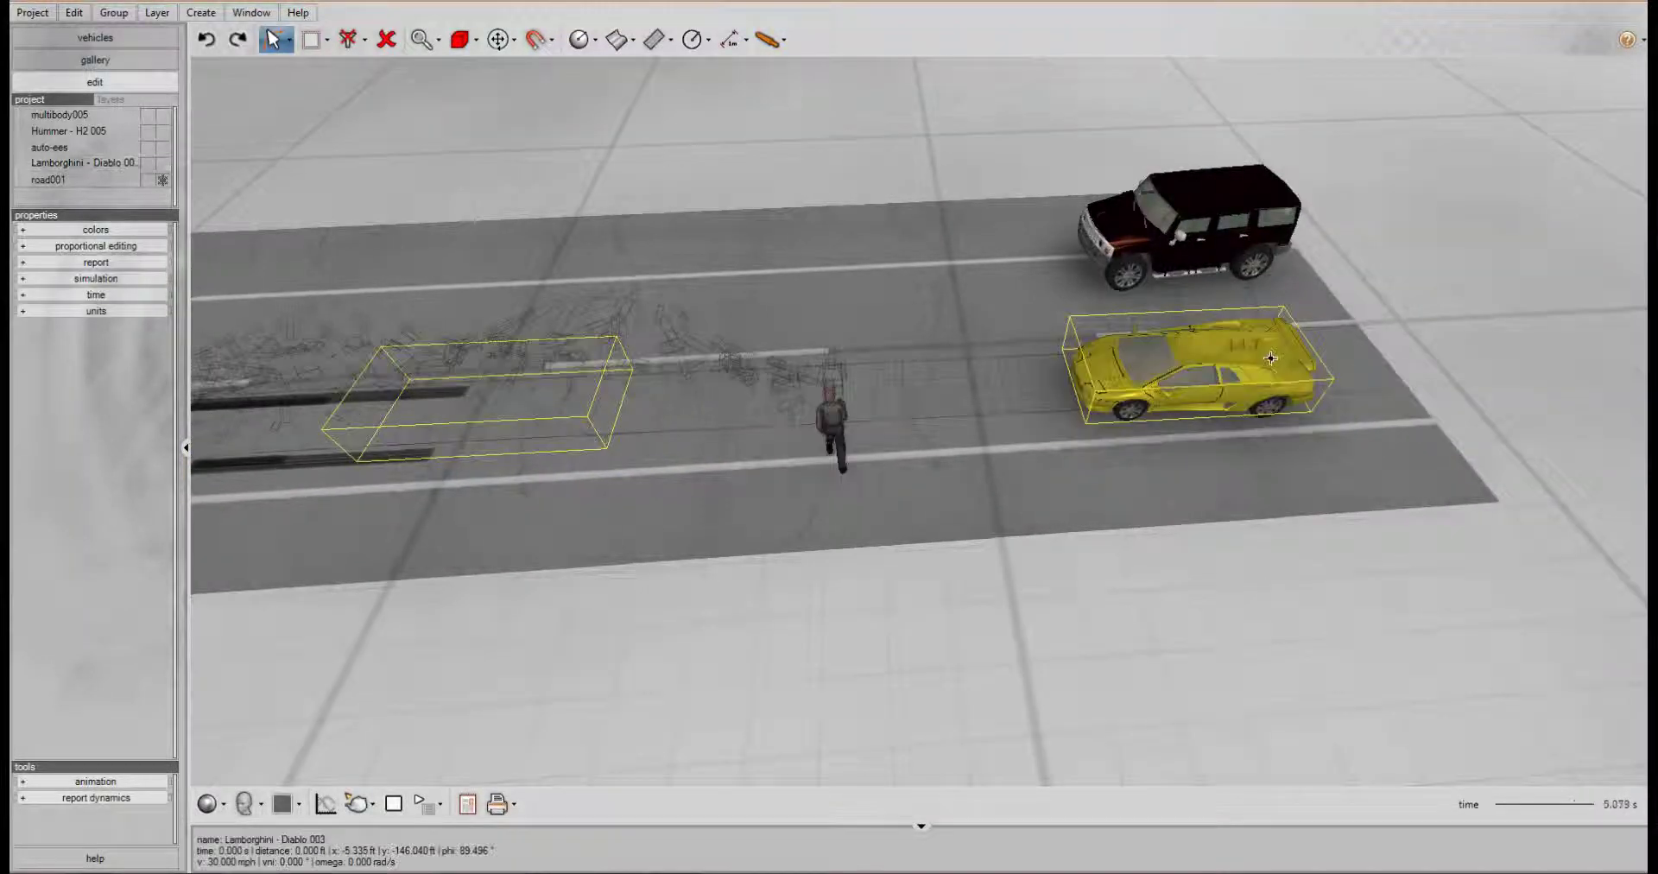
# Step: Move the Lamborghini off the far side of the road and change its initial speed so it stays parked
pyautogui.moveTo(1270, 359); pyautogui.dragTo(1233, 95)
pyautogui.rightClick(1144, 112)
pyautogui.click(1397, 158)
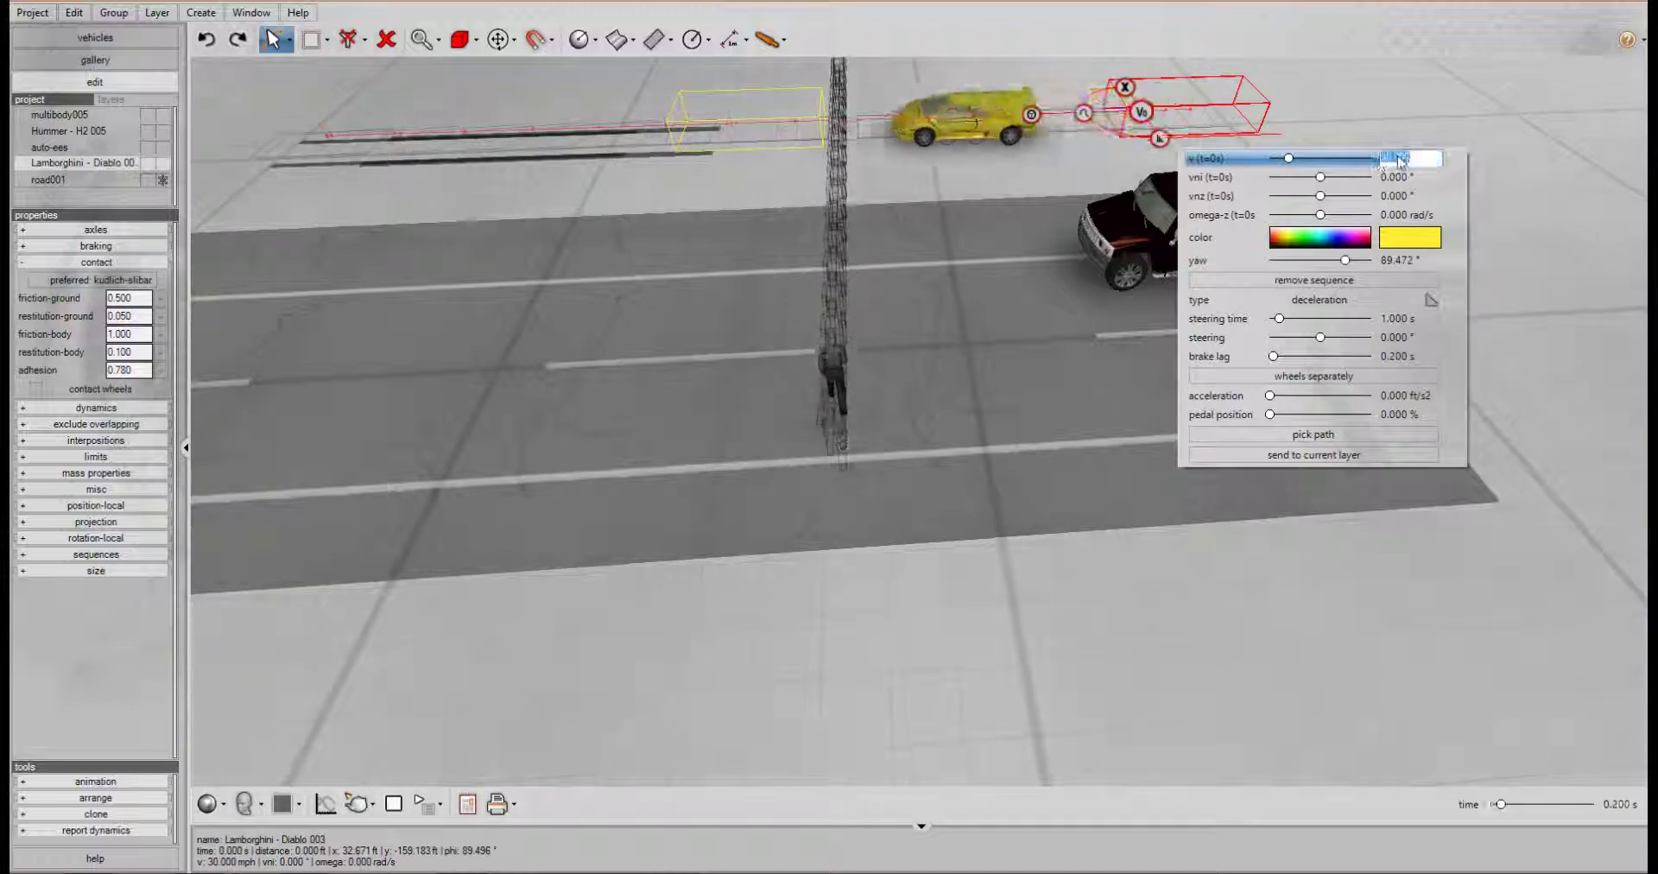
# Step: Move the Hummer into the lane the Lamborghini occupied and set its initial speed to 20 mph
pyautogui.click(1188, 220)
pyautogui.moveTo(1187, 223); pyautogui.dragTo(1314, 364)
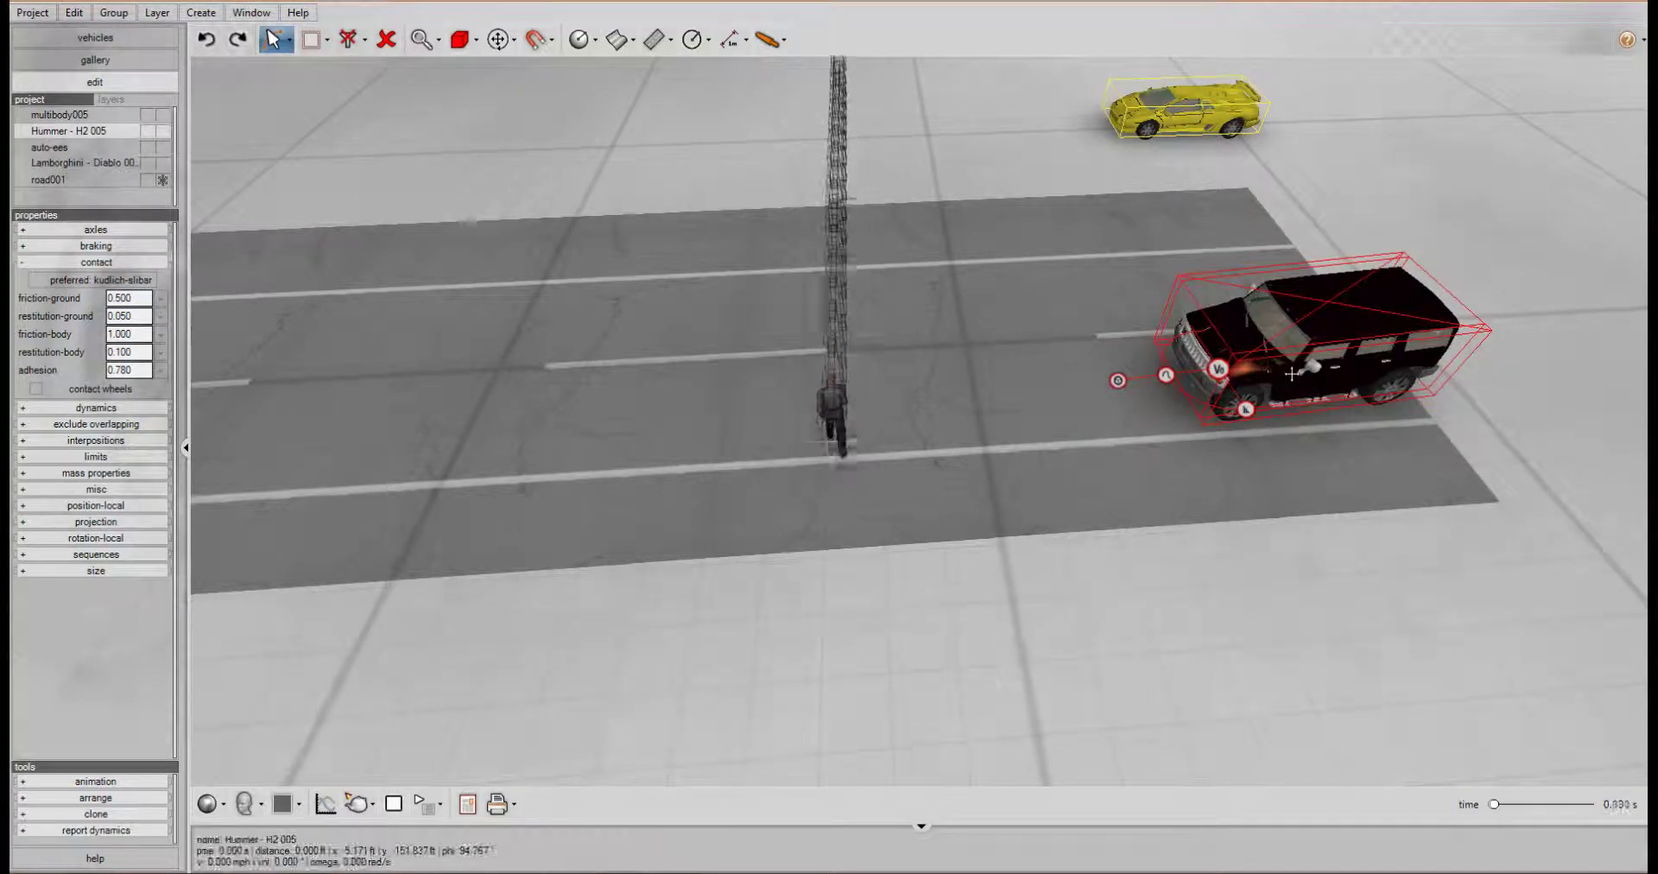
pyautogui.click(1296, 374)
pyautogui.doubleClick(1565, 428)
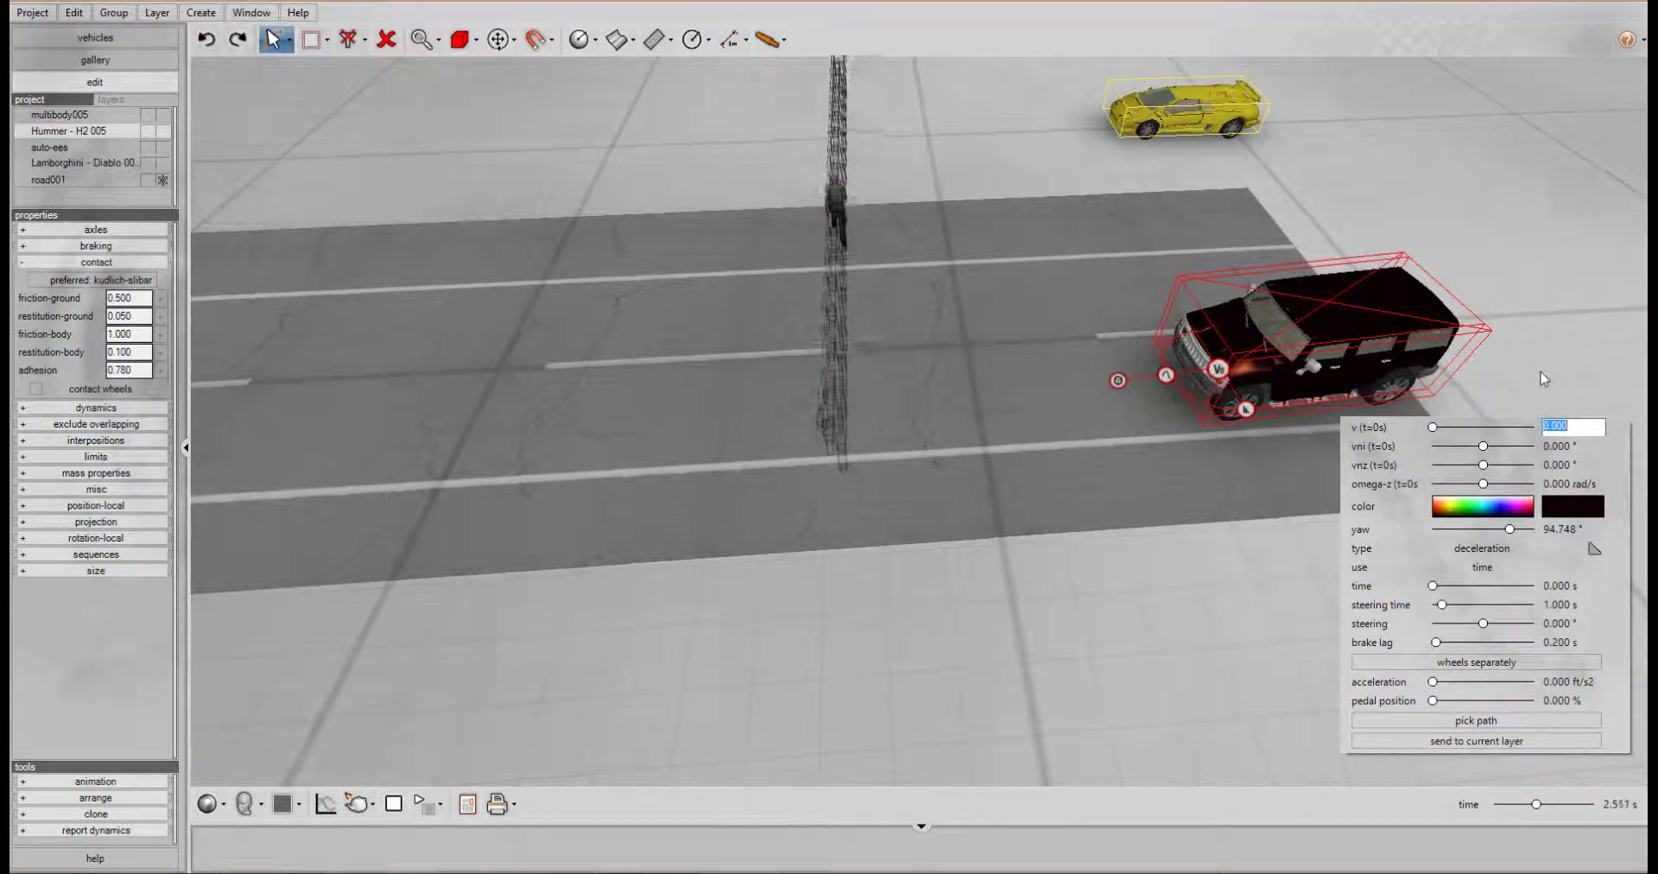
pyautogui.write('20')
pyautogui.press('Return')
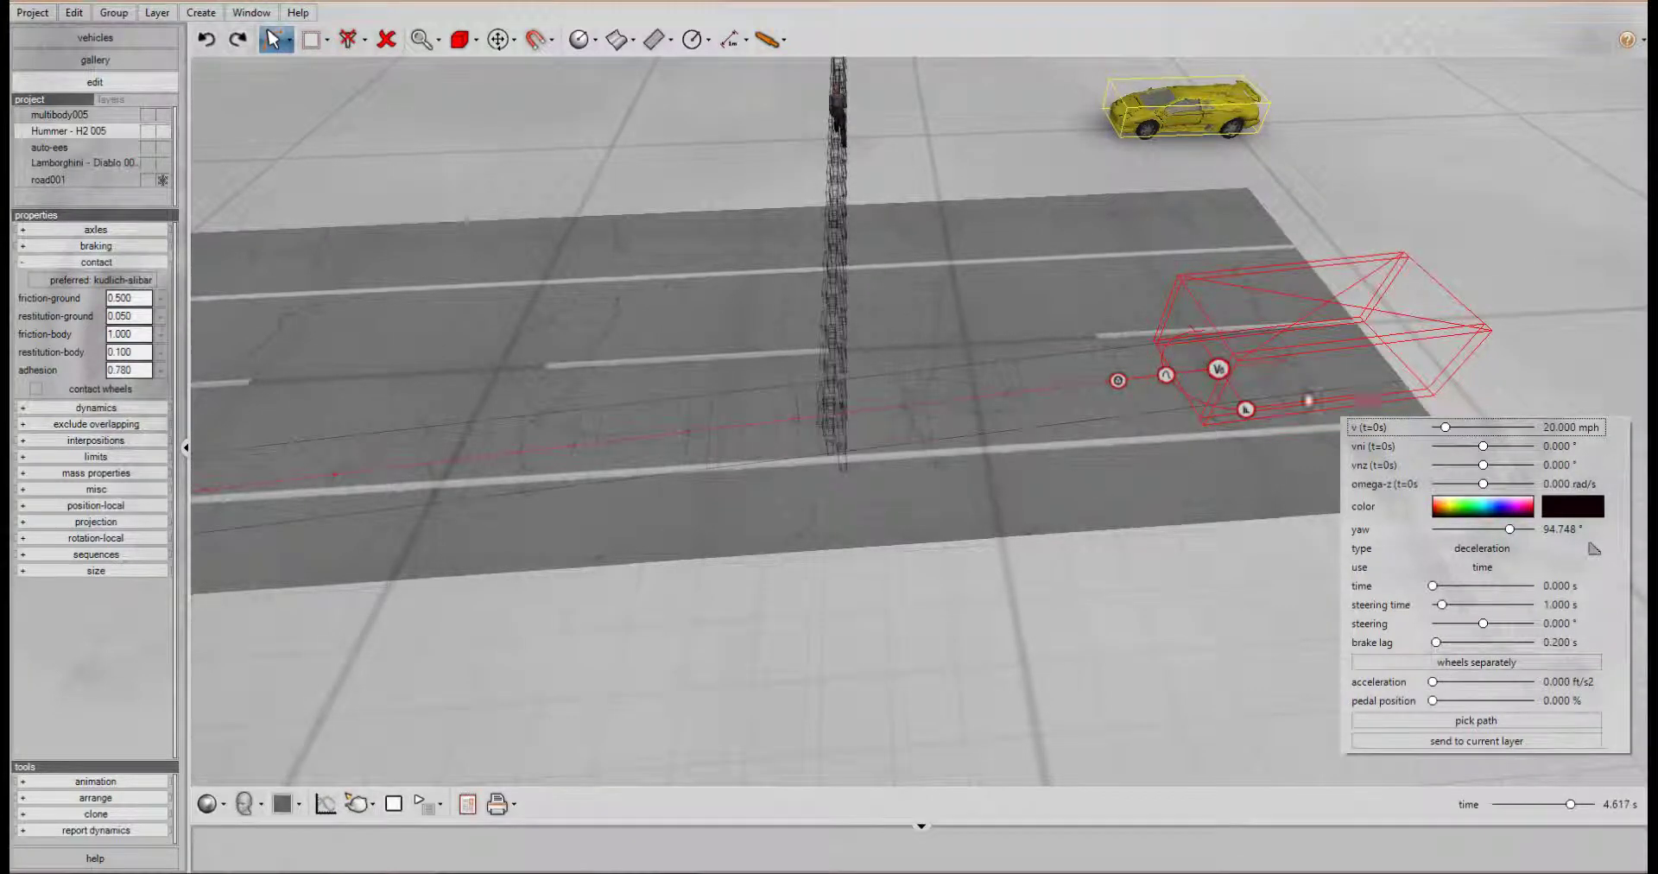
# Step: Steer the Hummer's path toward the far lane and check its collision with the pedestrian
pyautogui.moveTo(1117, 379); pyautogui.dragTo(1072, 338)
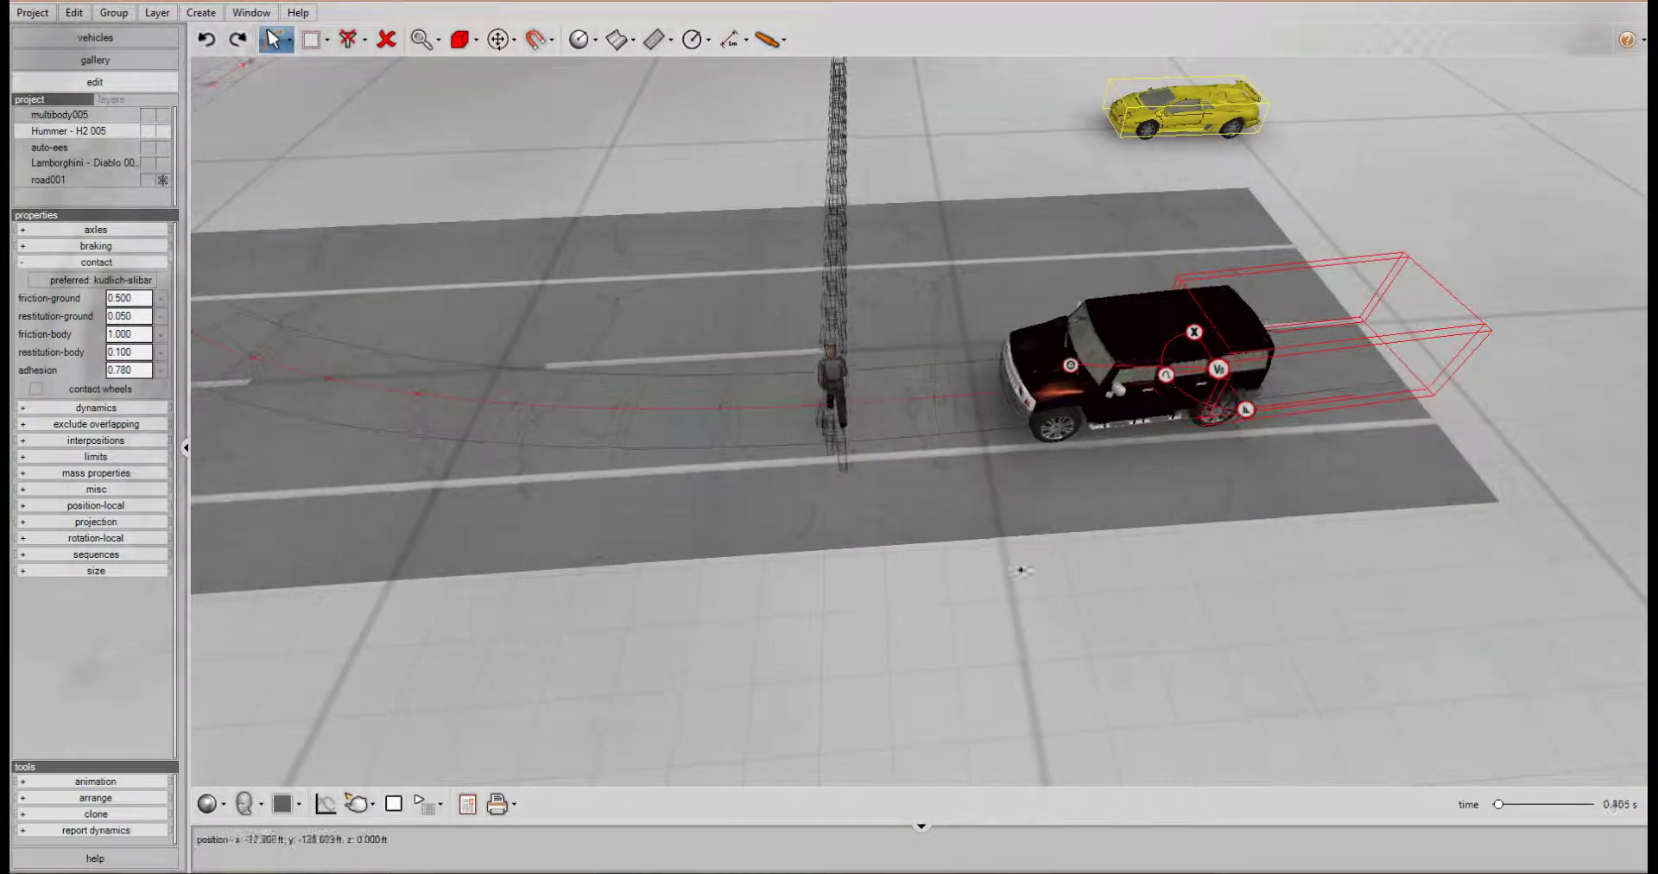
pyautogui.moveTo(960, 628); pyautogui.dragTo(1044, 569, button='middle')
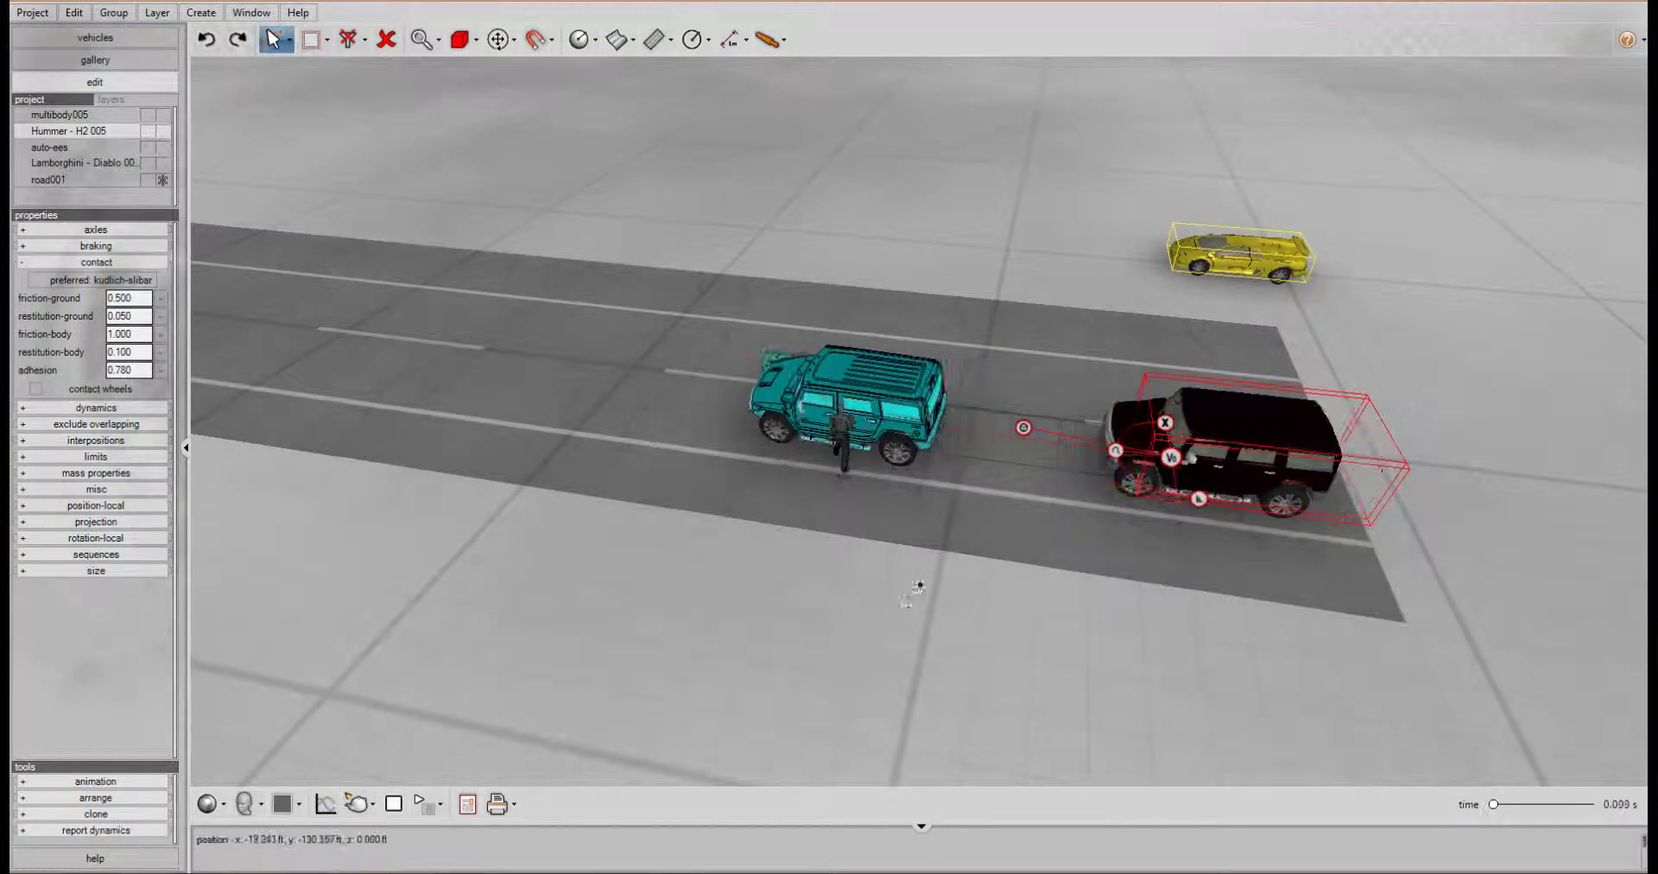
pyautogui.moveTo(919, 586); pyautogui.dragTo(969, 658, button='middle')
pyautogui.click(969, 659)
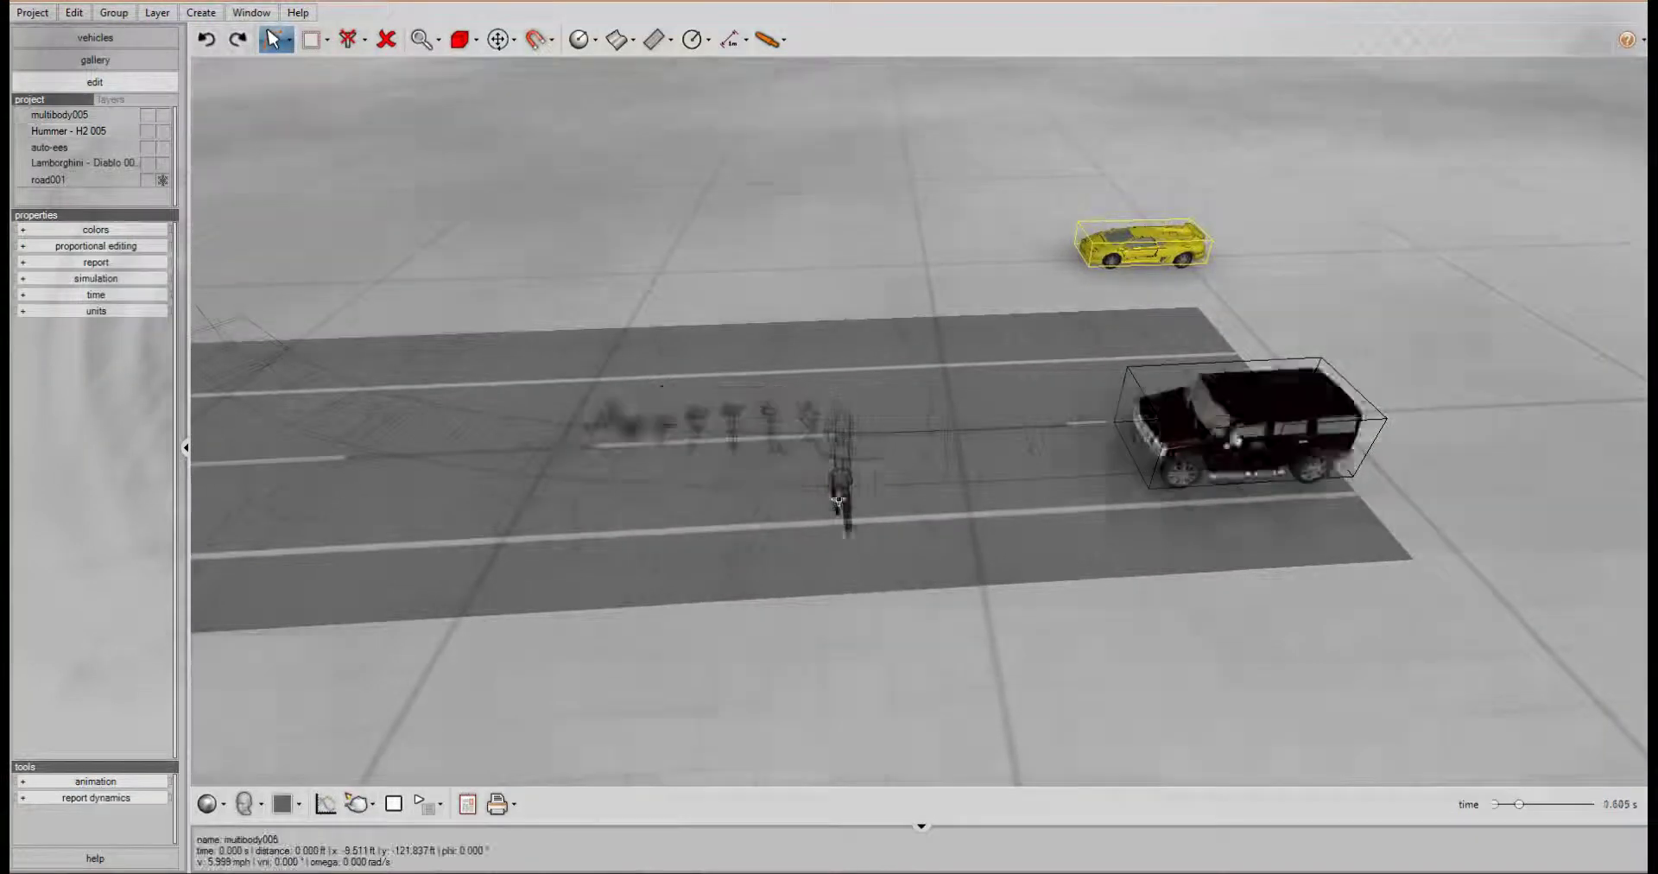
pyautogui.click(930, 556)
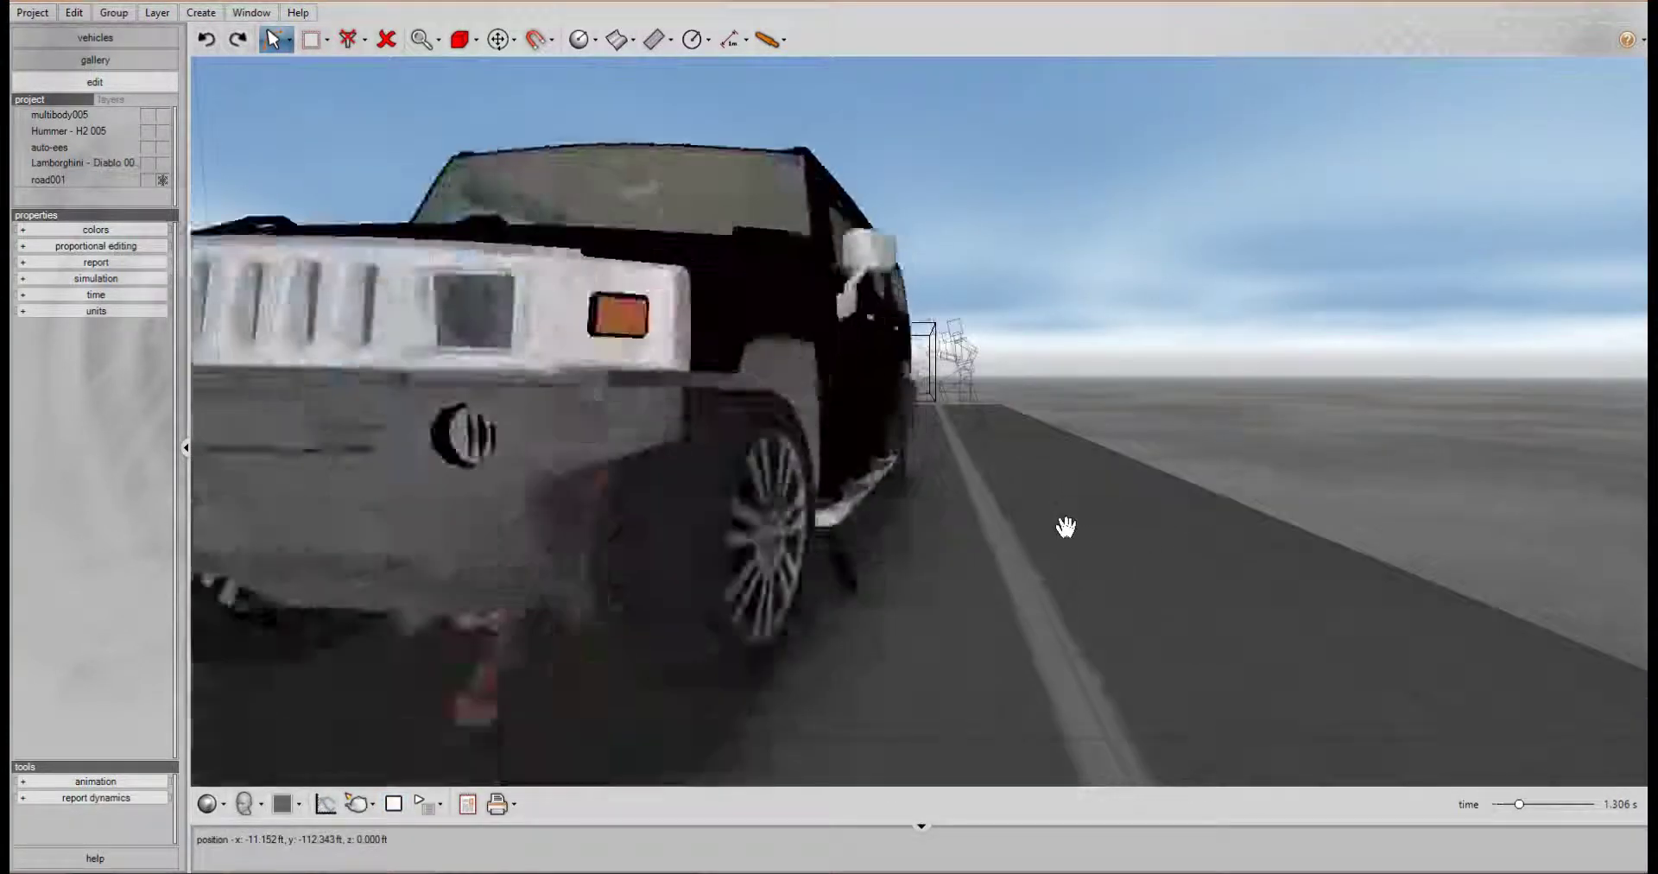
# Step: Examine the Hummer's impact and the pedestrian's trajectory and resting position from several angles
pyautogui.keyDown('alt'); pyautogui.moveTo(1064, 527); pyautogui.dragTo(1013, 527, button='middle'); pyautogui.keyUp('alt')
pyautogui.moveTo(1013, 527); pyautogui.dragTo(785, 604)
pyautogui.scroll(-3, 799, 610)
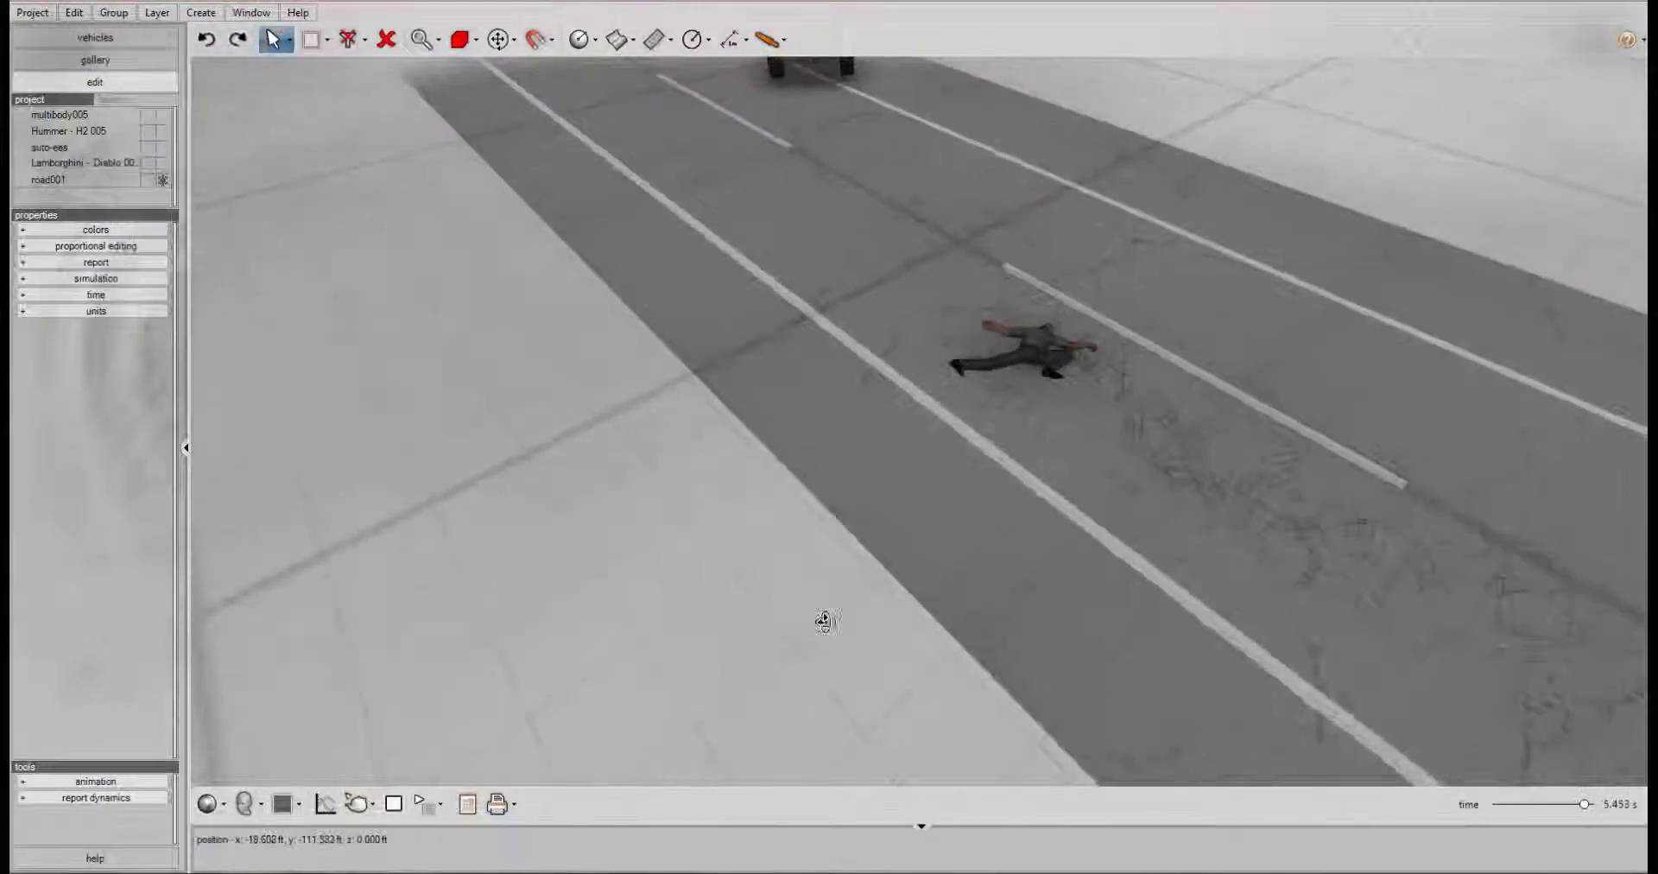
pyautogui.moveTo(825, 622)
pyautogui.keyDown('alt'); pyautogui.mouseDown(button='middle')
pyautogui.moveTo(858, 577)
pyautogui.moveTo(843, 621)
pyautogui.mouseUp(button='middle'); pyautogui.keyUp('alt')
pyautogui.moveTo(844, 621); pyautogui.dragTo(1251, 559)
pyautogui.moveTo(1334, 497); pyautogui.dragTo(1177, 640)
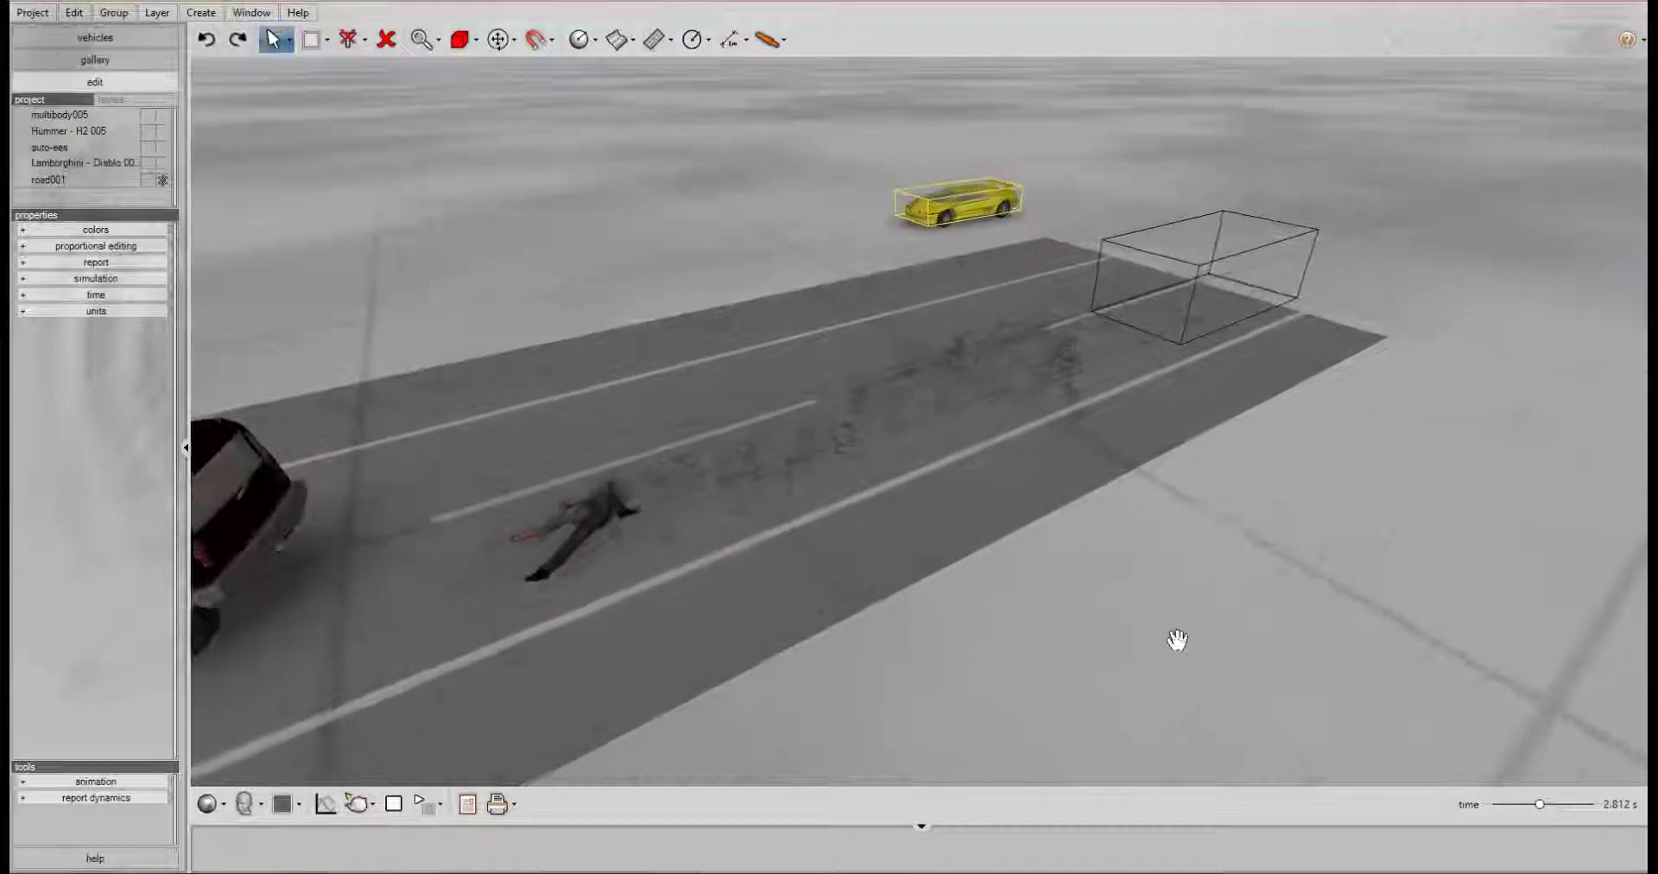
pyautogui.moveTo(1251, 518); pyautogui.dragTo(1280, 377, button='right')
# Step: Try an initial speed of 30 mph for the Hummer, and raise it to 50 mph
pyautogui.click(1313, 299)
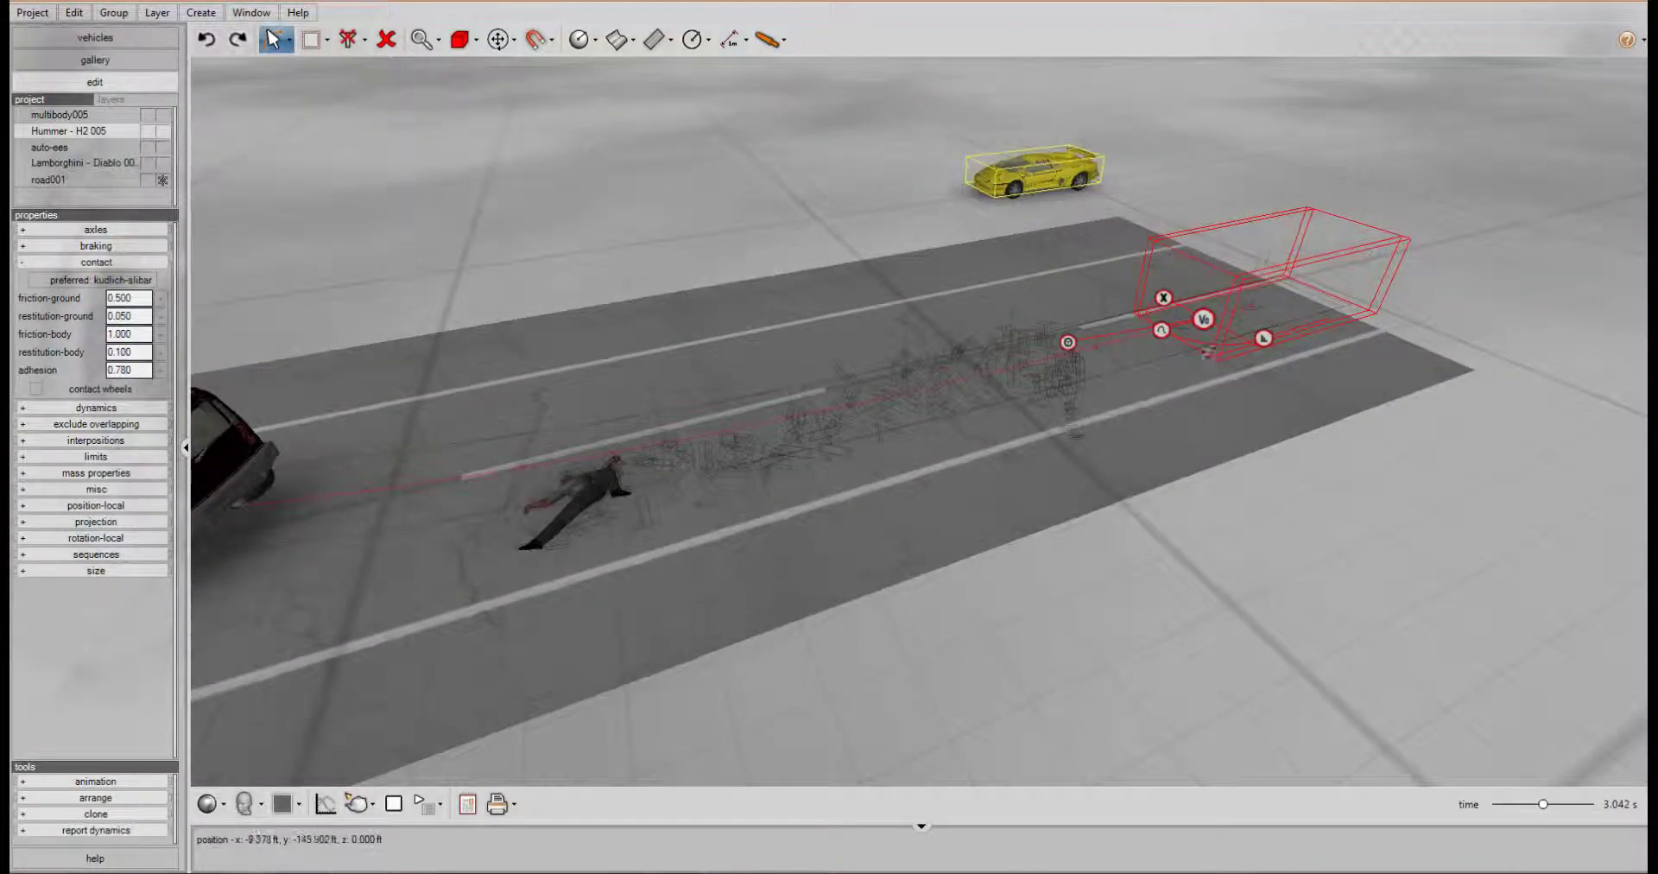
pyautogui.rightClick(1301, 339)
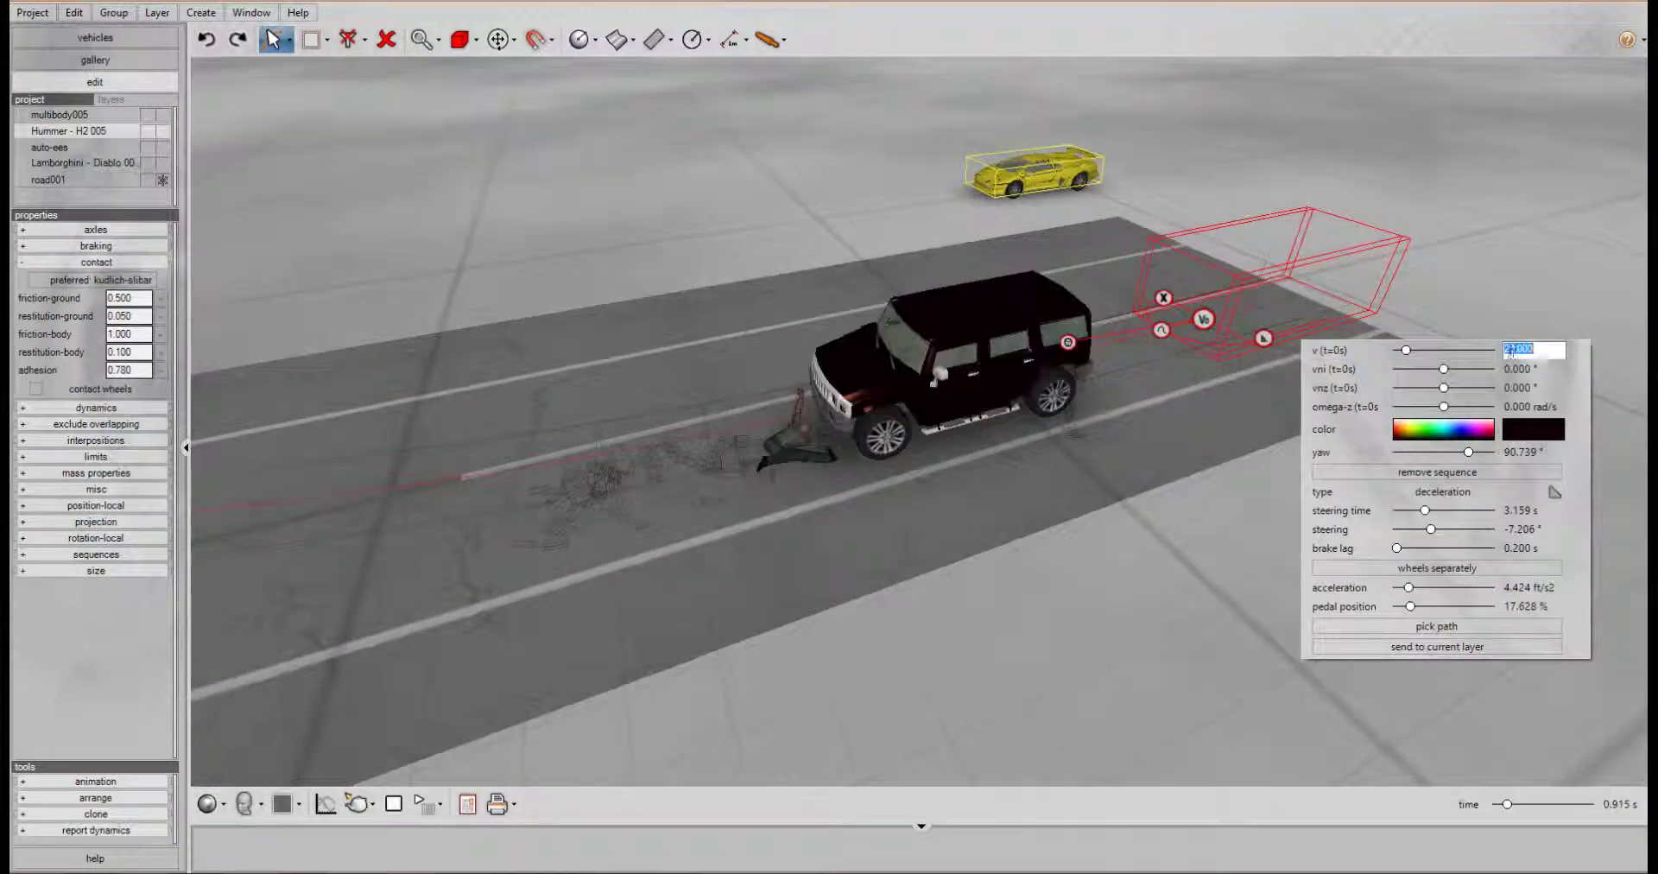
pyautogui.write('30')
pyautogui.press('Return')
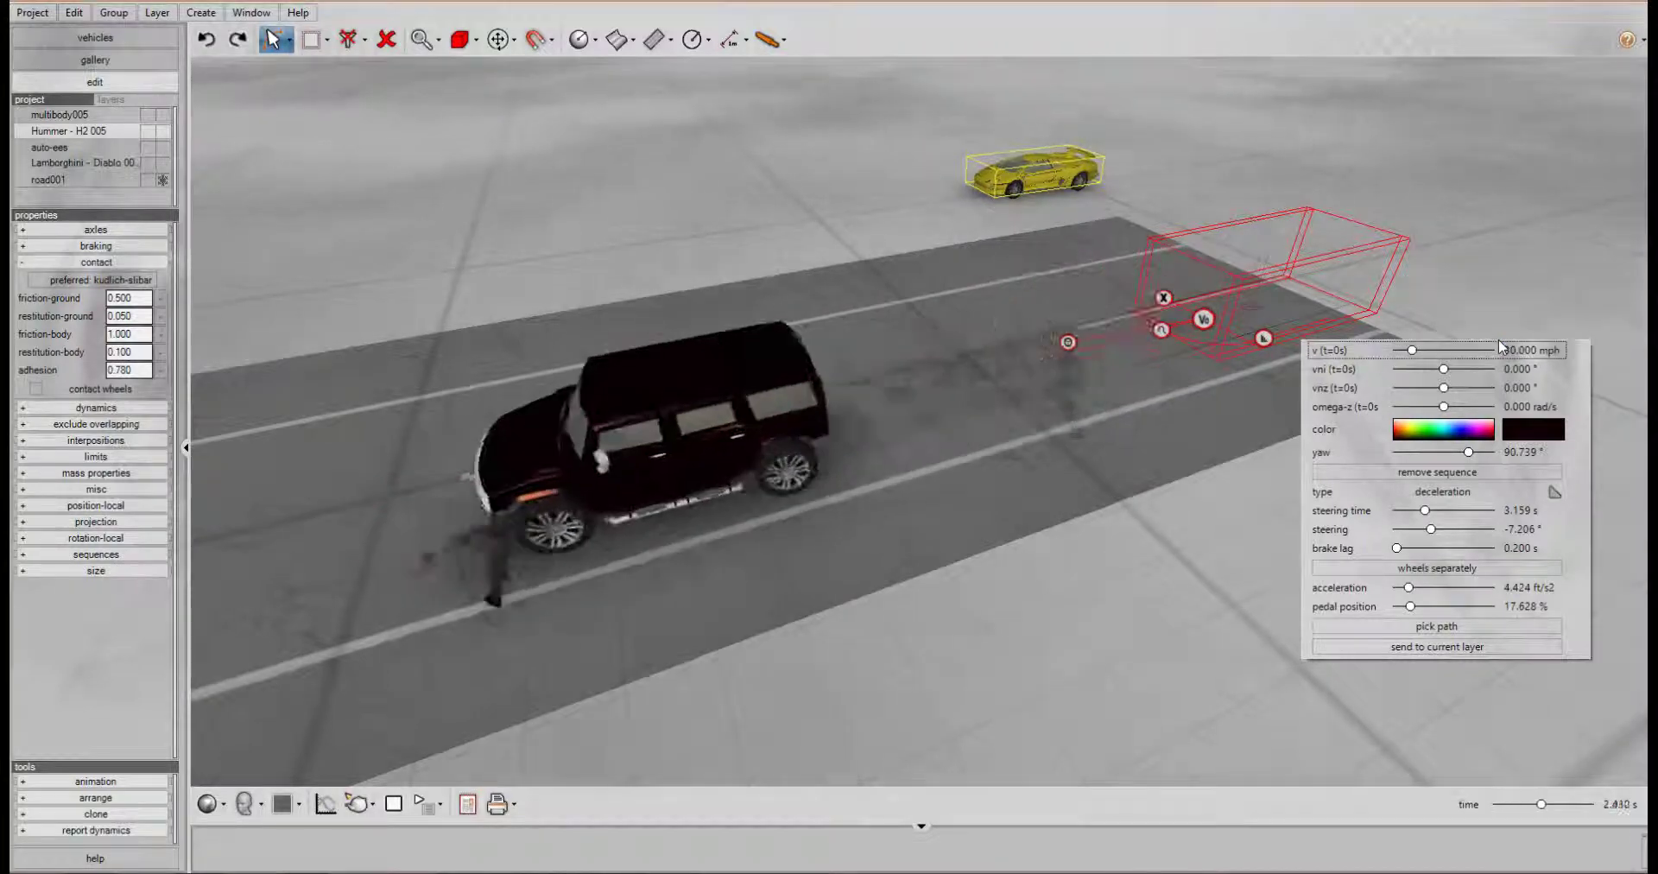
pyautogui.click(1531, 349)
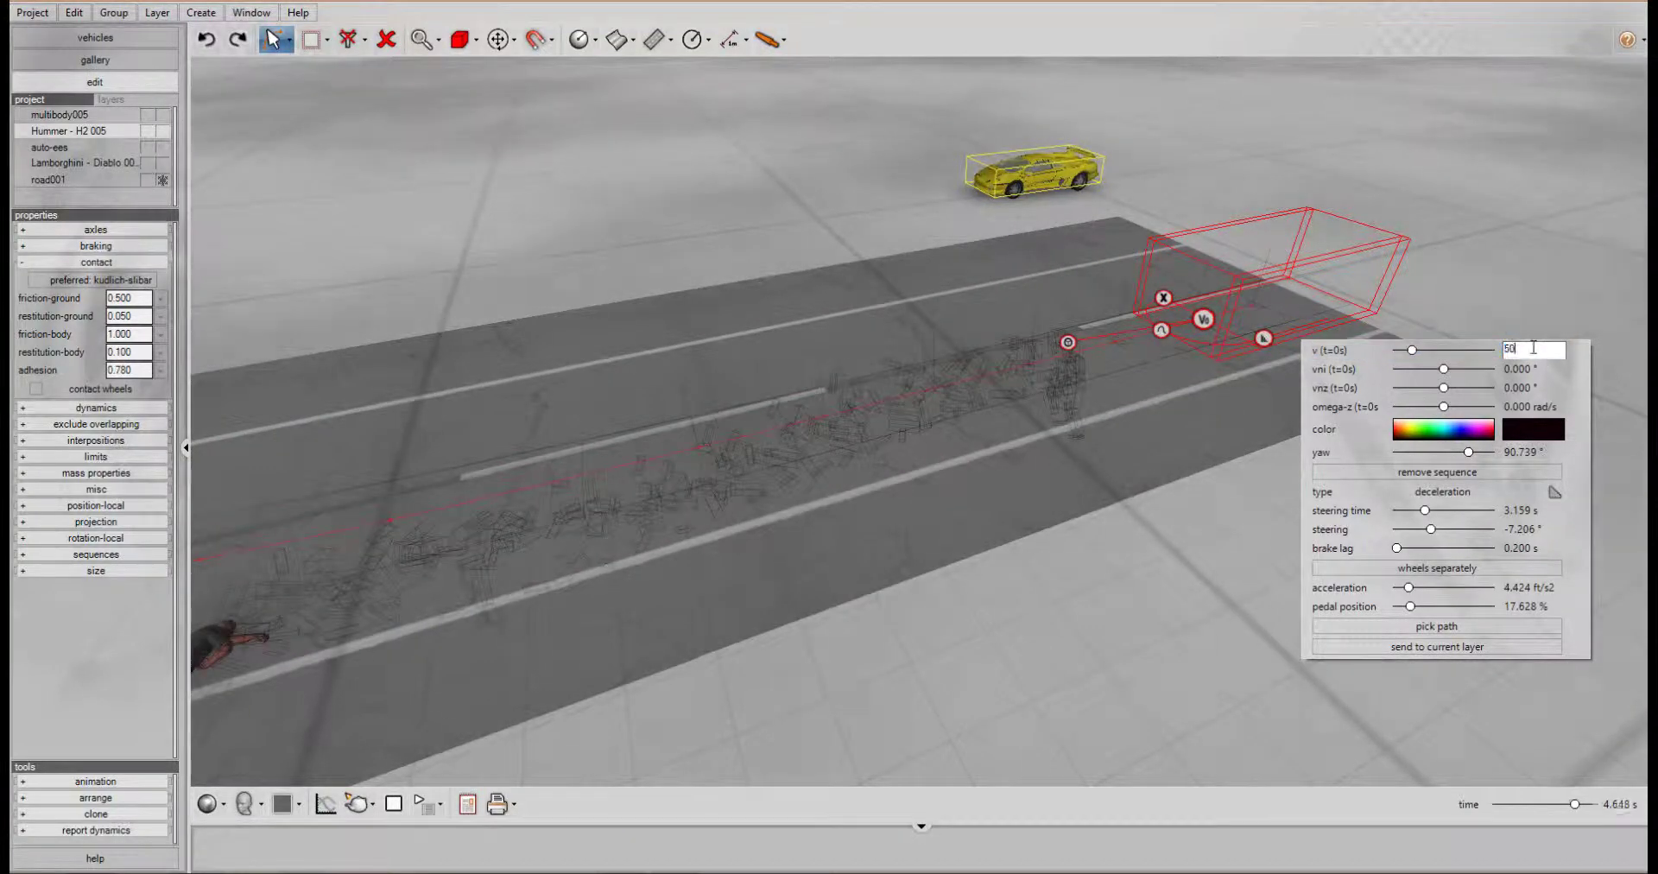
pyautogui.press('Return')
# Step: Increase the Hummer's braking with its in-scene handle so it skids from just past its starting position
pyautogui.moveTo(980, 643); pyautogui.dragTo(840, 648, button='middle')
pyautogui.moveTo(840, 648); pyautogui.dragTo(844, 588)
pyautogui.moveTo(844, 588); pyautogui.dragTo(950, 627, button='middle')
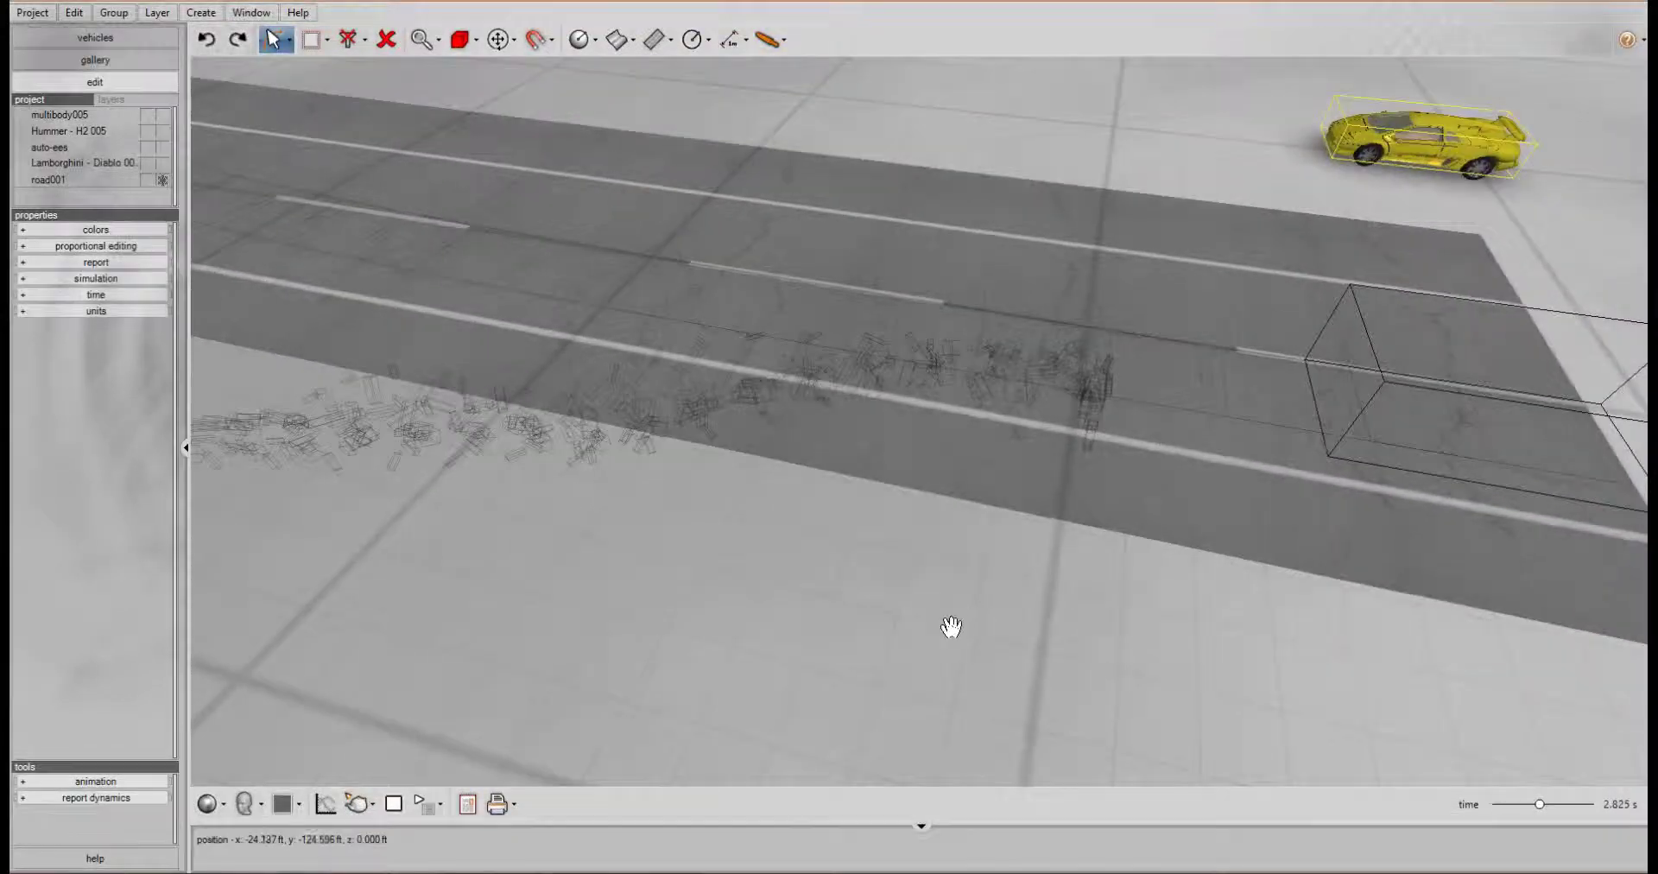
pyautogui.click(1406, 452)
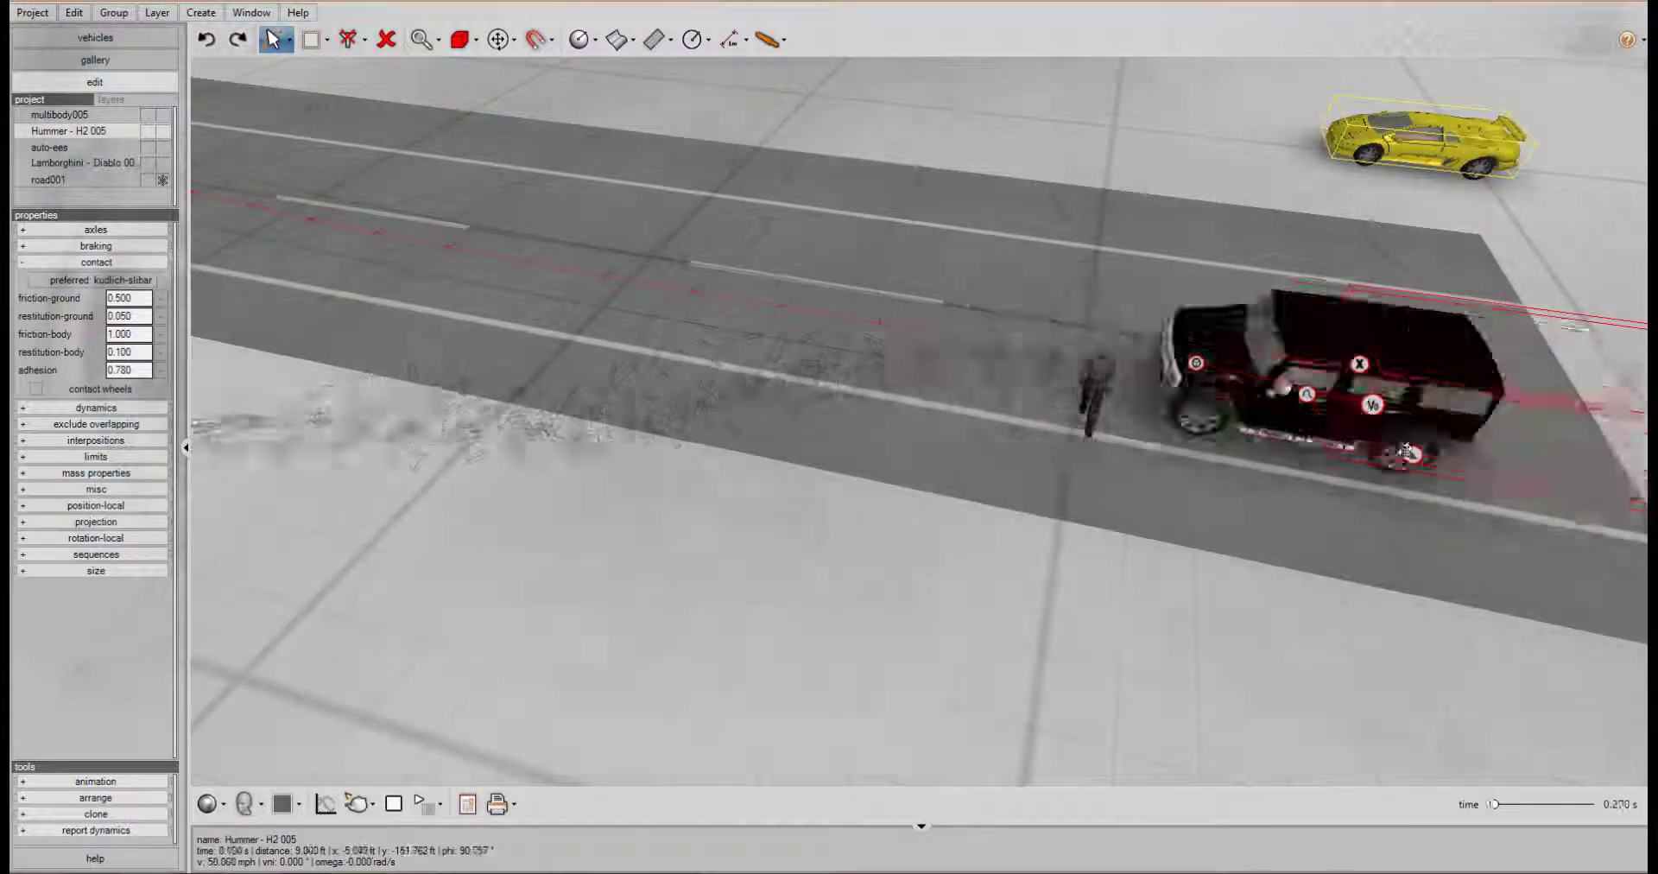
pyautogui.moveTo(1406, 451); pyautogui.dragTo(1580, 480)
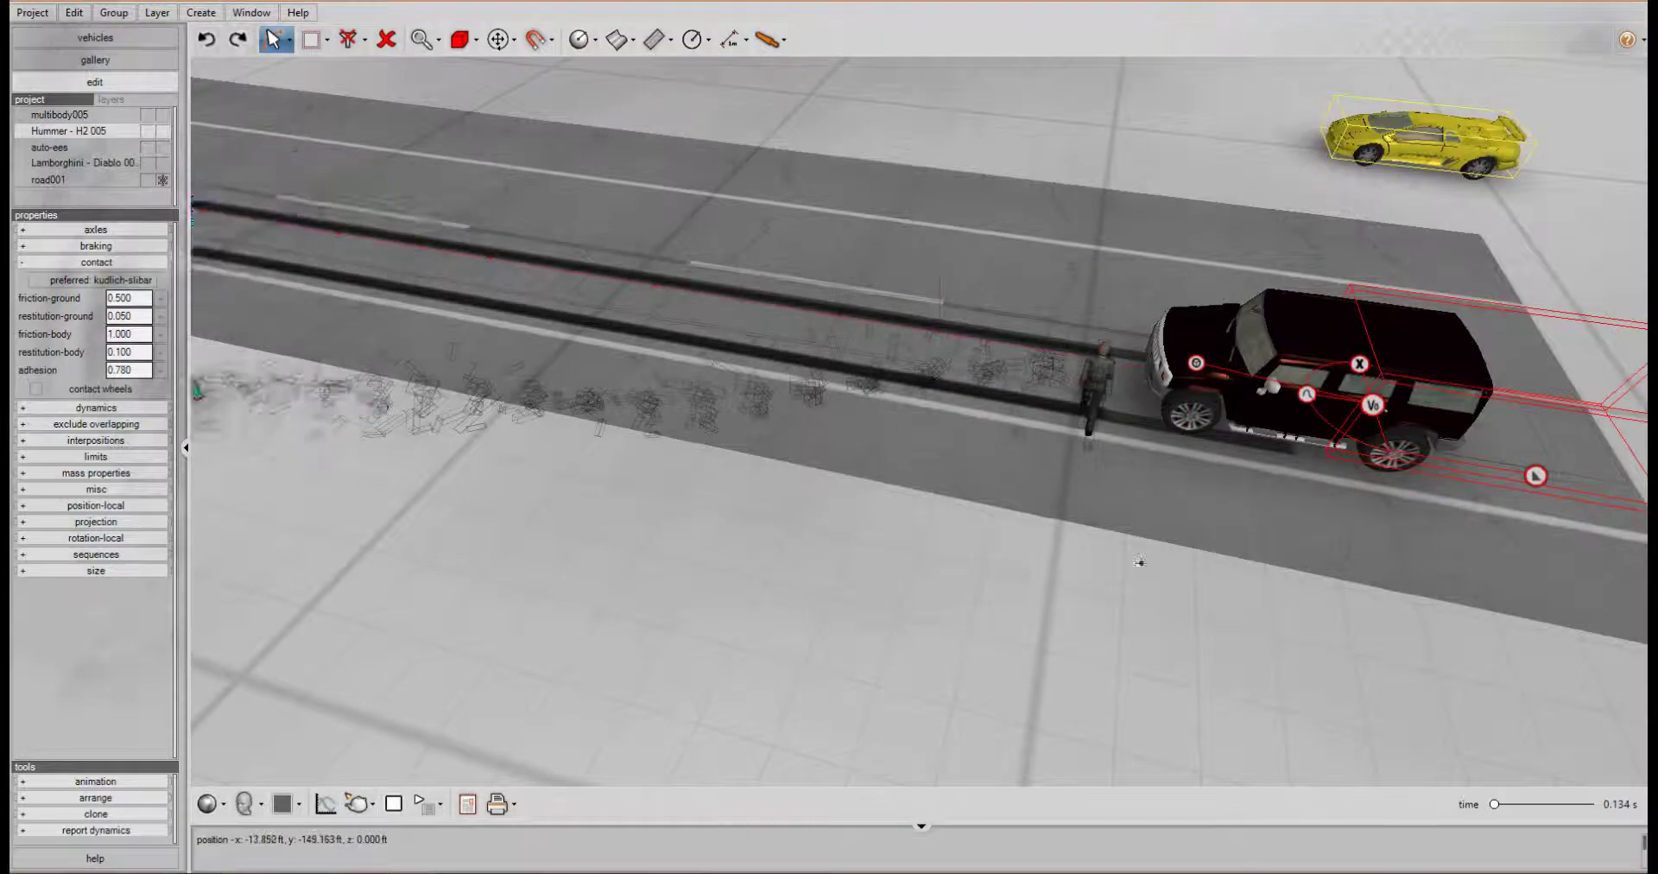
# Step: Shift the pedestrian's start slightly inward from the edge line, farther into the braking Hummer's path
pyautogui.click(1095, 436)
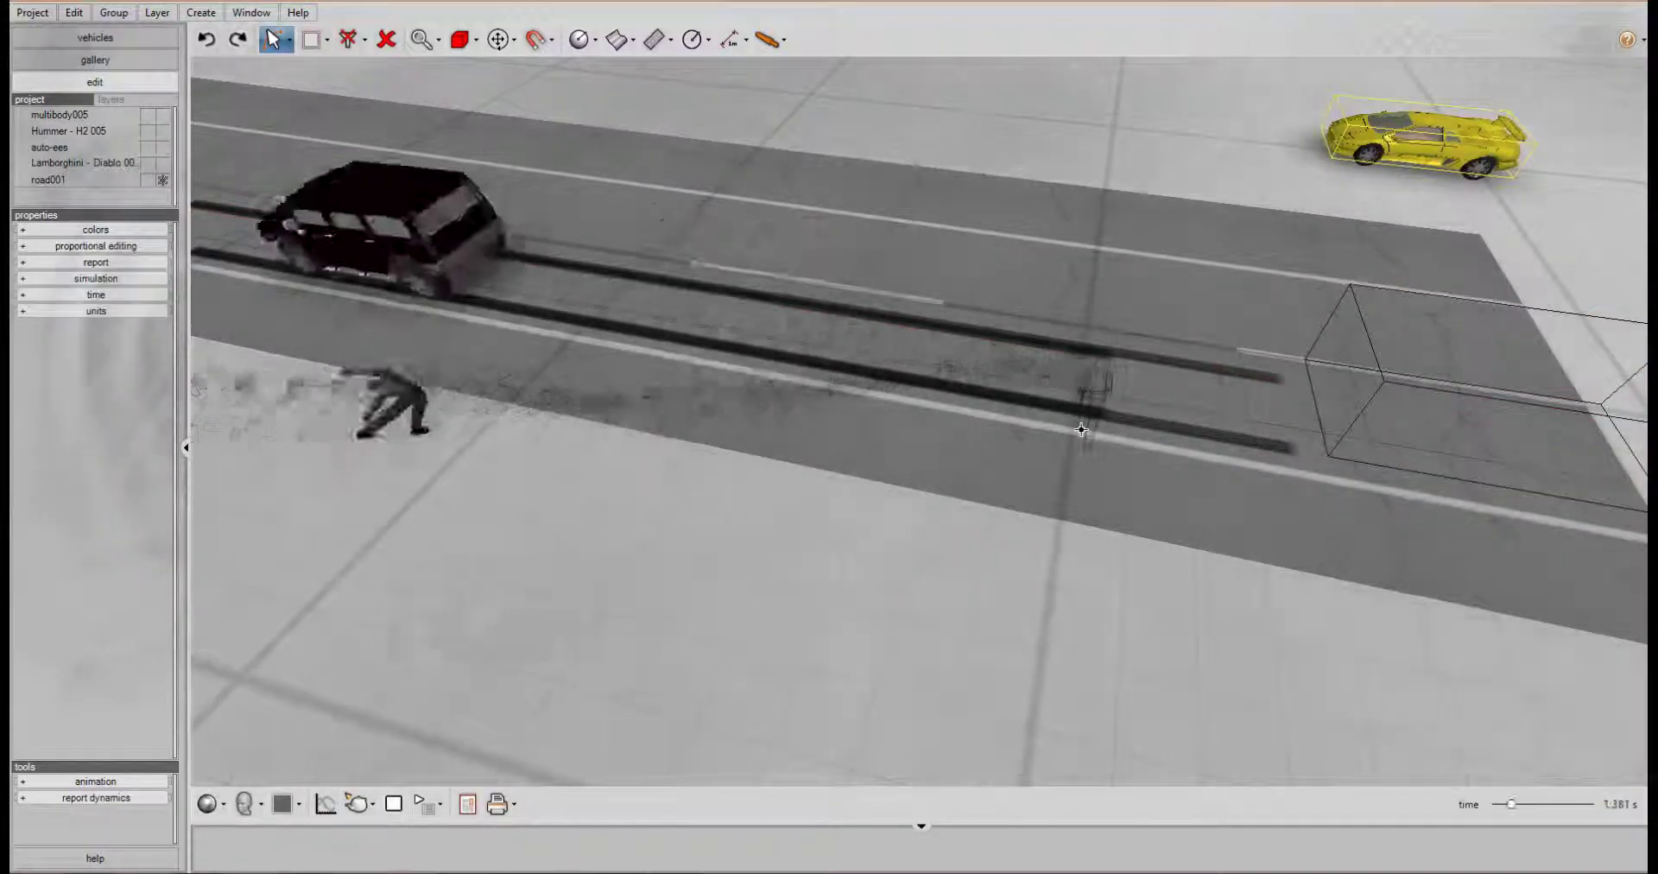
pyautogui.click(1093, 436)
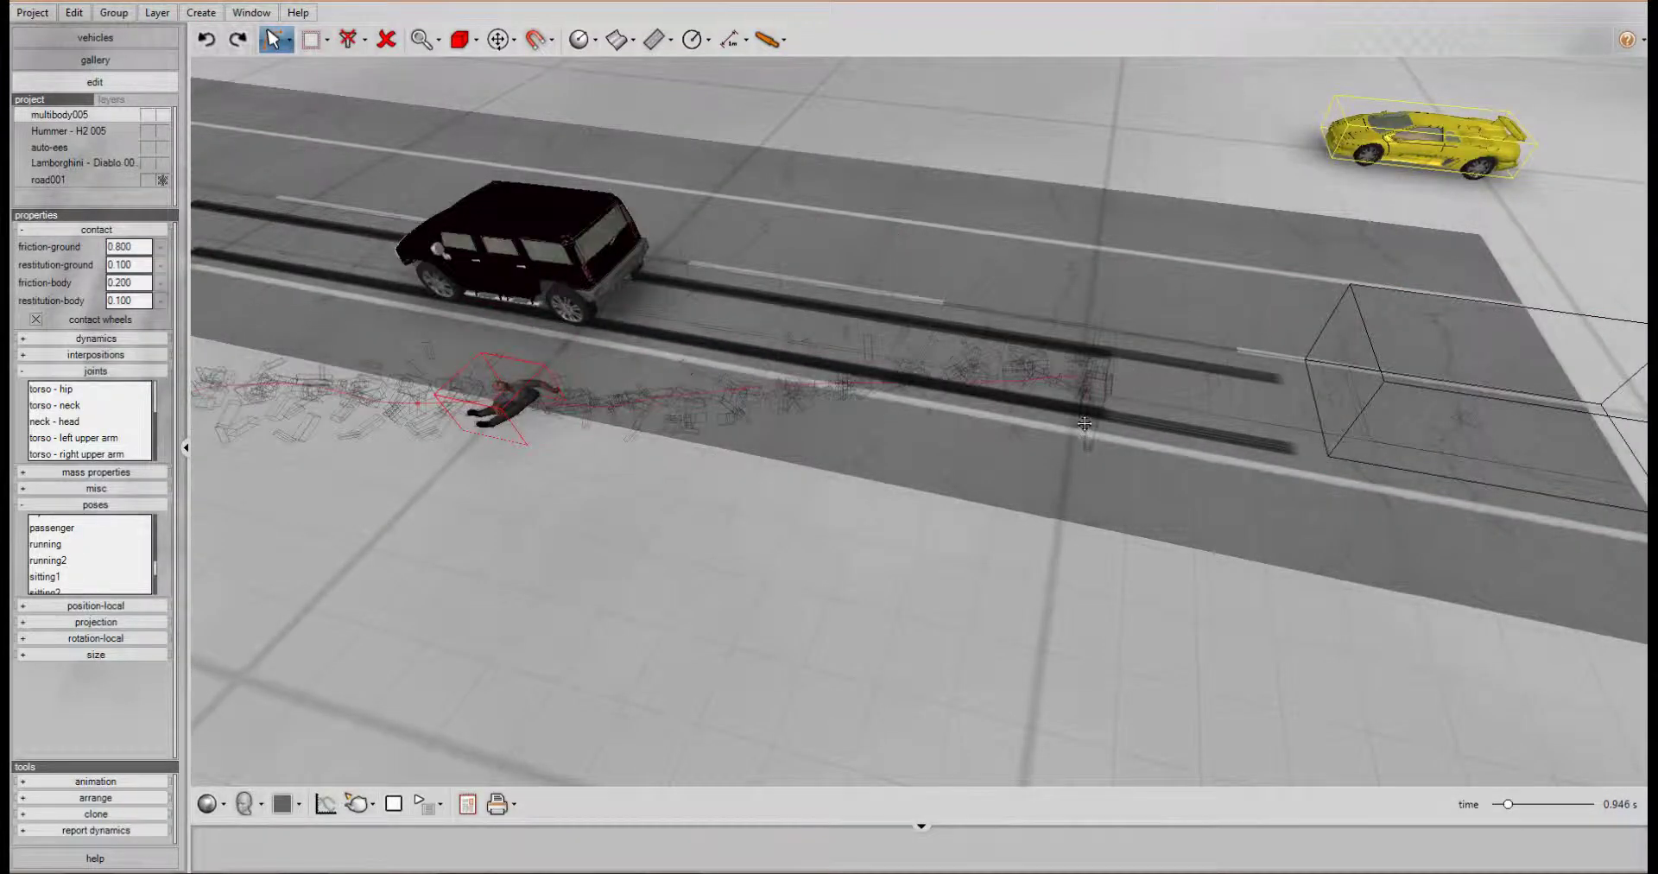
pyautogui.moveTo(1093, 436); pyautogui.dragTo(1081, 418)
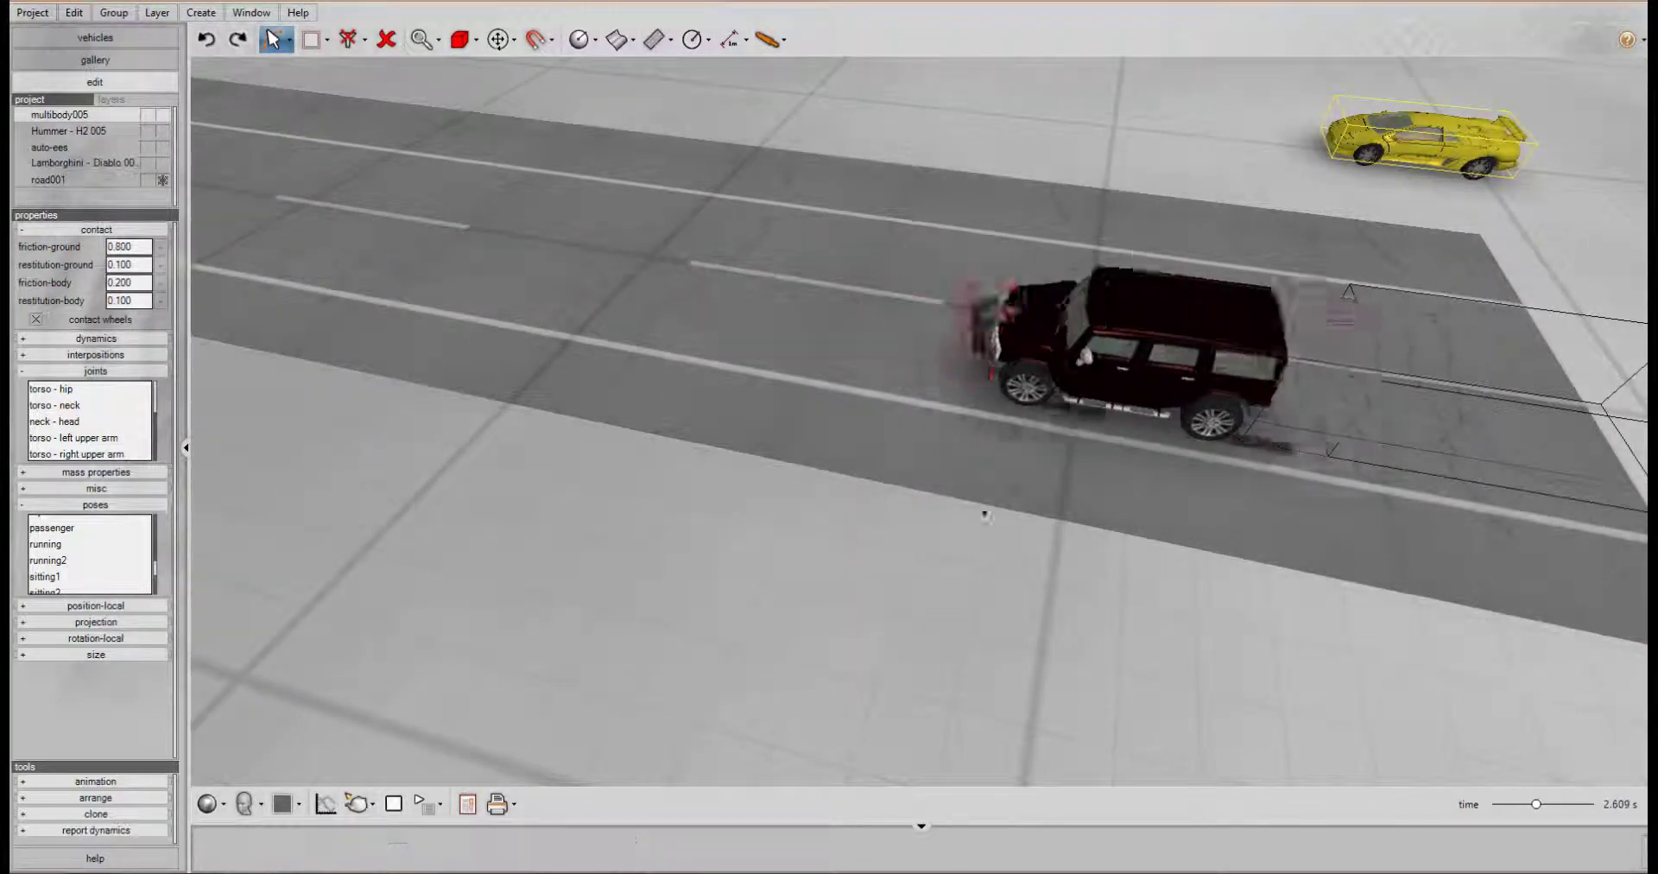
# Step: Follow the braking Hummer down the road to examine how the pedestrian is thrown and where he comes to rest
pyautogui.moveTo(788, 555); pyautogui.dragTo(780, 507, button='middle')
pyautogui.moveTo(753, 531); pyautogui.dragTo(1166, 511)
pyautogui.moveTo(642, 468); pyautogui.dragTo(943, 511, button='middle')
pyautogui.moveTo(915, 543); pyautogui.dragTo(1240, 352)
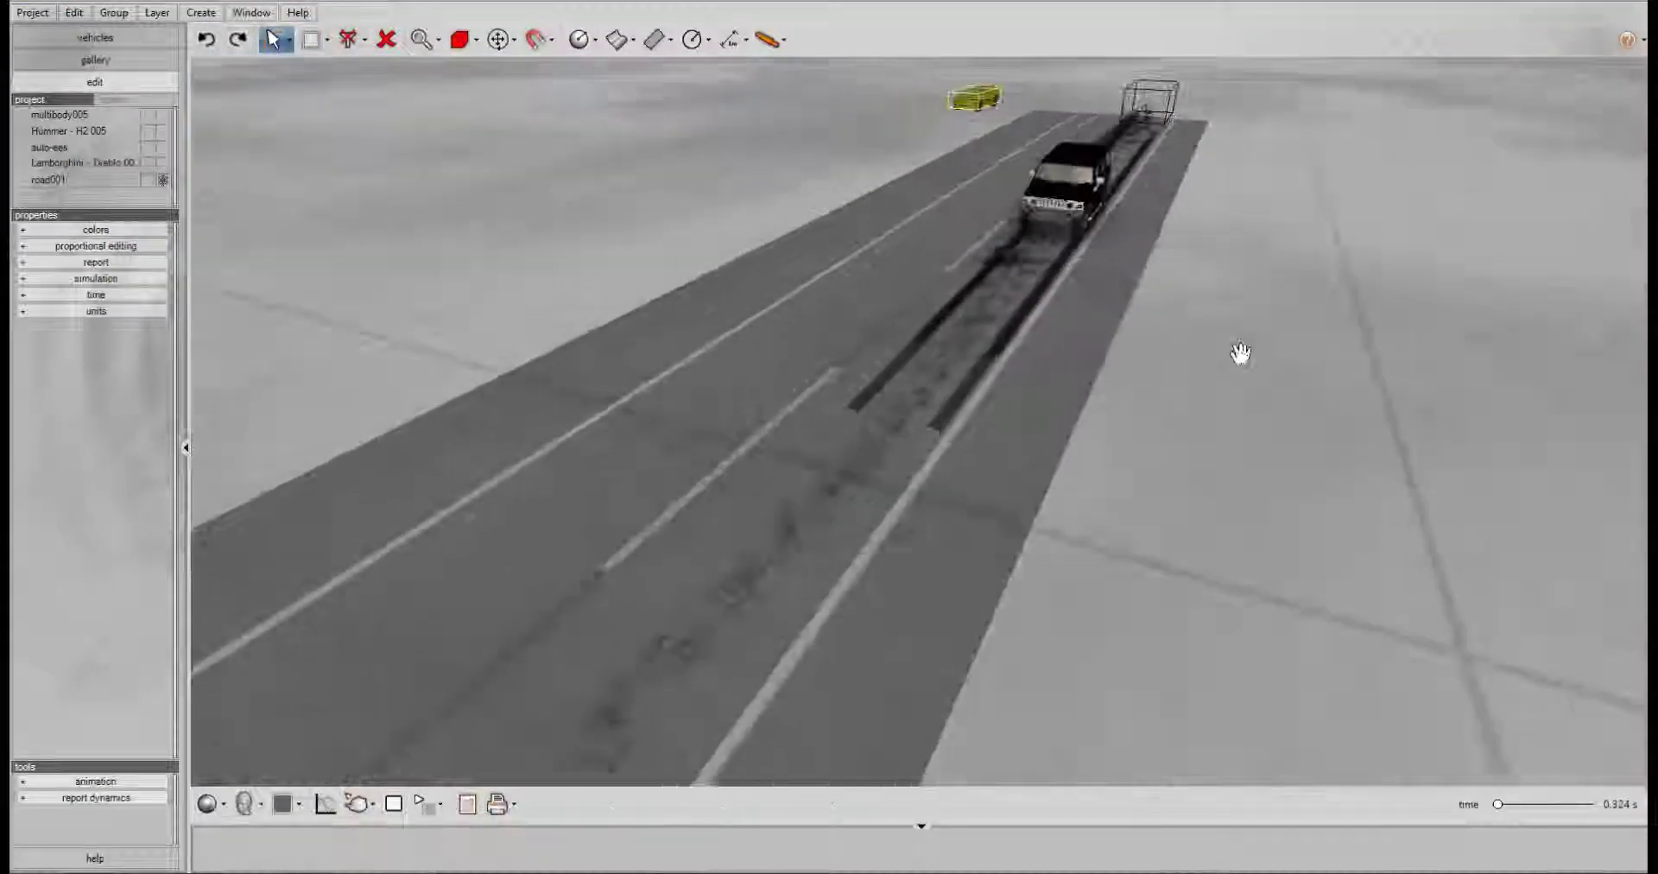
pyautogui.moveTo(1241, 353)
pyautogui.mouseDown(button='middle')
pyautogui.moveTo(1203, 408)
pyautogui.moveTo(1218, 347)
pyautogui.mouseUp(button='middle')
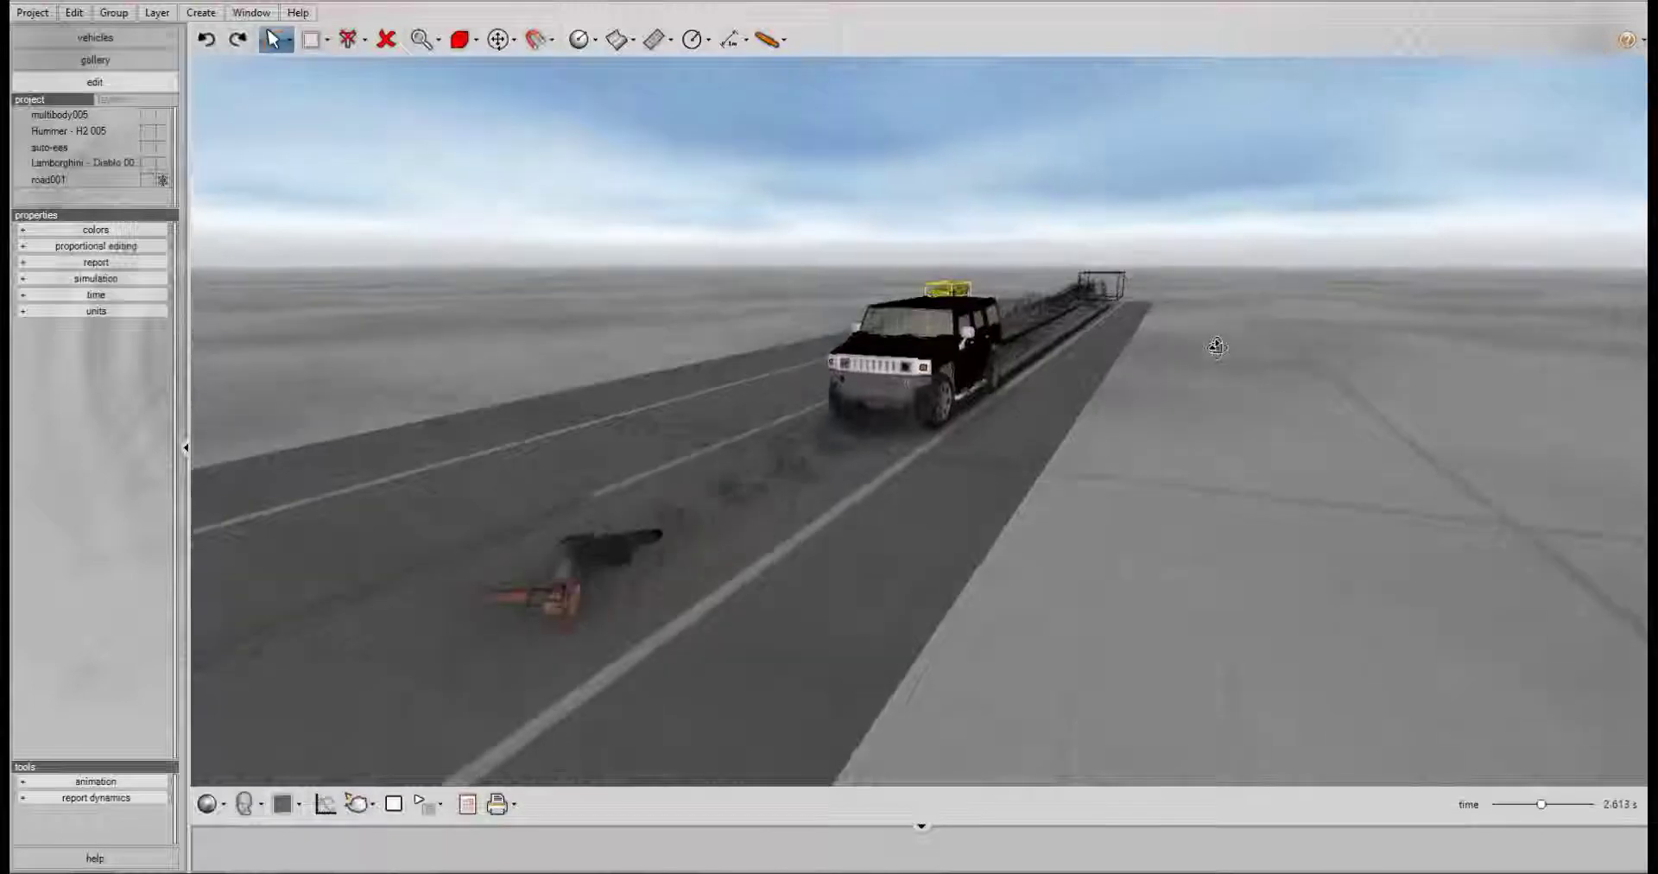
pyautogui.scroll(1, 1118, 475)
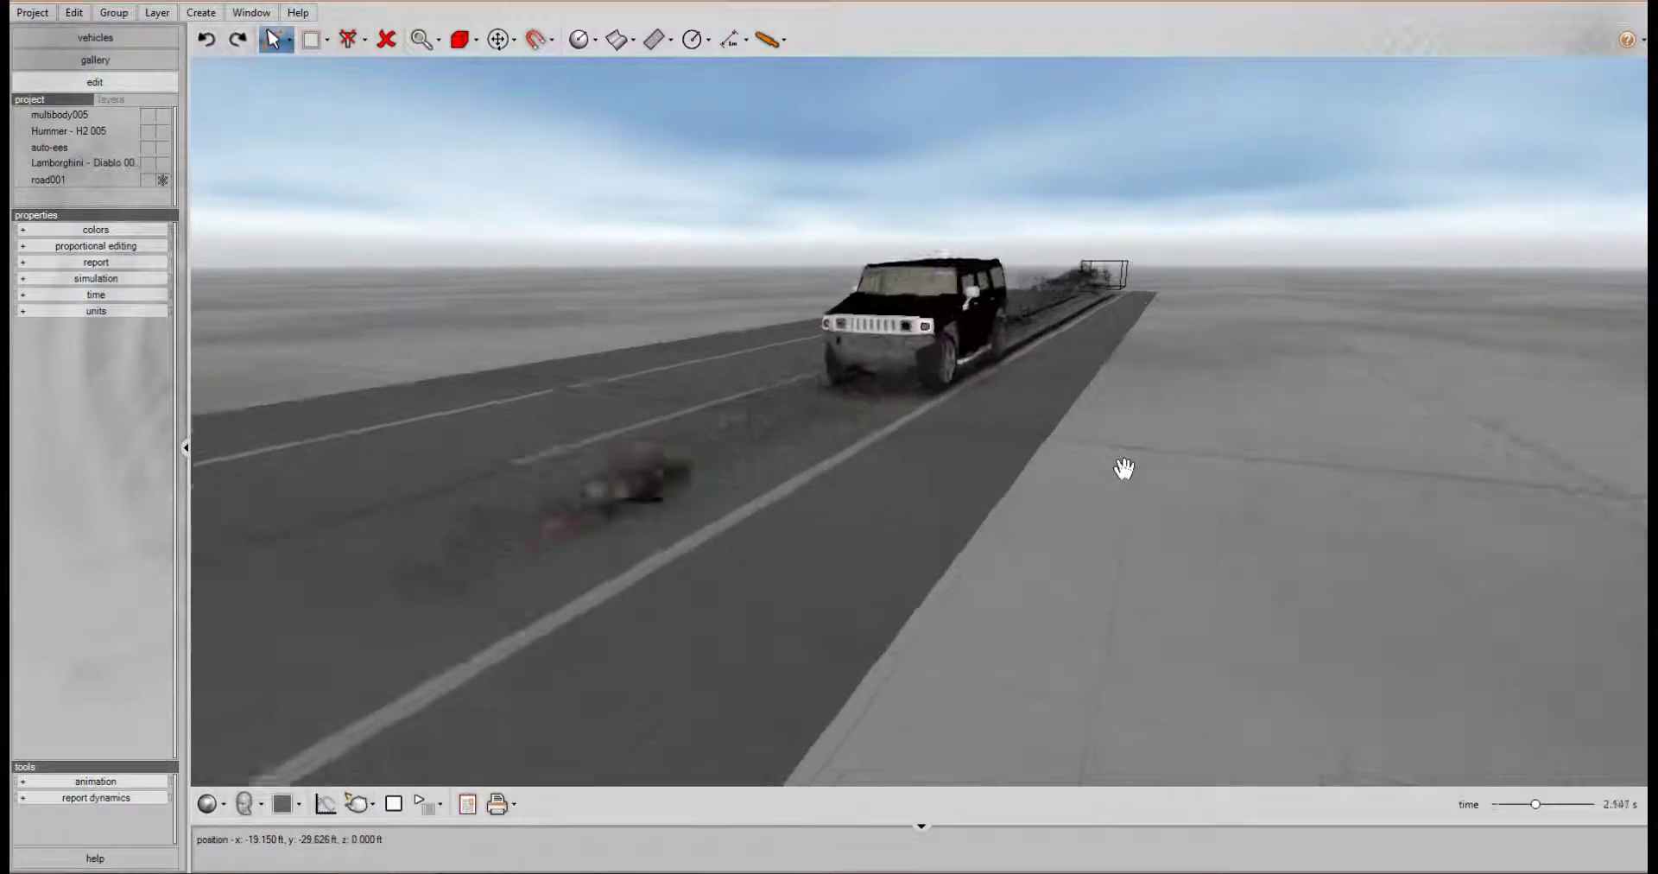
pyautogui.moveTo(1121, 471); pyautogui.dragTo(1123, 483, button='middle')
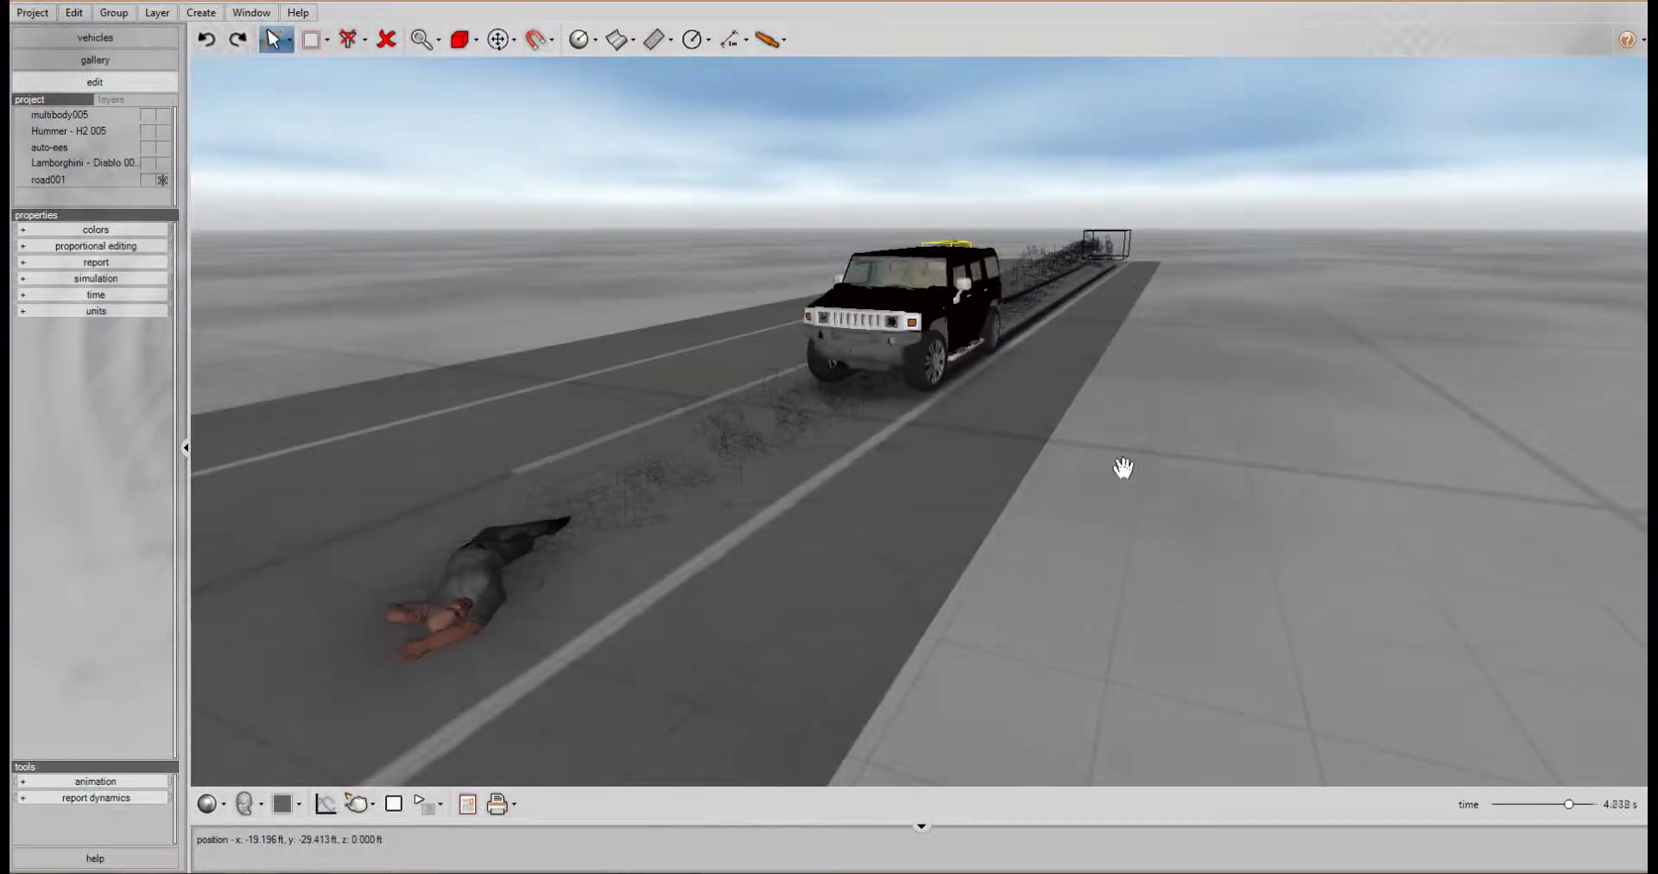